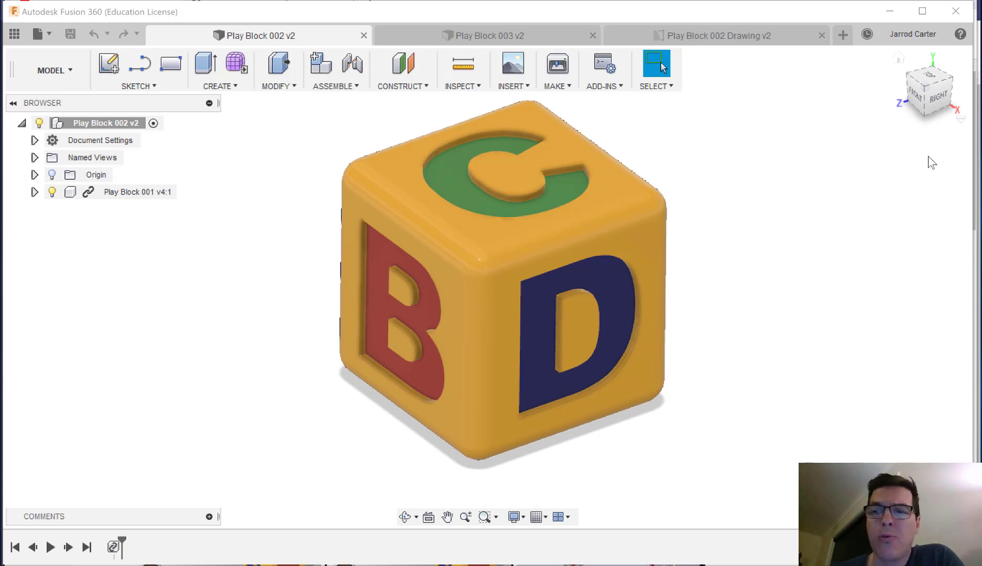
- Examine the finished Play Block 002 model from different angles, its drawing sheet, and the Play Block 003 design
mouse_move(906, 91)
shift+middle_down()
mouse_move(886, 104)
mouse_move(897, 100)
shift+middle_up()
shift+middle_drag(486, 283, 503, 299)
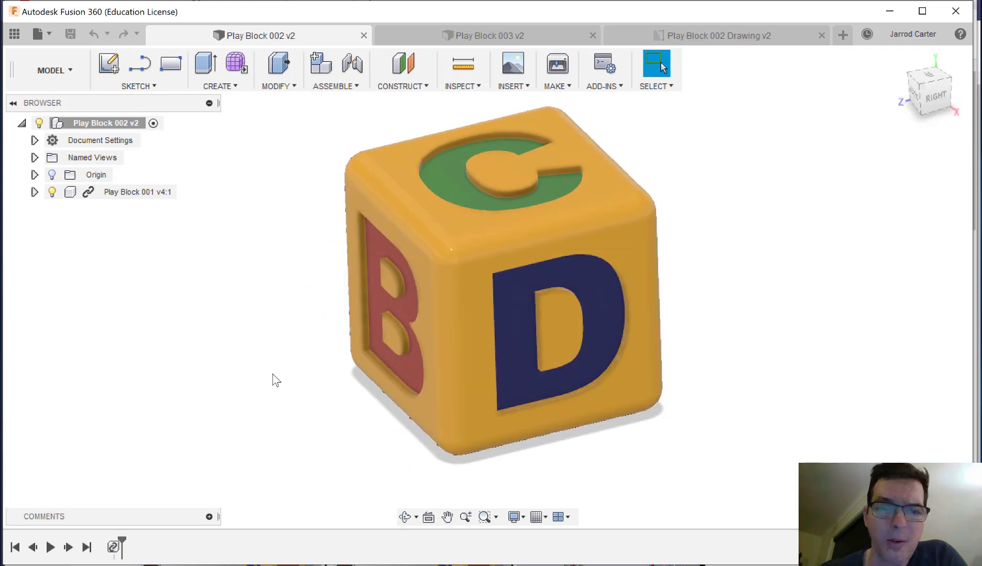
drag(927, 105, 943, 108)
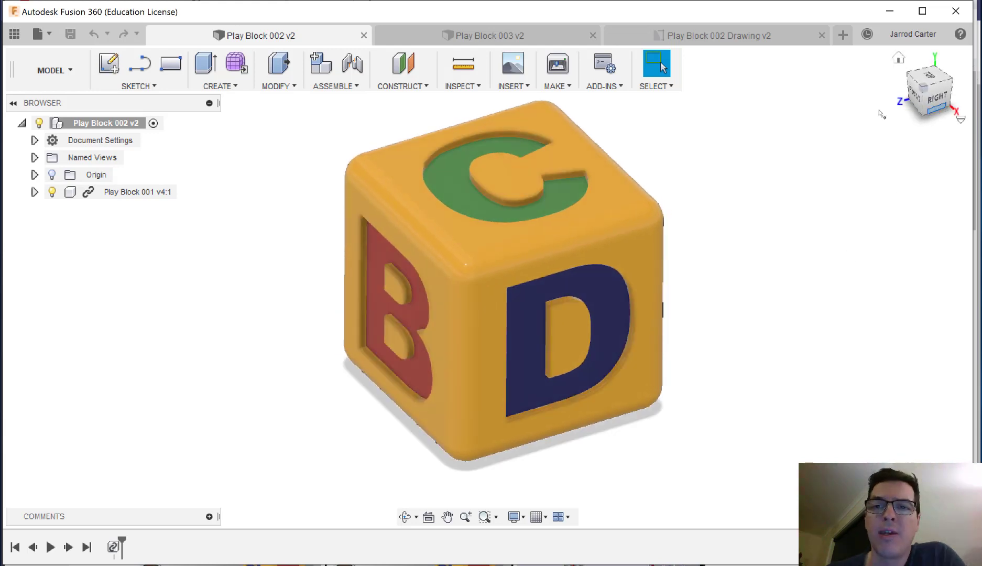
click(717, 37)
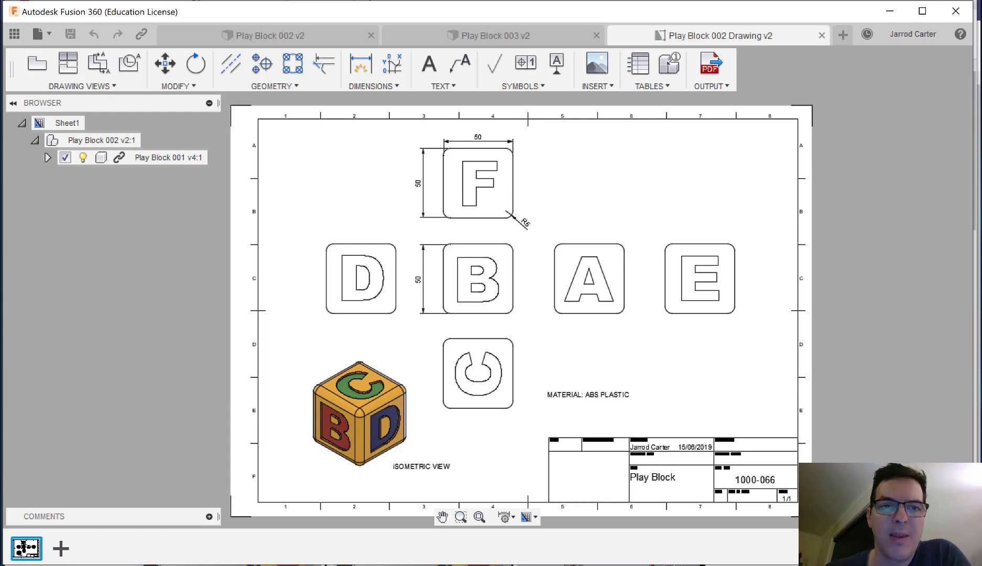
click(271, 35)
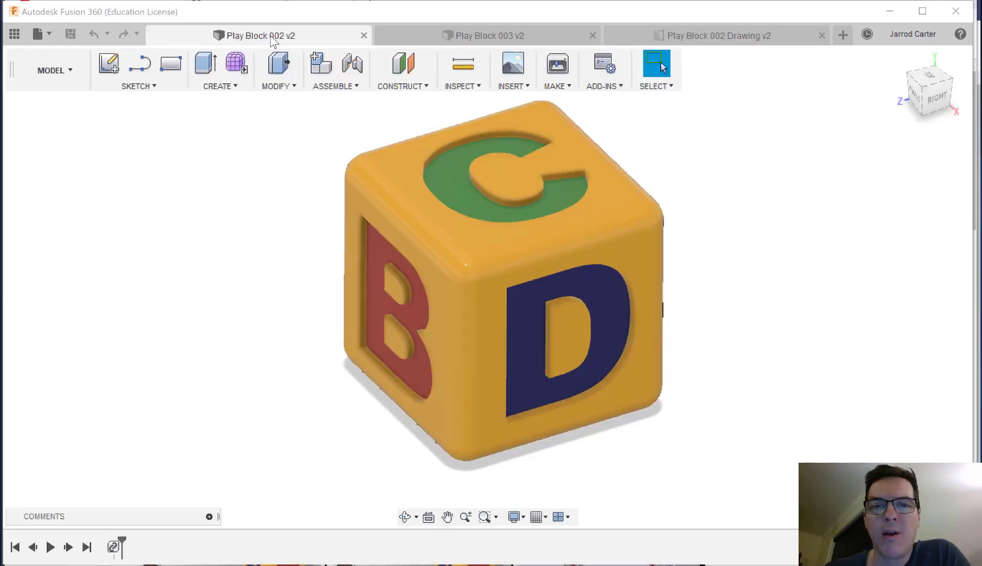
click(522, 35)
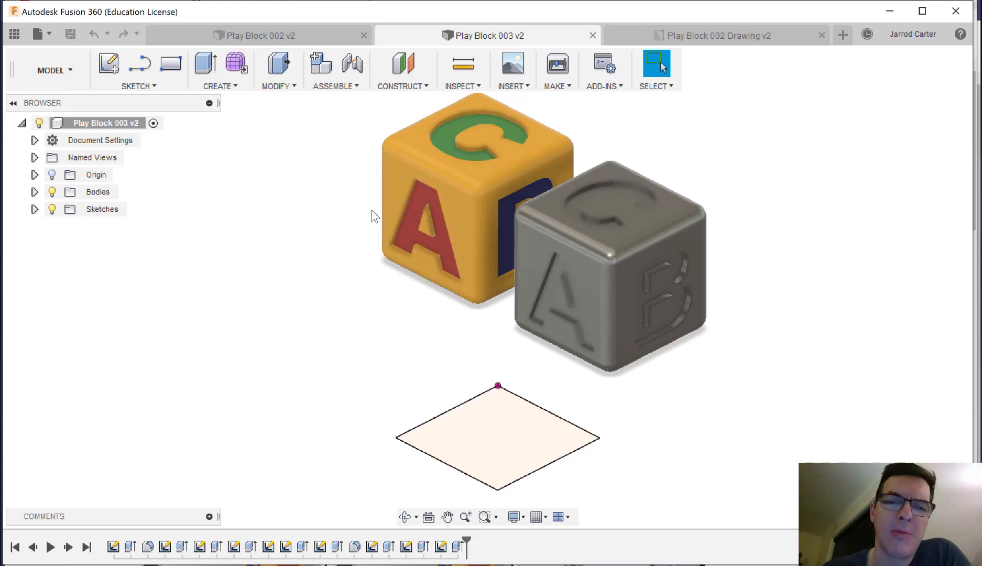
click(766, 37)
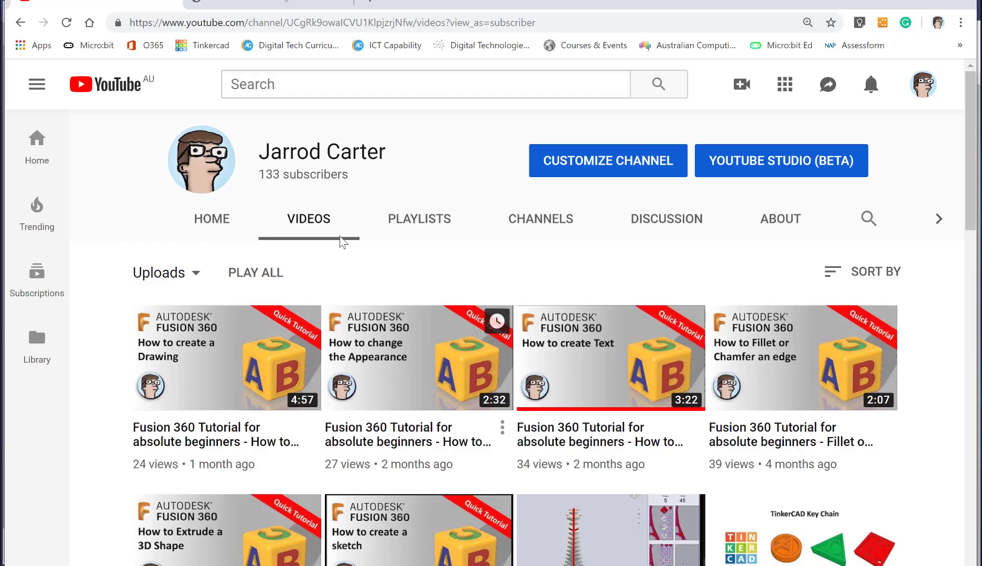
- Look through the Fusion 360 beginner tutorials among the uploaded videos on the YouTube channel in the browser
drag(266, 154, 297, 157)
click(257, 159)
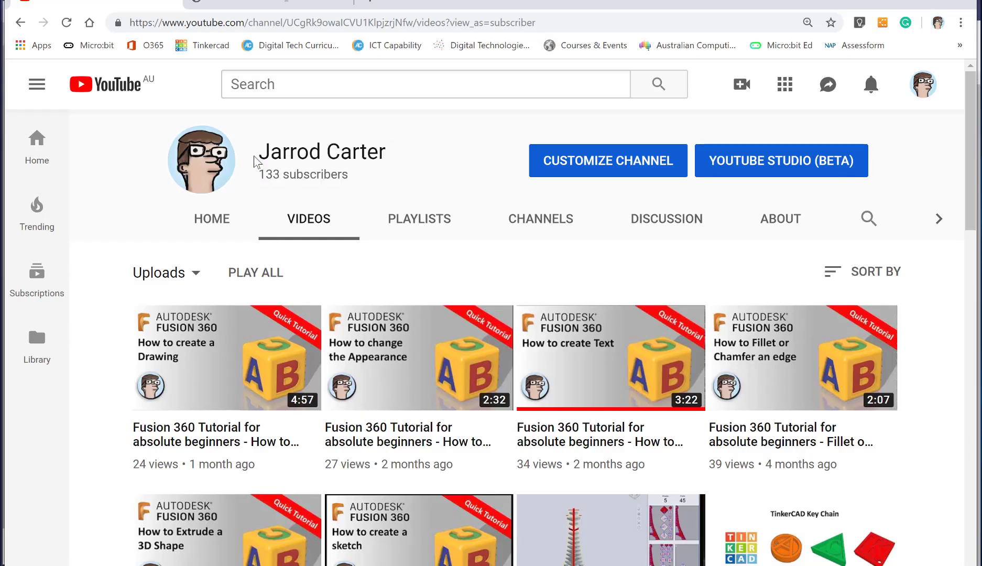
scroll(651, 301, down, 3)
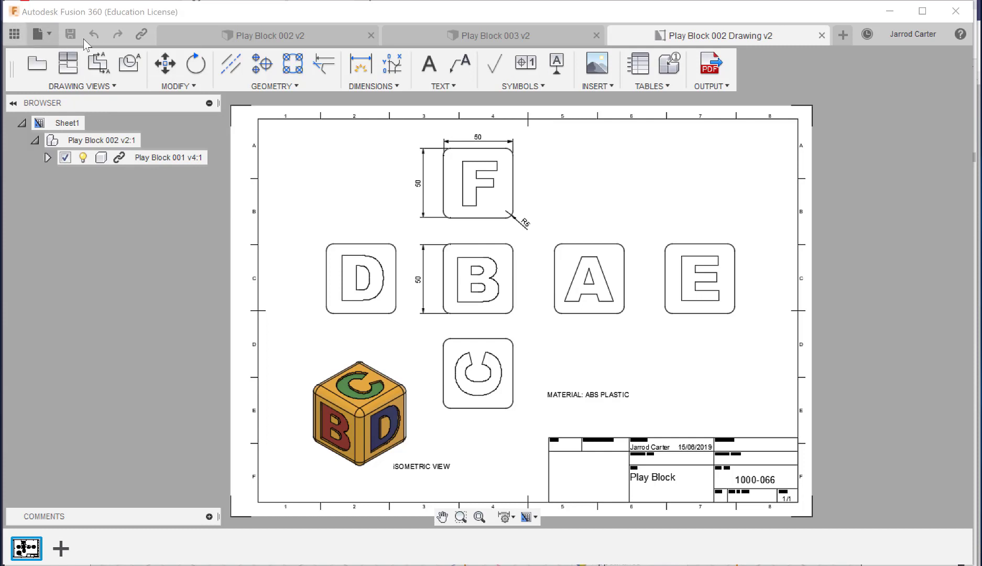
- Switch back to Fusion 360 and create a new empty design
click(46, 34)
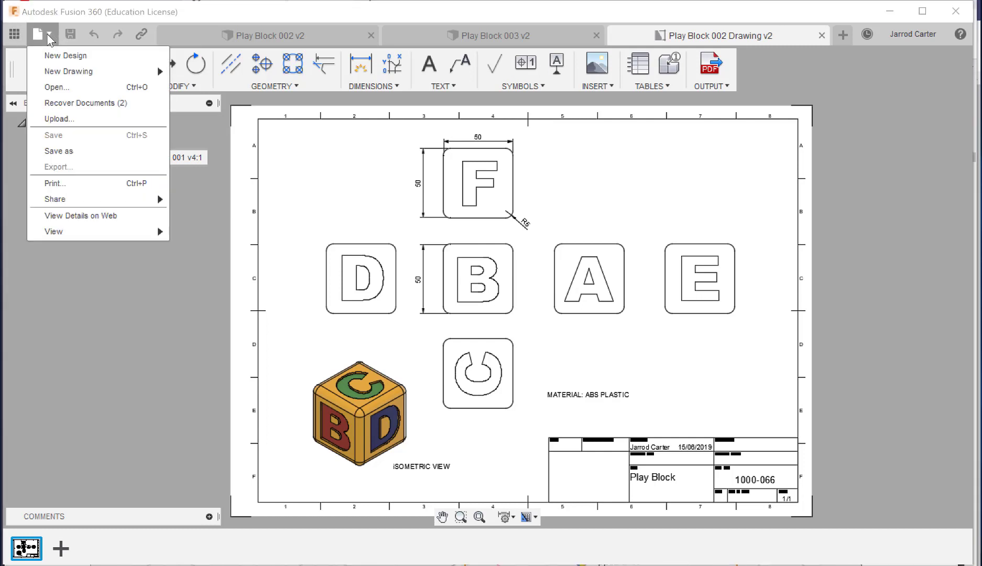
click(67, 55)
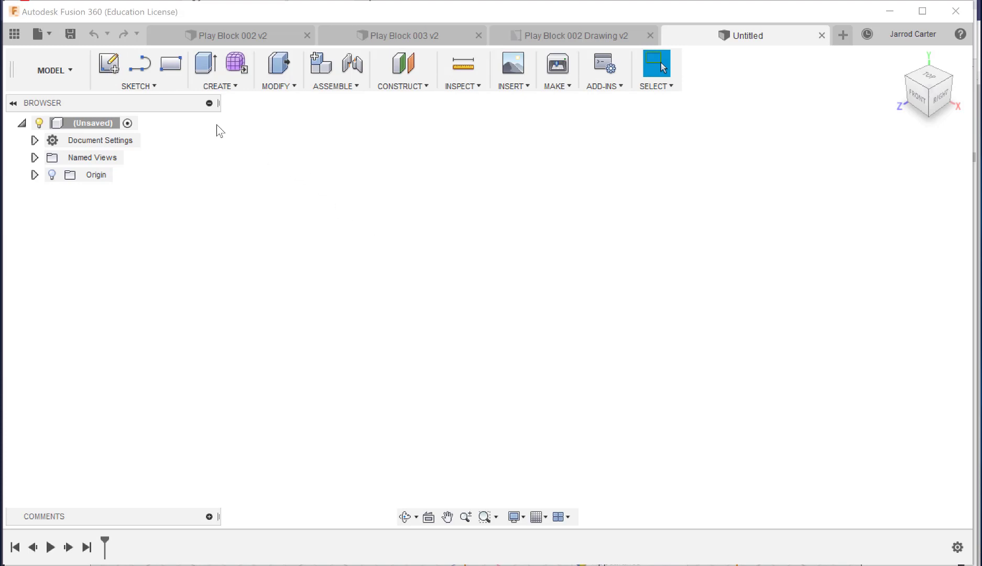
click(159, 84)
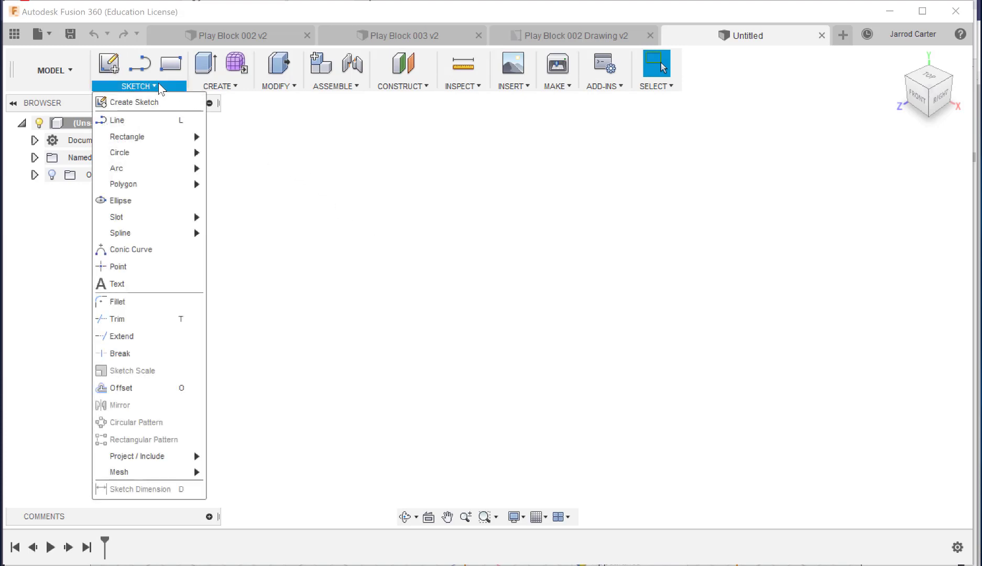
click(158, 84)
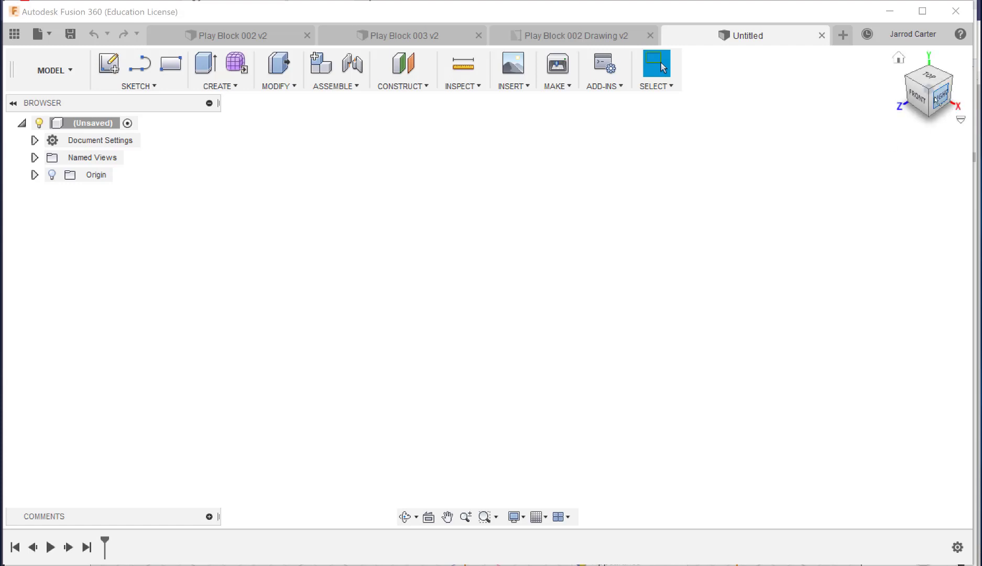
mouse_move(935, 91)
mouse_down()
mouse_move(955, 103)
mouse_move(905, 82)
mouse_up()
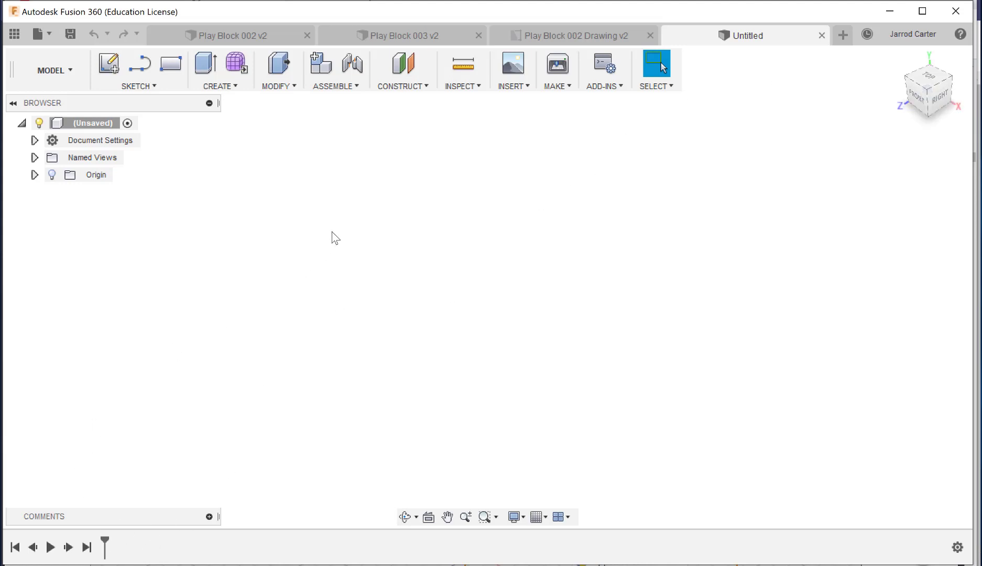
- Review the Play Block 003 design history by rolling it back before the grey block's letter cuts, restoring it to the end and replaying it
click(237, 35)
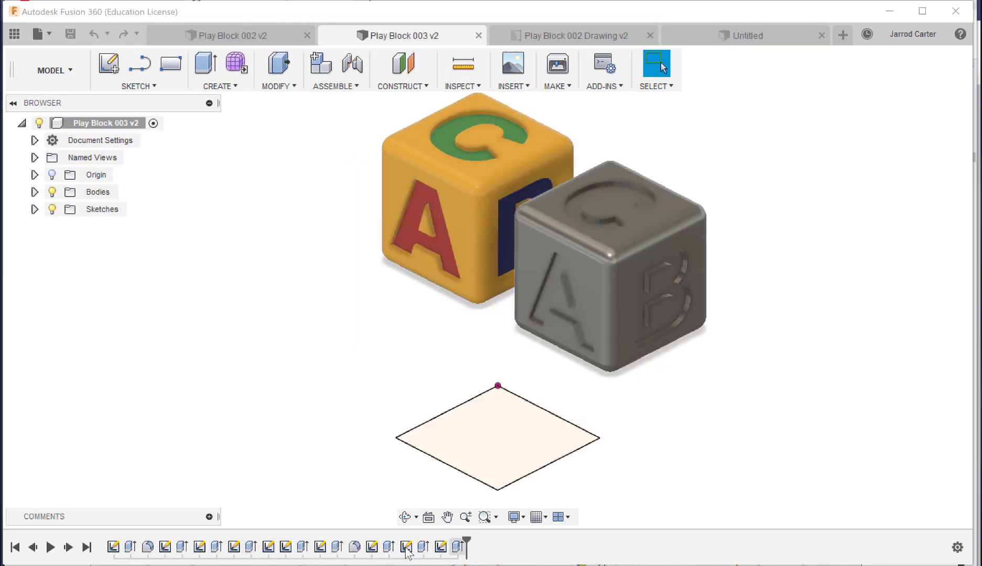
drag(467, 540, 383, 536)
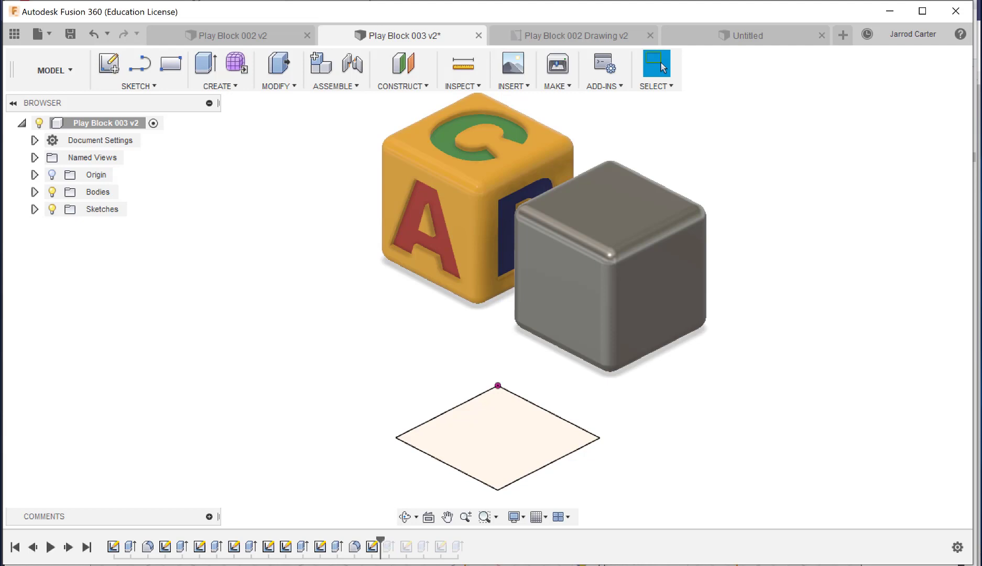
mouse_move(363, 537)
mouse_down()
mouse_move(303, 540)
mouse_move(453, 535)
mouse_up()
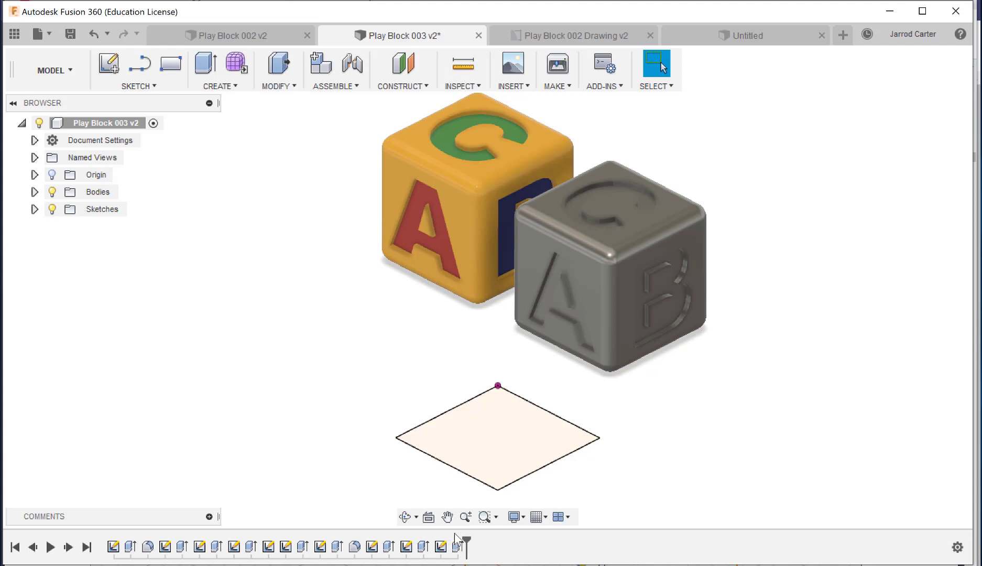
click(51, 547)
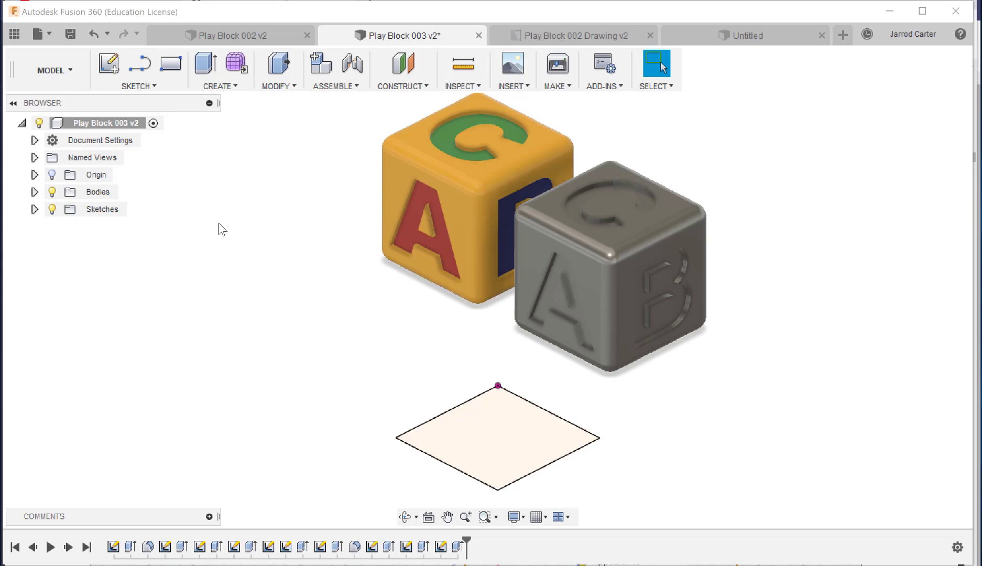
- Compare the Play Block 002 model, its drawing, the Play Block 003 design and the new empty design
click(207, 33)
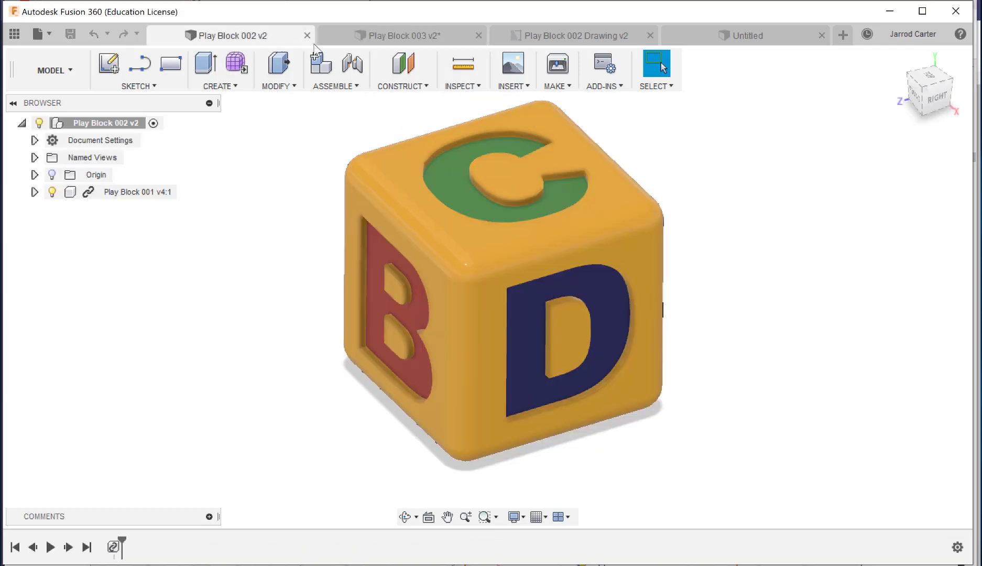
click(373, 37)
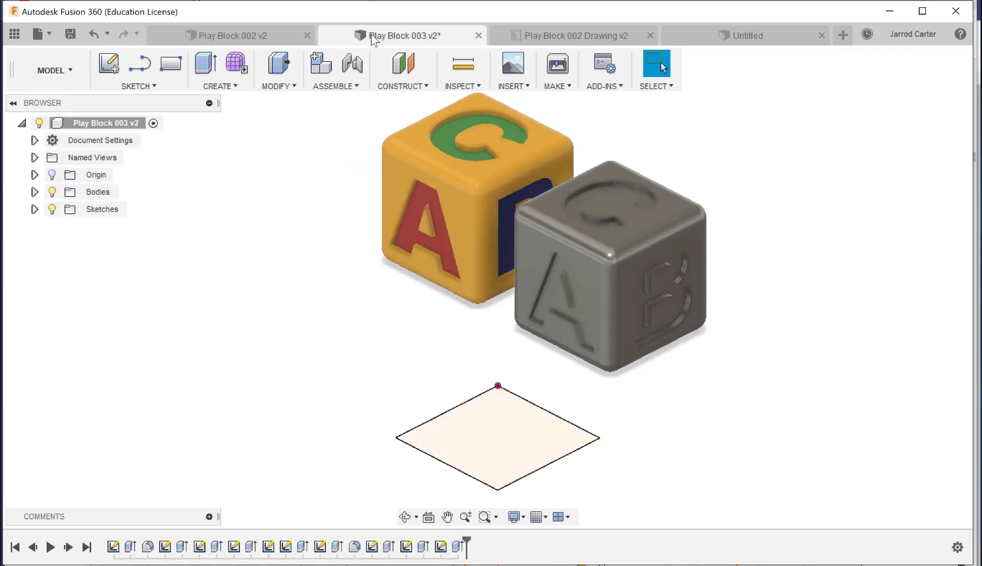
click(577, 34)
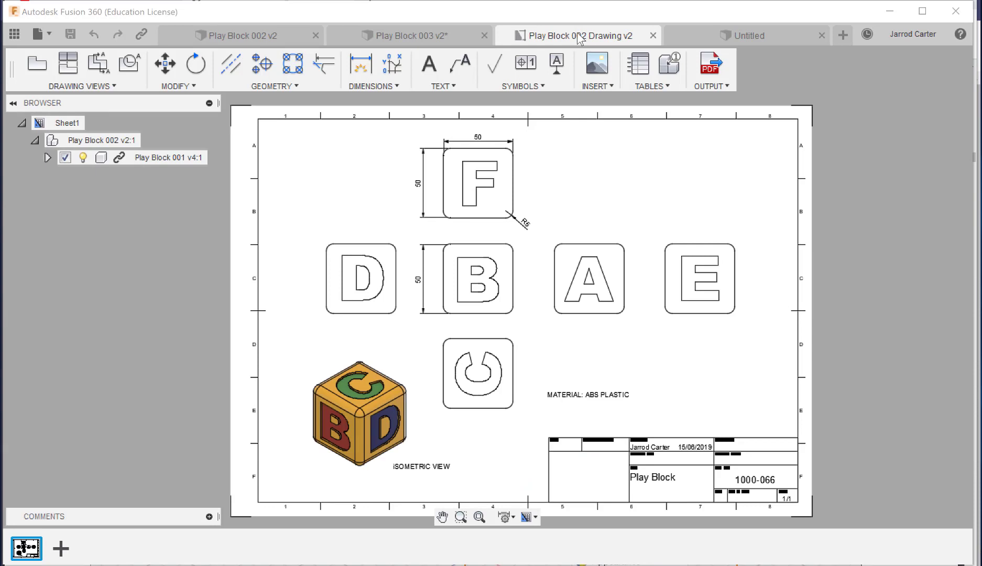
click(398, 35)
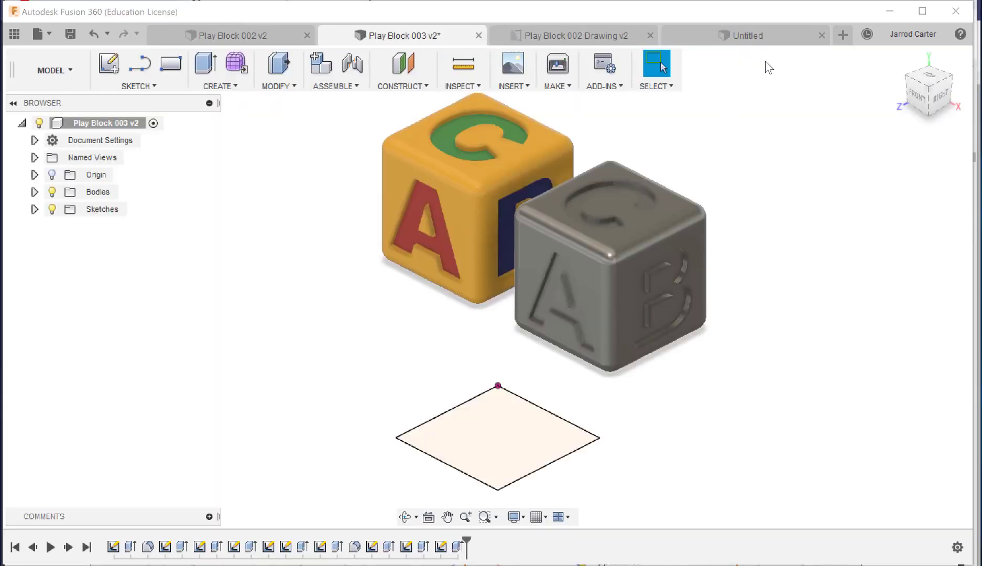
click(759, 40)
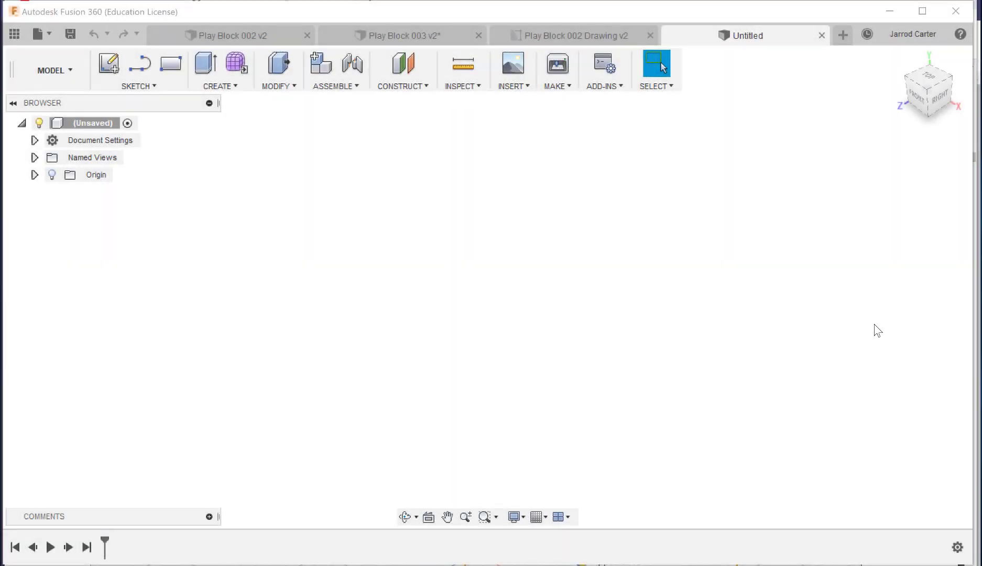
click(229, 35)
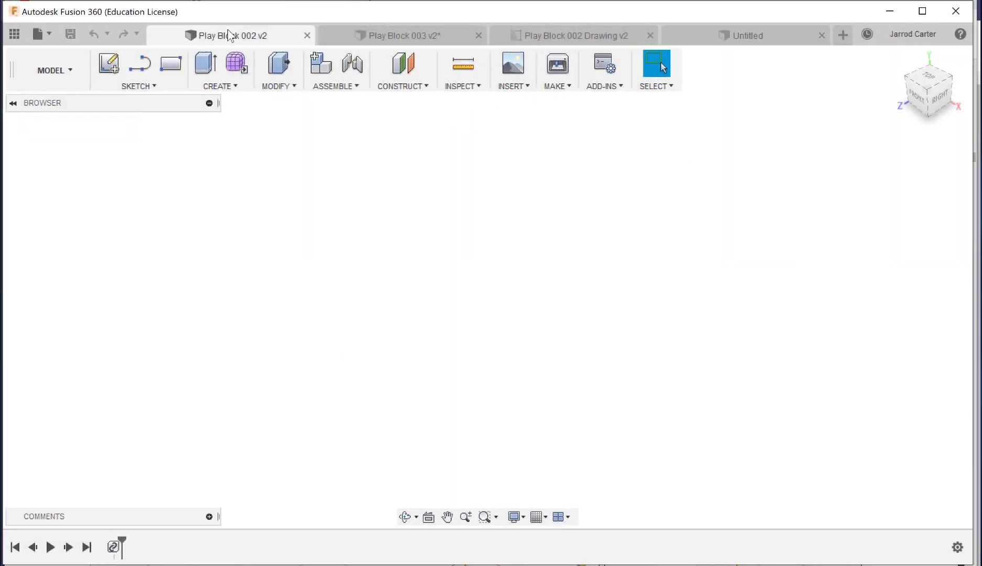
click(429, 43)
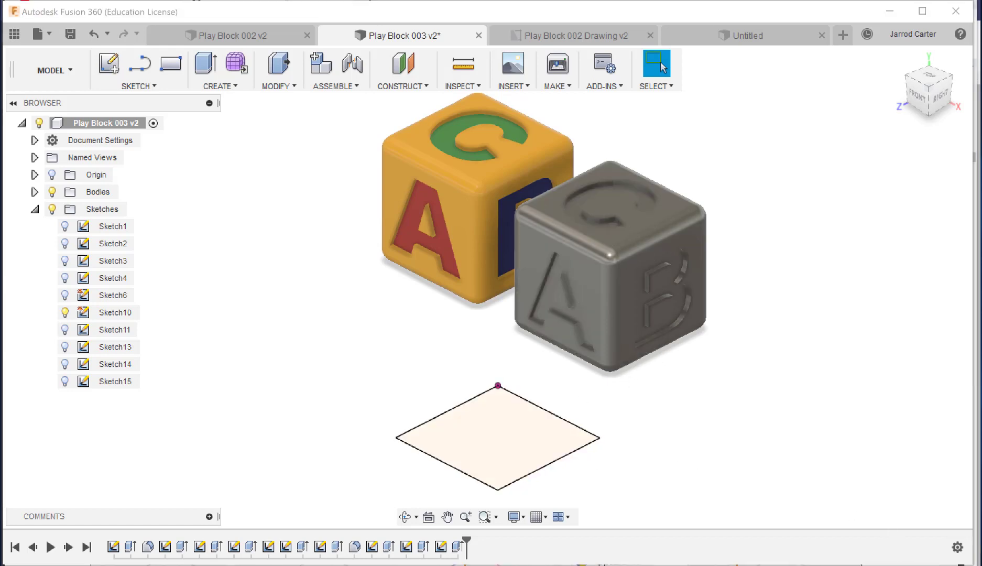
- Start a new sketch on the horizontal origin plane of the untitled design
click(759, 38)
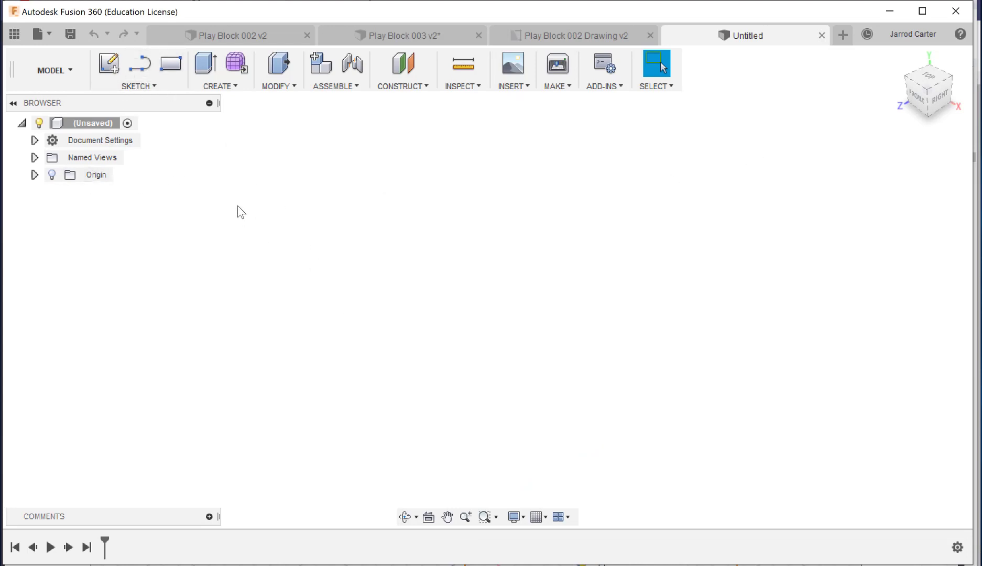
click(153, 85)
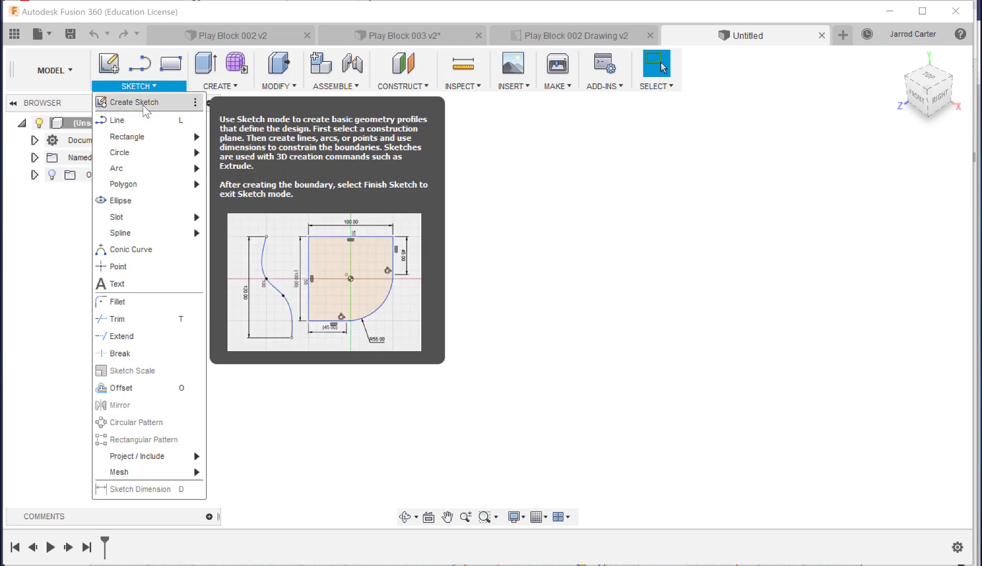
click(172, 107)
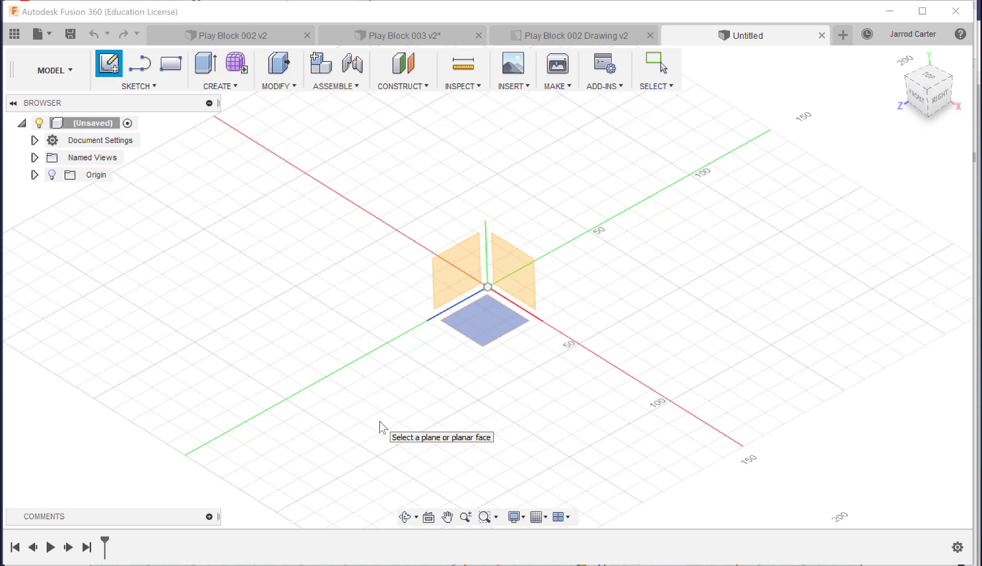
click(488, 323)
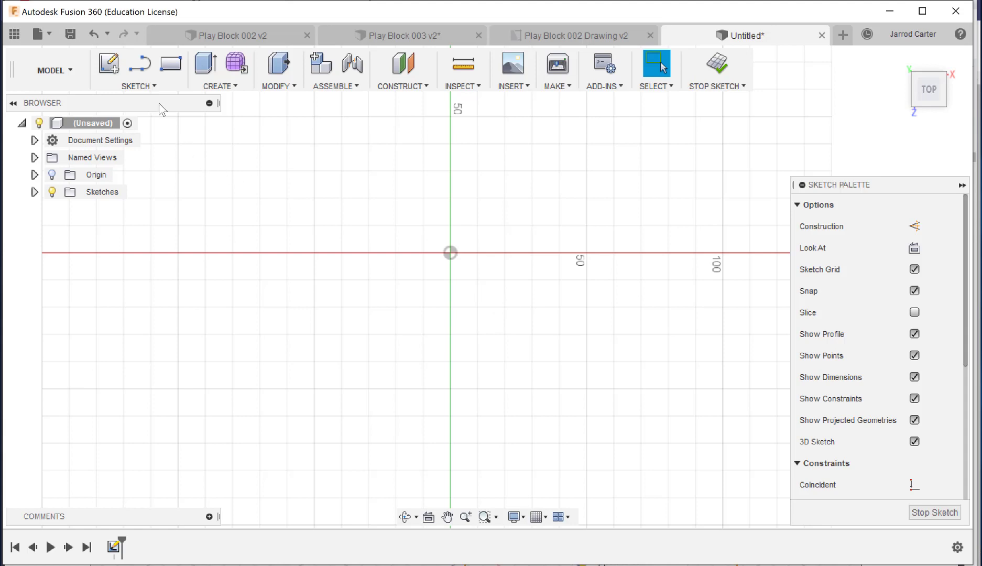
- Sketch a 2-point rectangle about 65 mm wide and 45 mm high, with its first corner at the origin
click(150, 87)
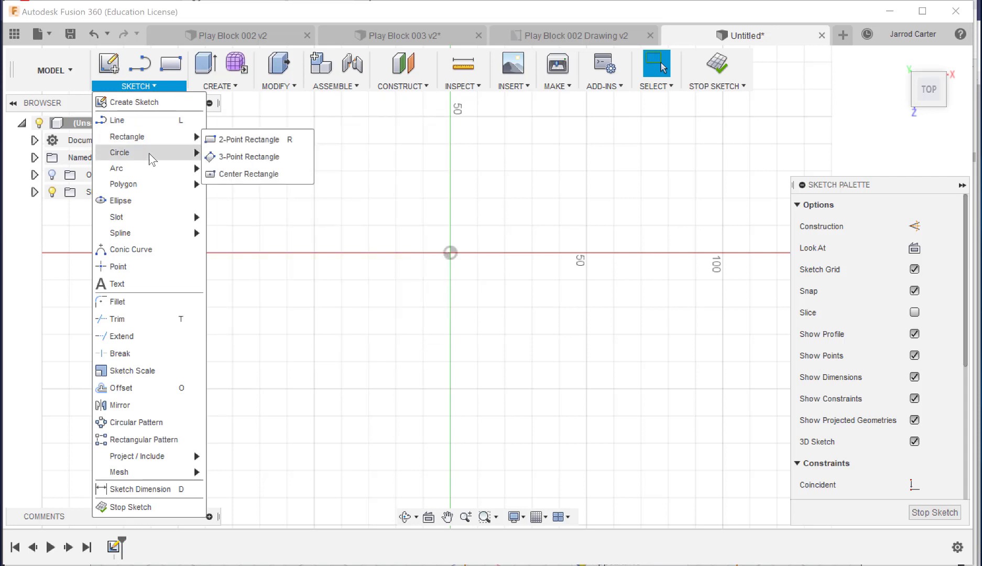
mouse_move(152, 159)
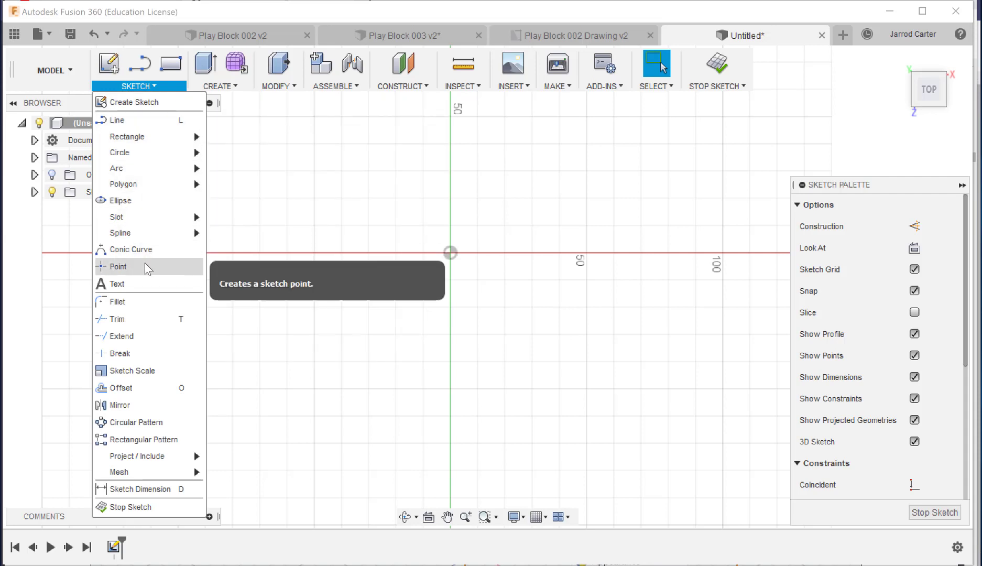
mouse_move(197, 141)
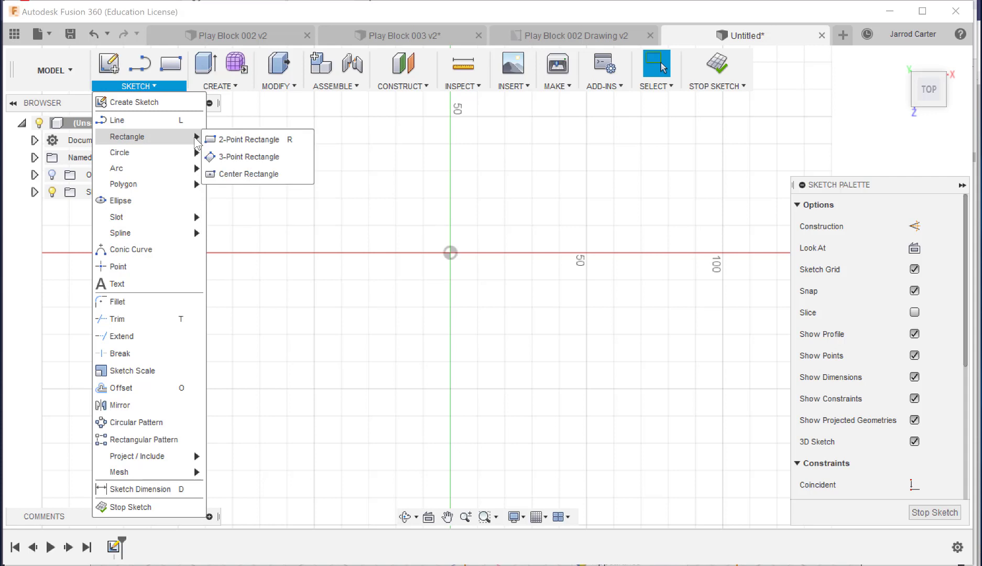
click(243, 141)
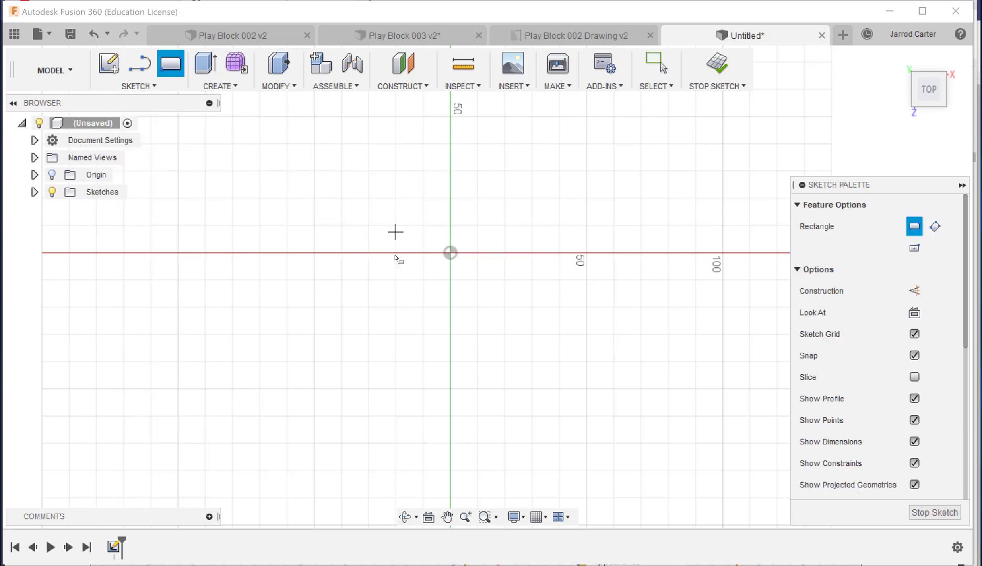
click(451, 254)
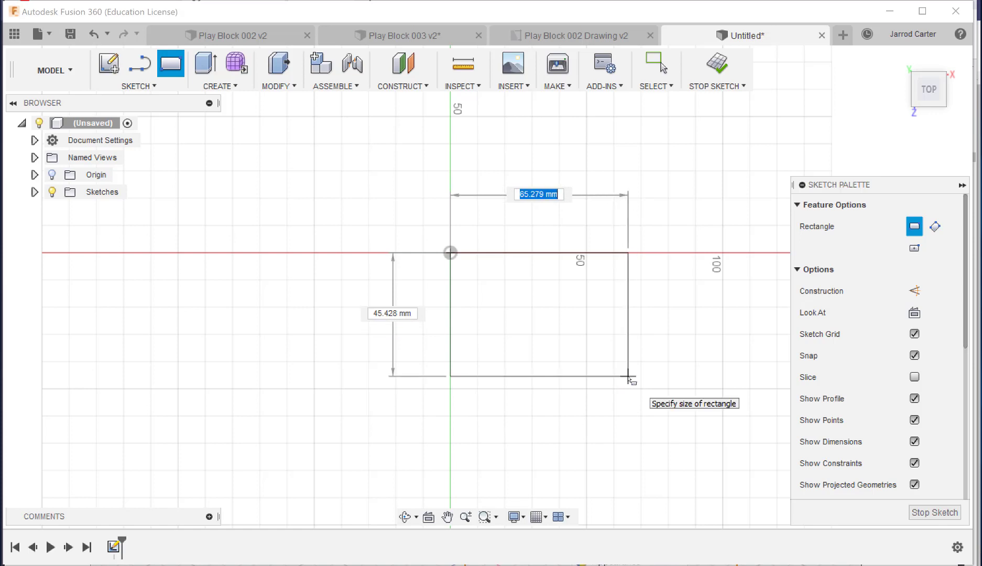
click(628, 376)
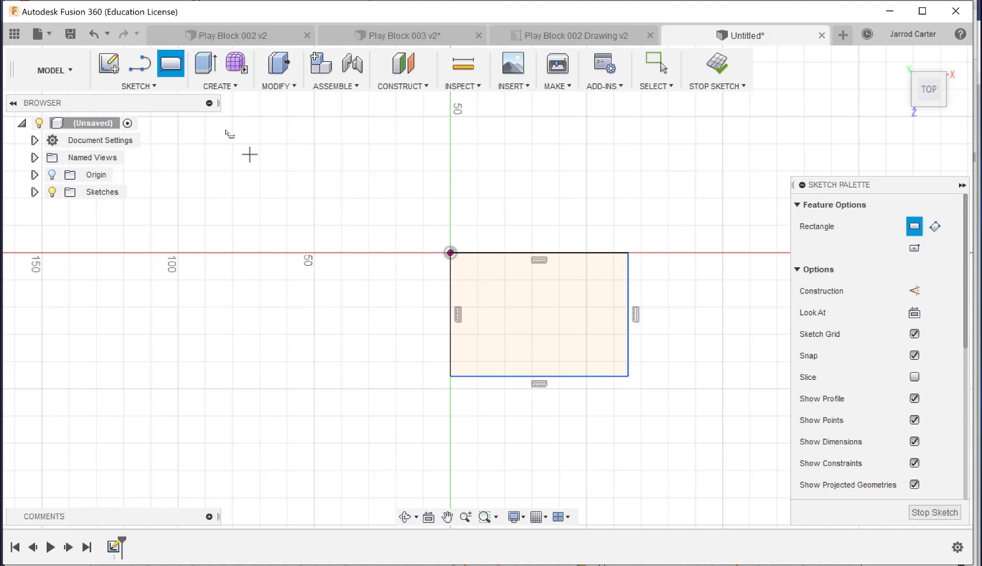
- Dimension the rectangle's horizontal edge at the origin to 50 mm
click(158, 89)
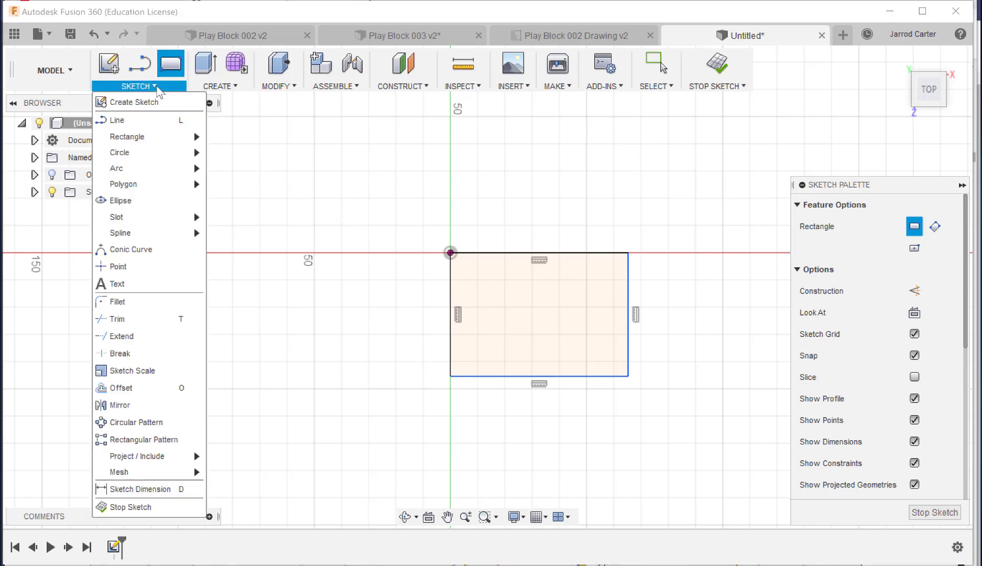
click(159, 495)
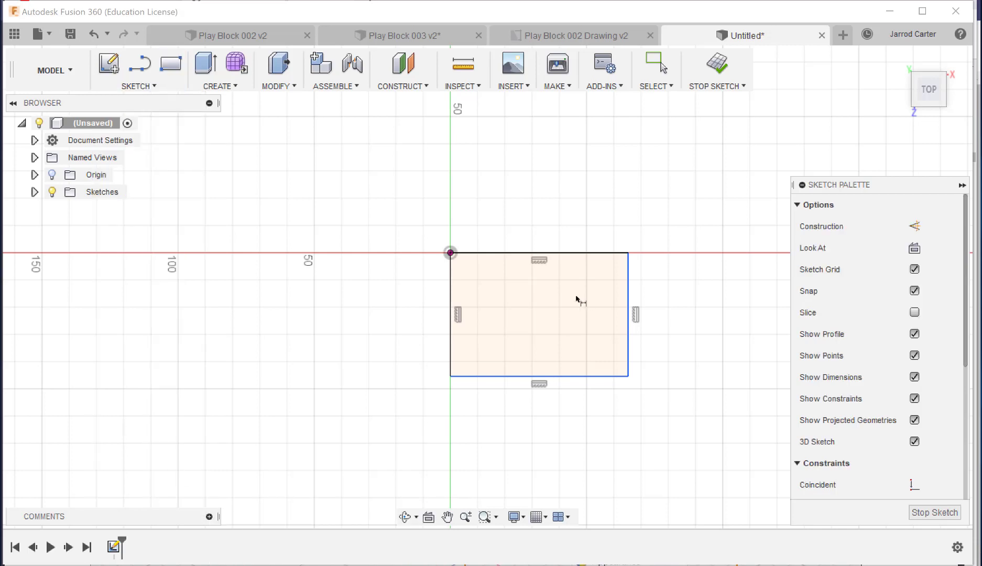
click(482, 253)
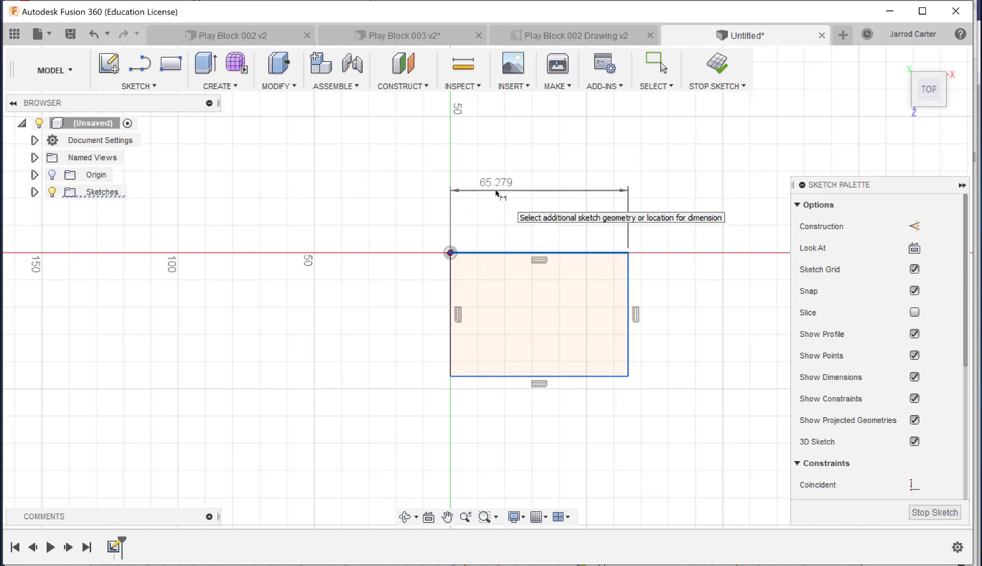
click(498, 193)
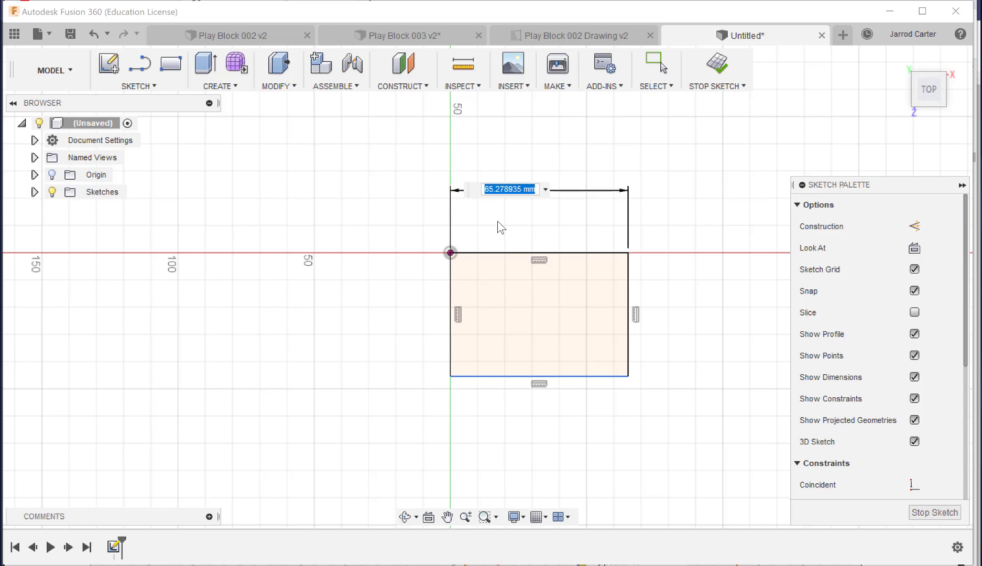
text(50)
key(Return)
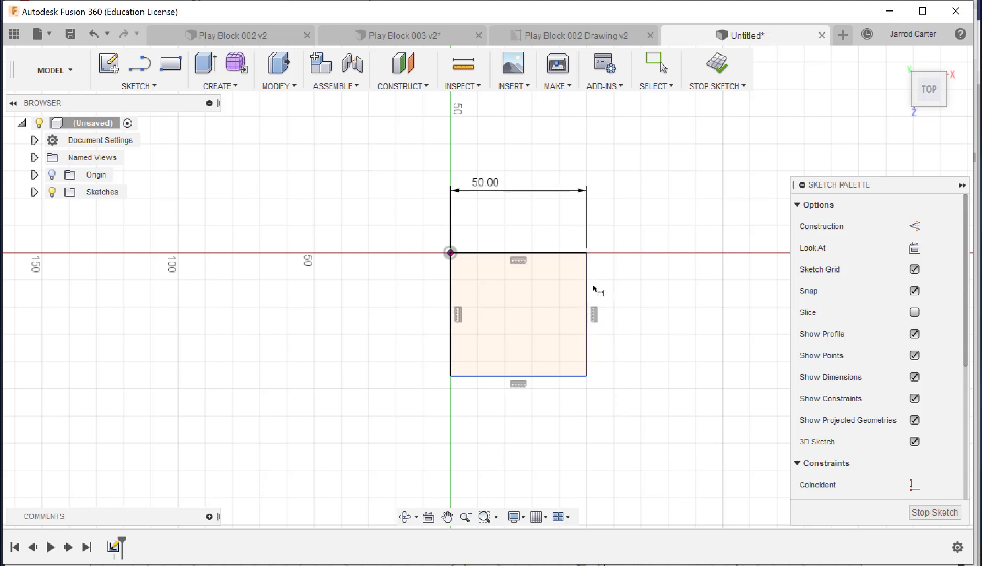
- Dimension the rectangle's vertical side to 50 mm and finish the sketch
click(607, 301)
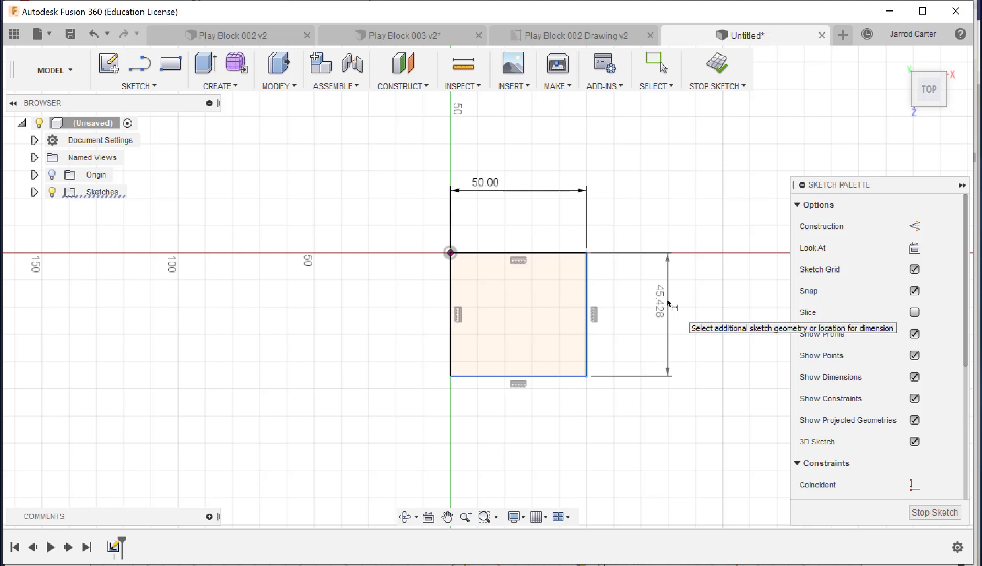
click(669, 304)
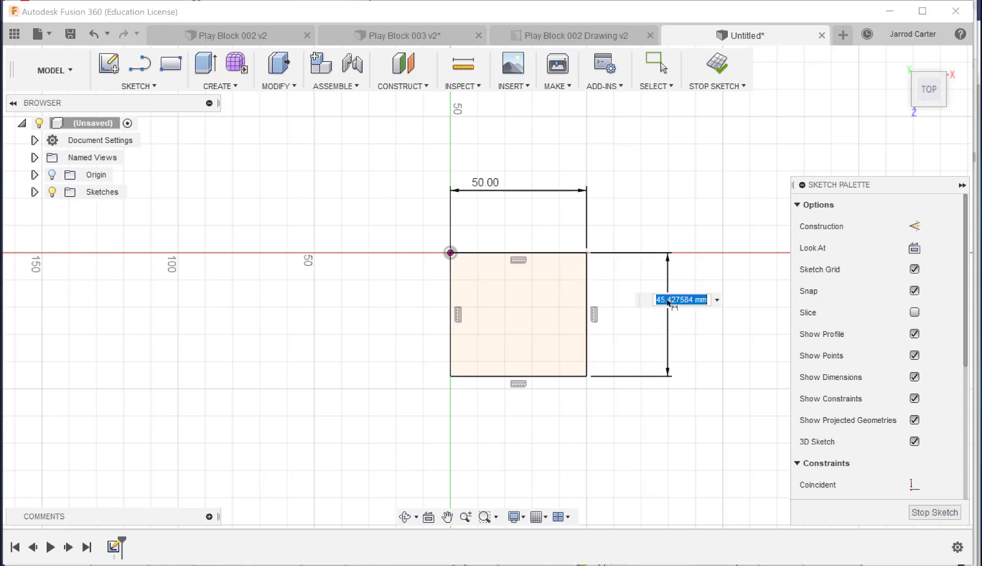
text(50)
key(Return)
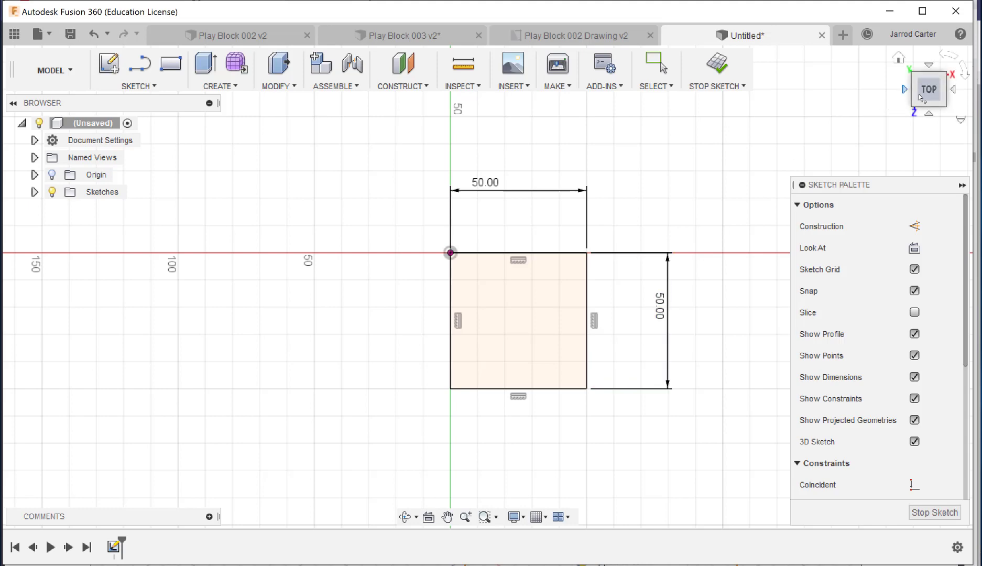
mouse_move(928, 87)
mouse_down()
mouse_move(917, 52)
mouse_move(908, 61)
mouse_up()
drag(934, 96, 934, 88)
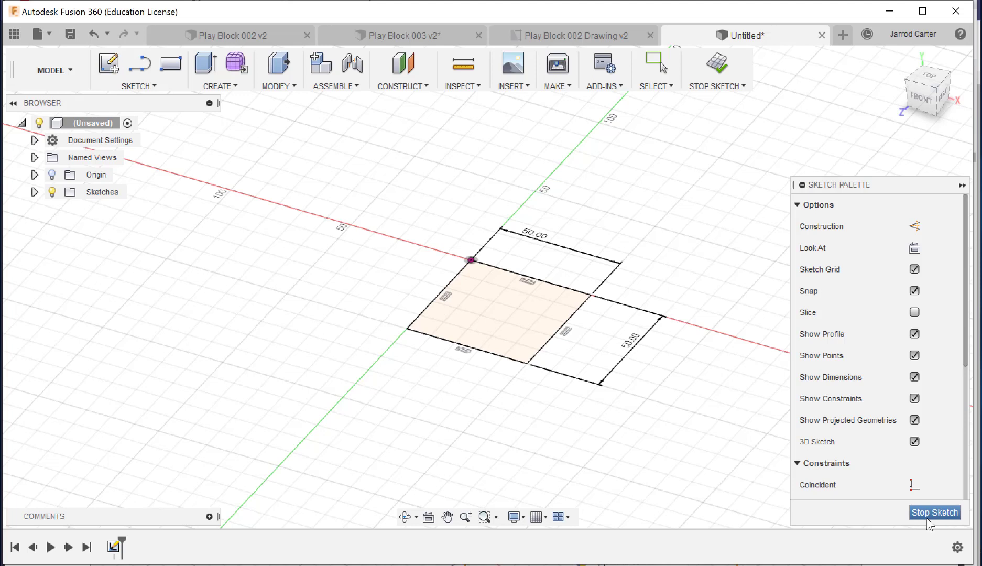
click(717, 68)
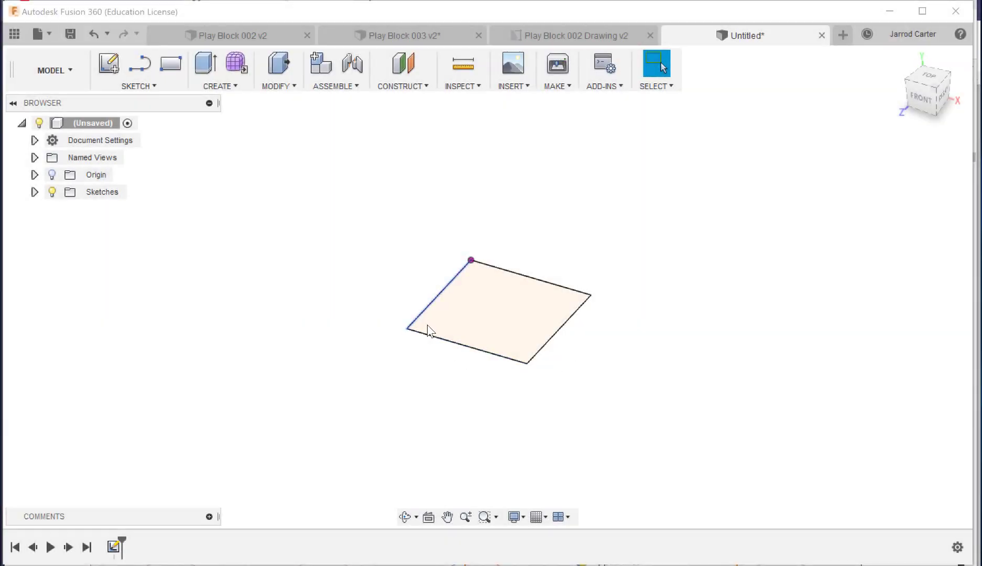
- Compare the Play Block 002 and Play Block 003 models with the untitled design's square sketch
click(227, 35)
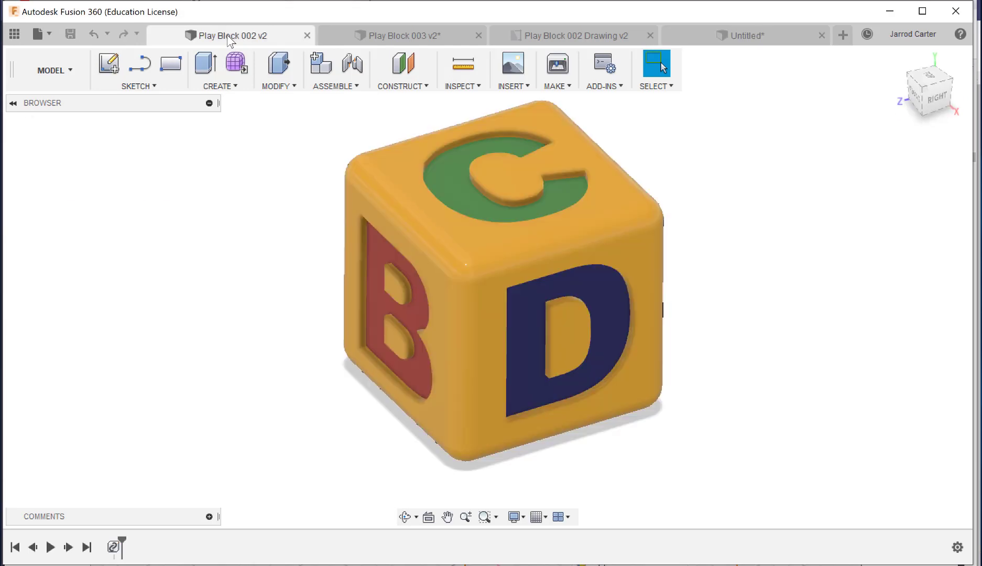
click(366, 37)
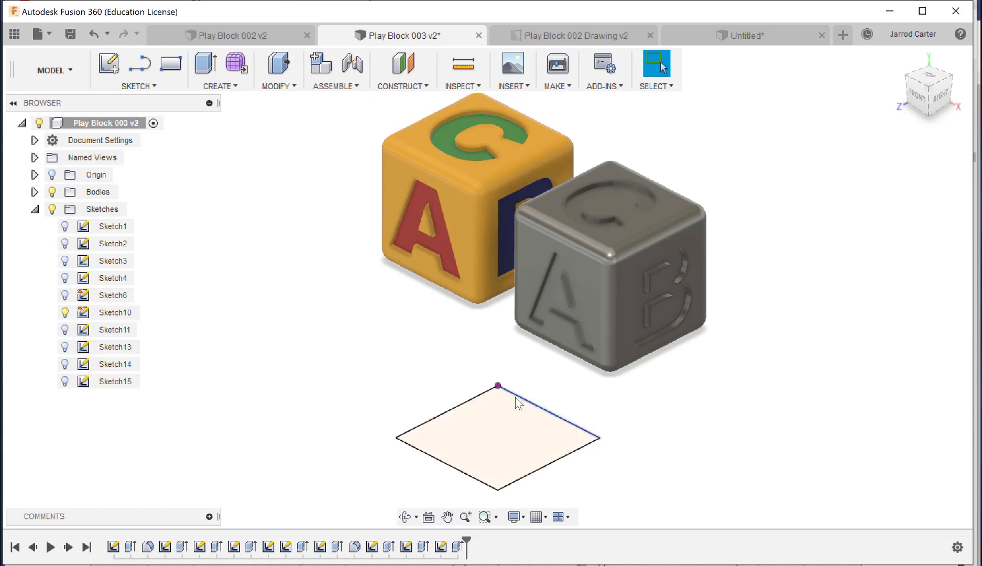
click(805, 41)
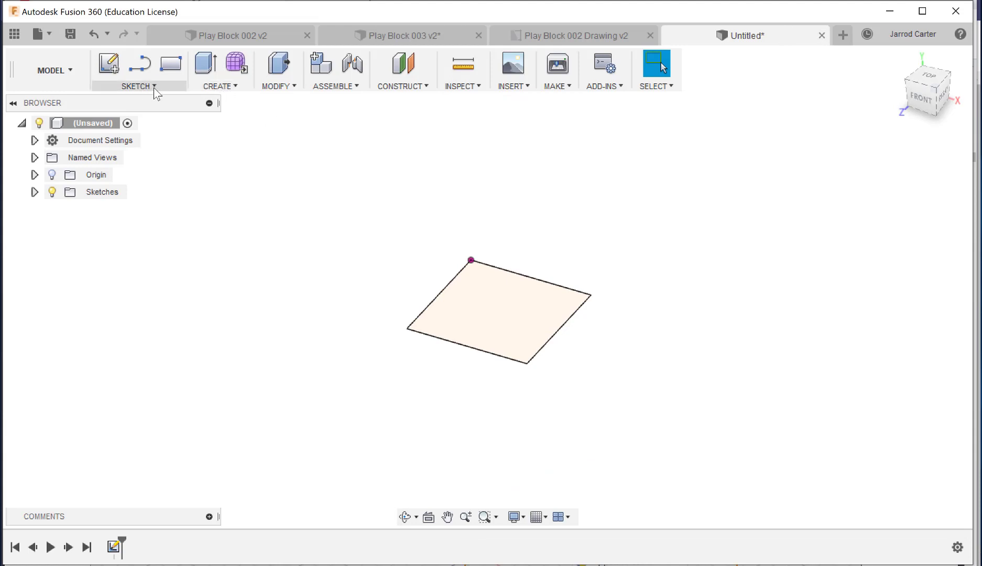
- Extrude the square sketch profile upward 50 mm to form a solid cube
click(233, 88)
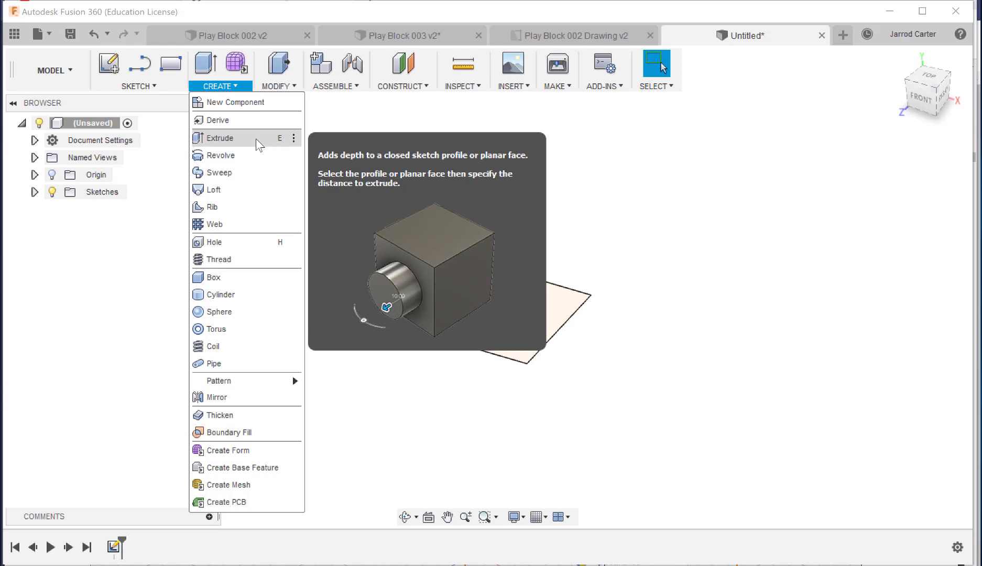
click(249, 137)
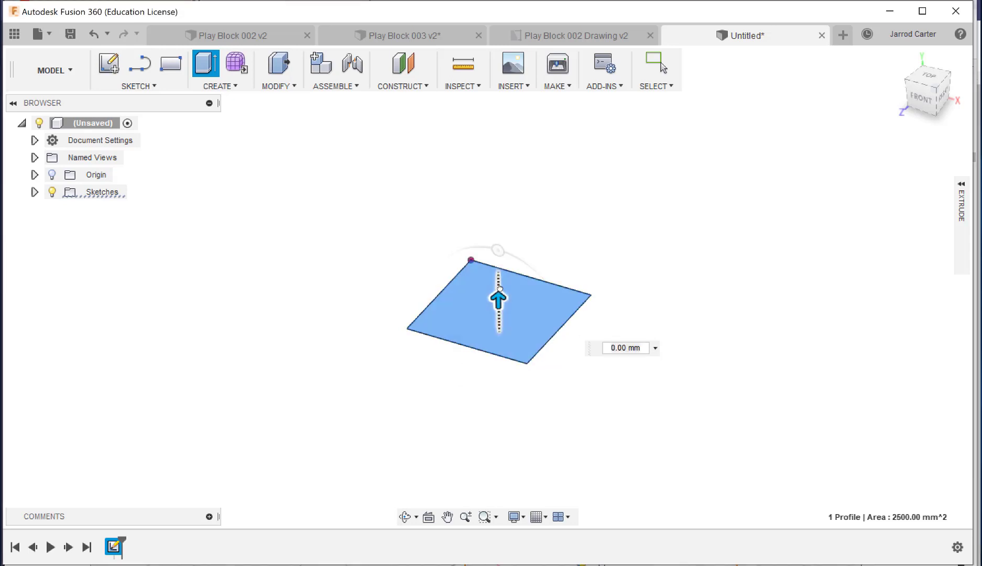
drag(502, 298, 496, 211)
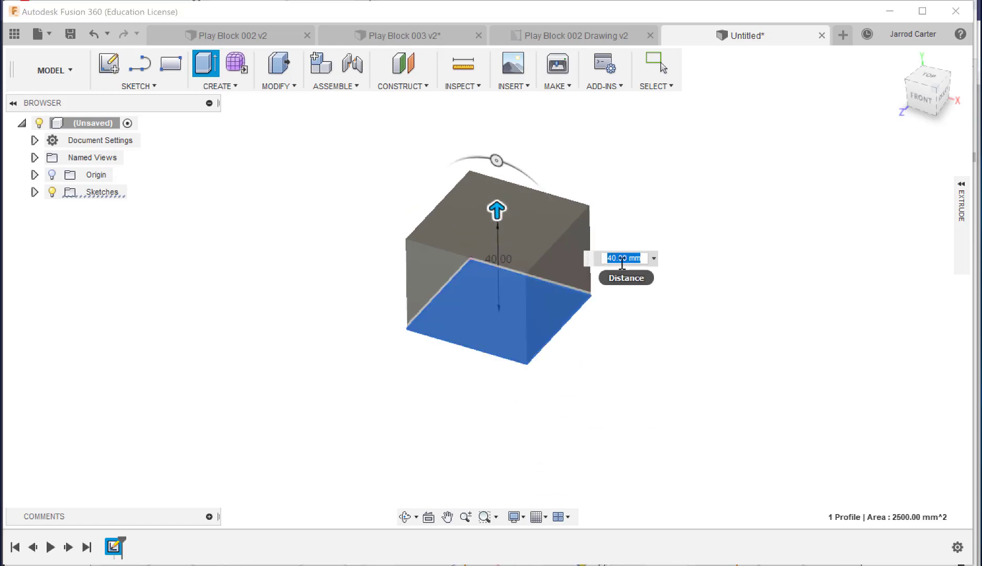
text(50)
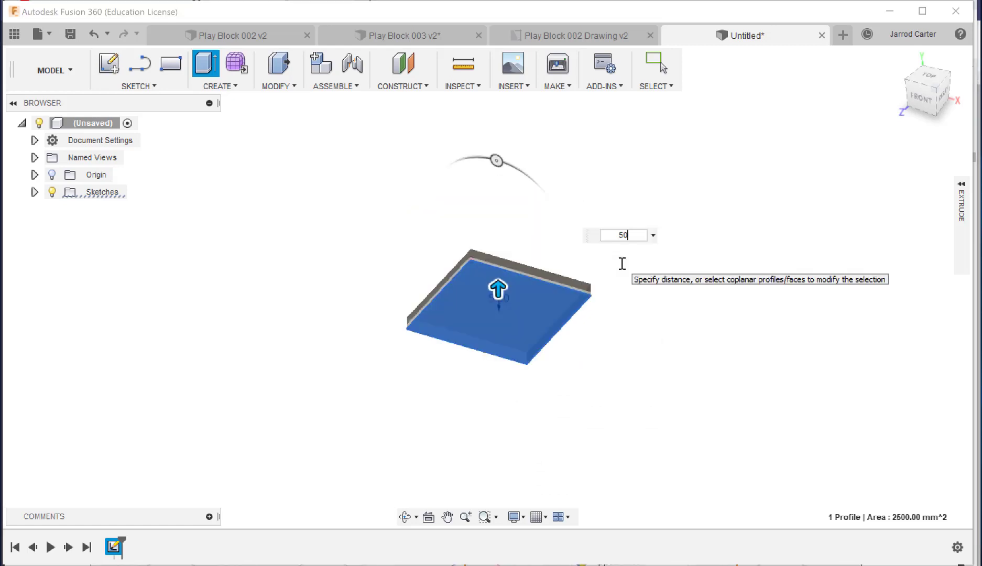
key(Return)
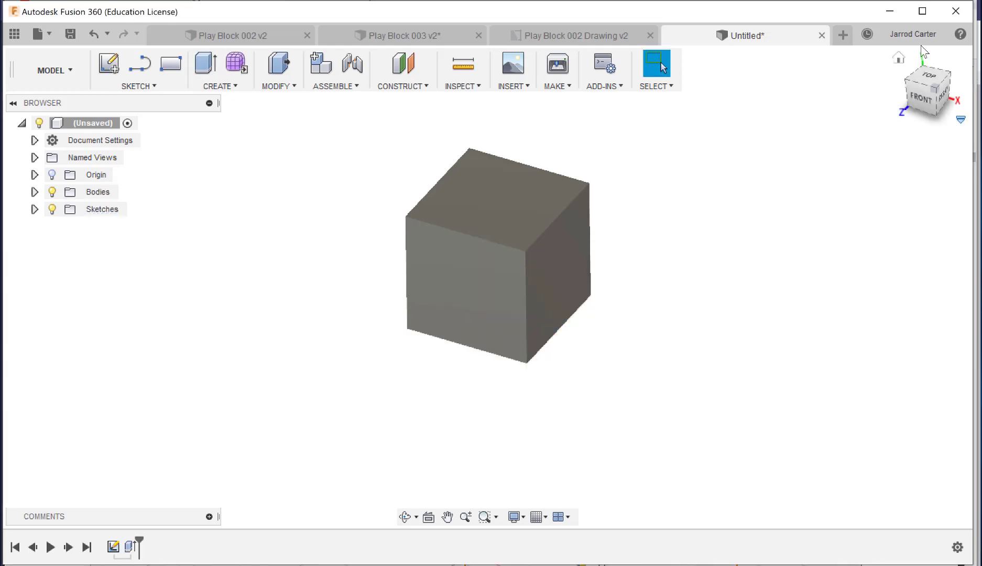
- Review the cube from another angle and replay its design history
mouse_move(925, 101)
mouse_down()
mouse_move(911, 92)
mouse_move(914, 106)
mouse_move(932, 107)
mouse_up()
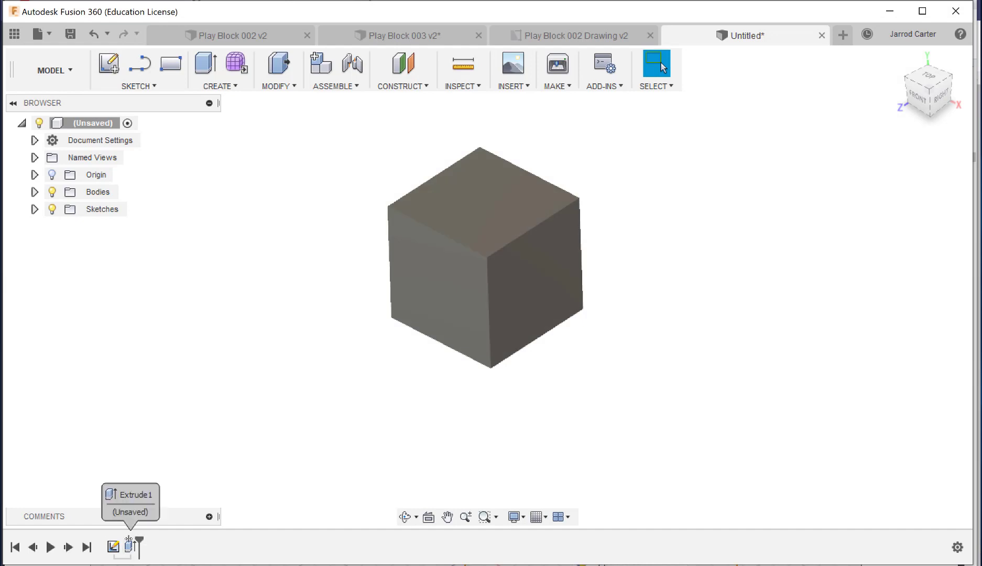
drag(128, 540, 139, 540)
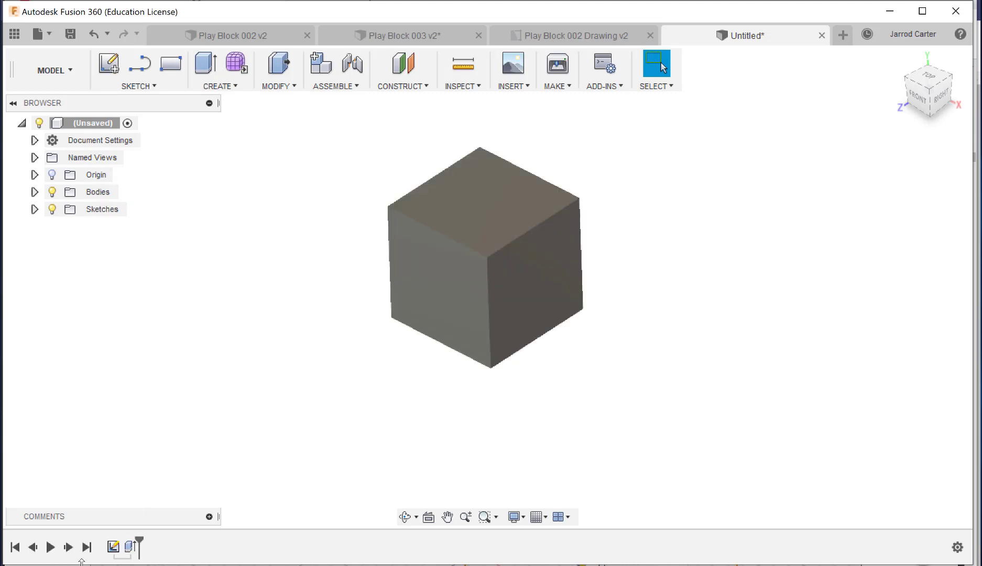
click(51, 547)
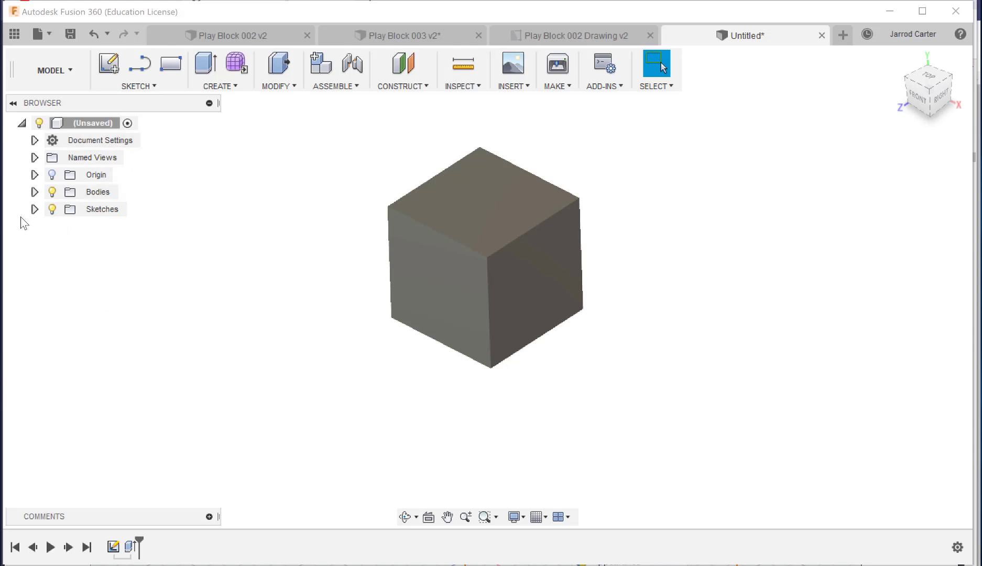
- Expand the list of bodies and check Body1 by hiding the cube and showing it again
click(35, 193)
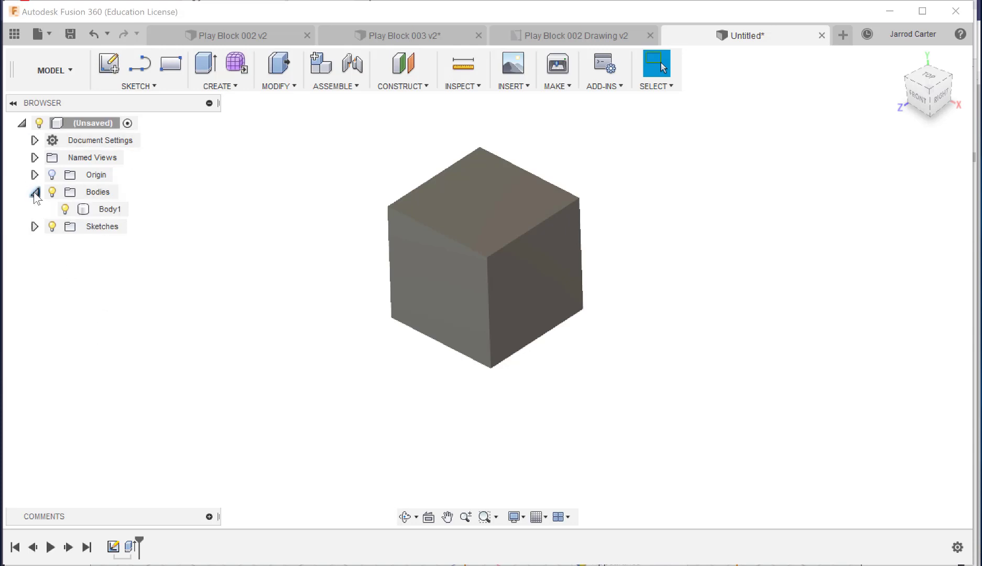
click(89, 211)
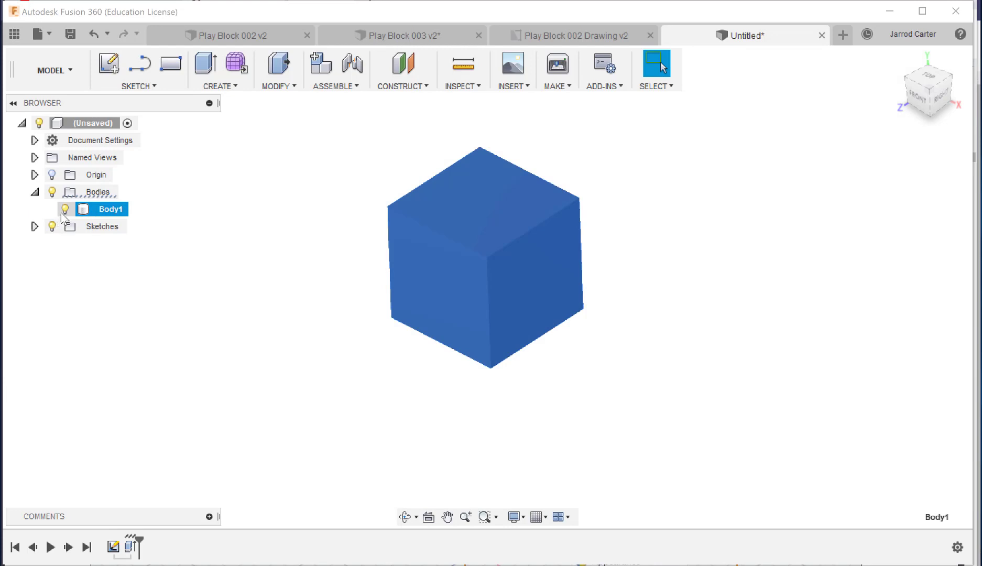
click(64, 209)
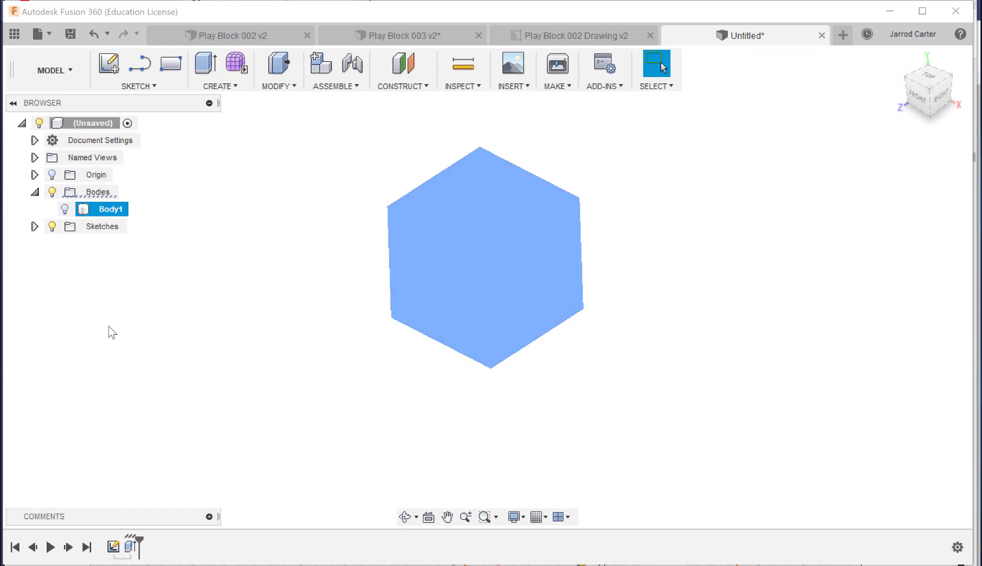
click(52, 427)
click(65, 209)
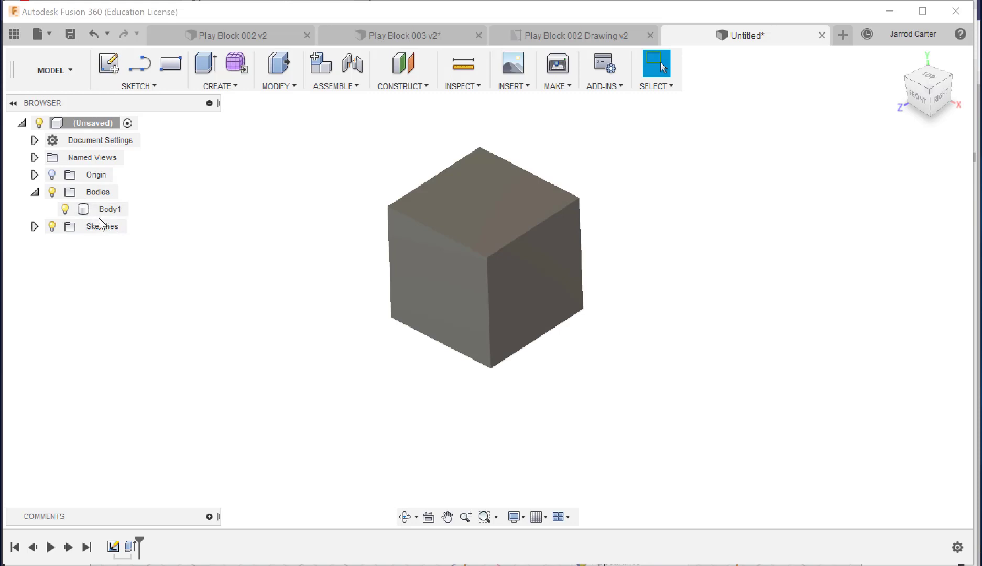
click(544, 331)
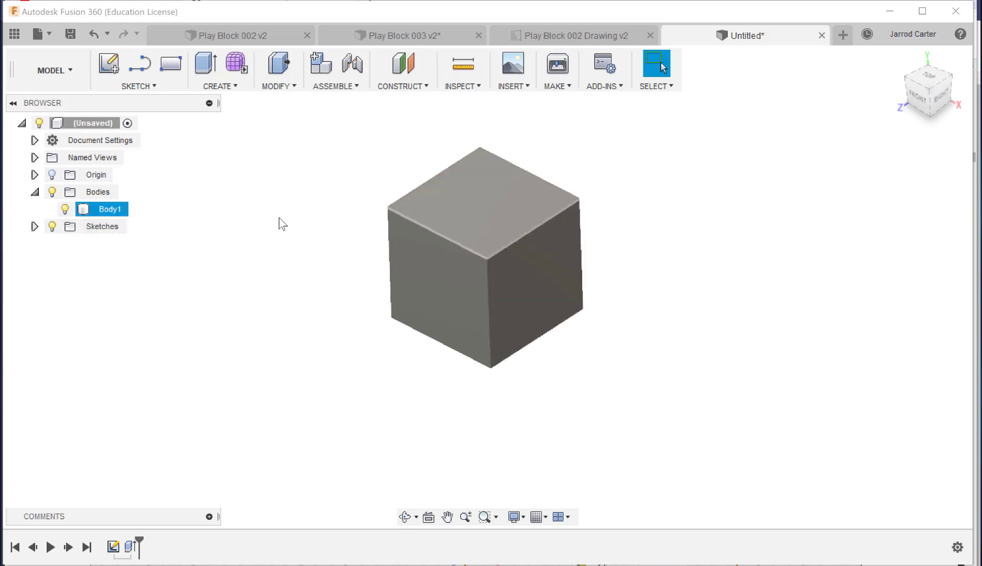
click(279, 219)
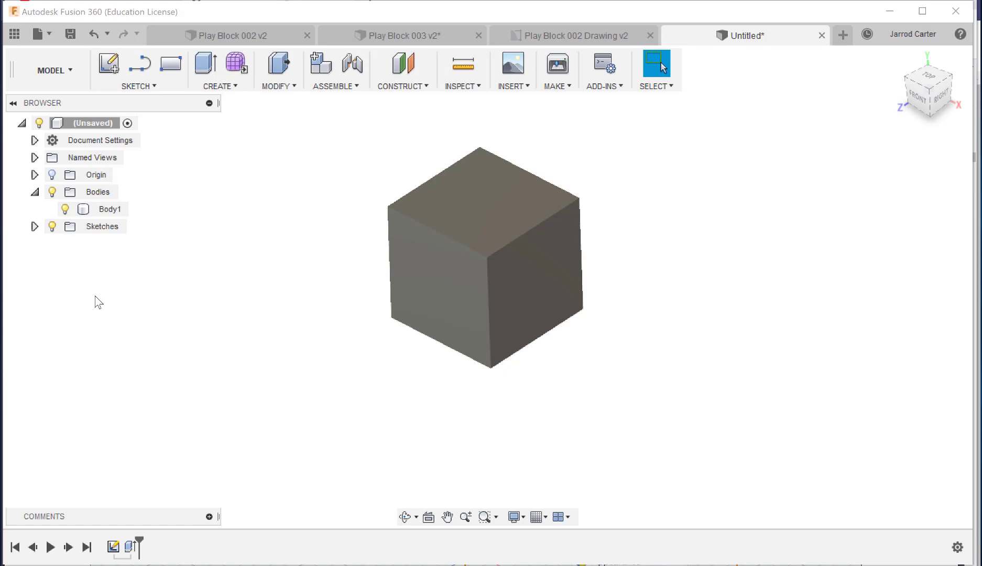
- Expand the list of sketches and show Sketch1 beneath the cube for inspection, then hide it again
click(35, 226)
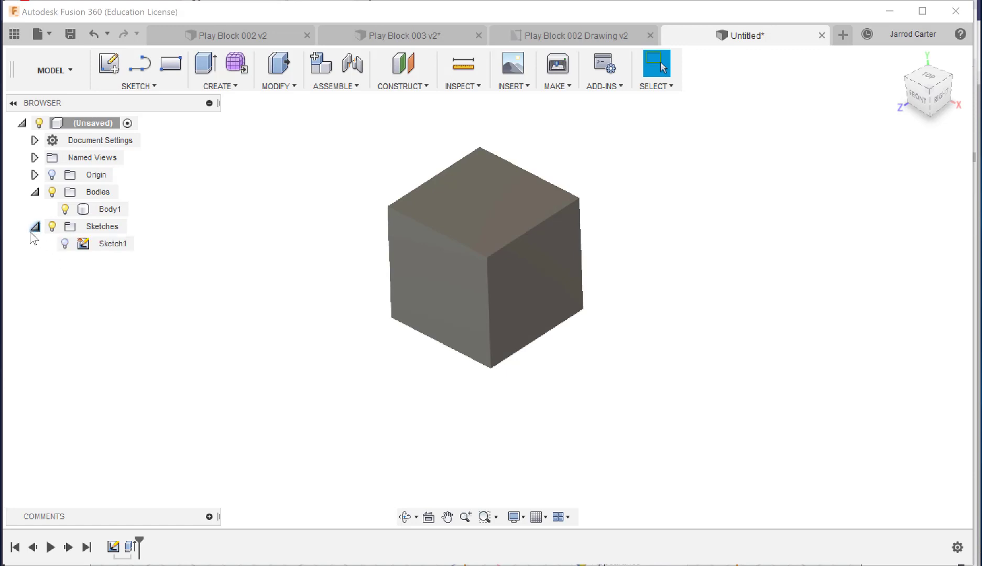
click(65, 246)
click(87, 257)
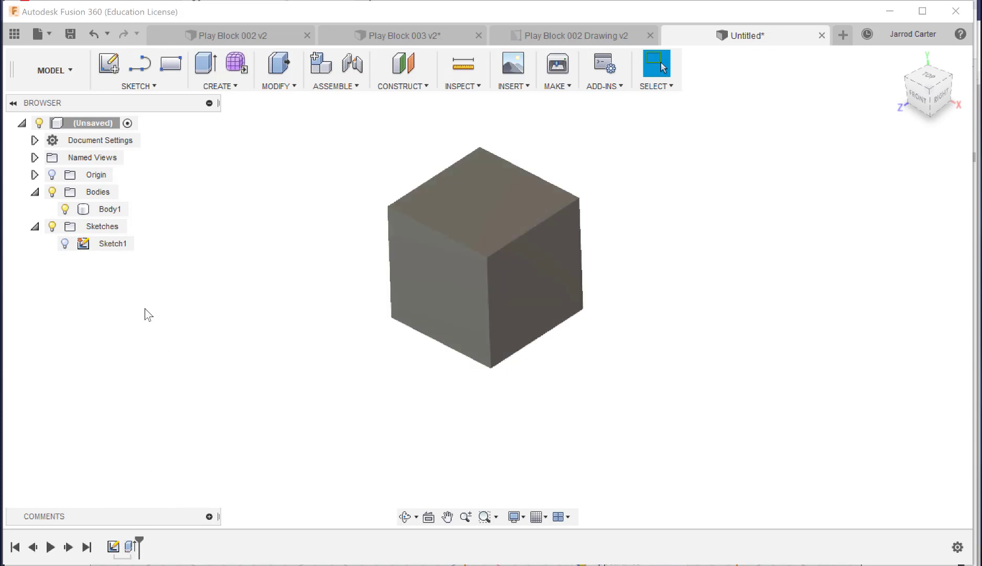
click(64, 244)
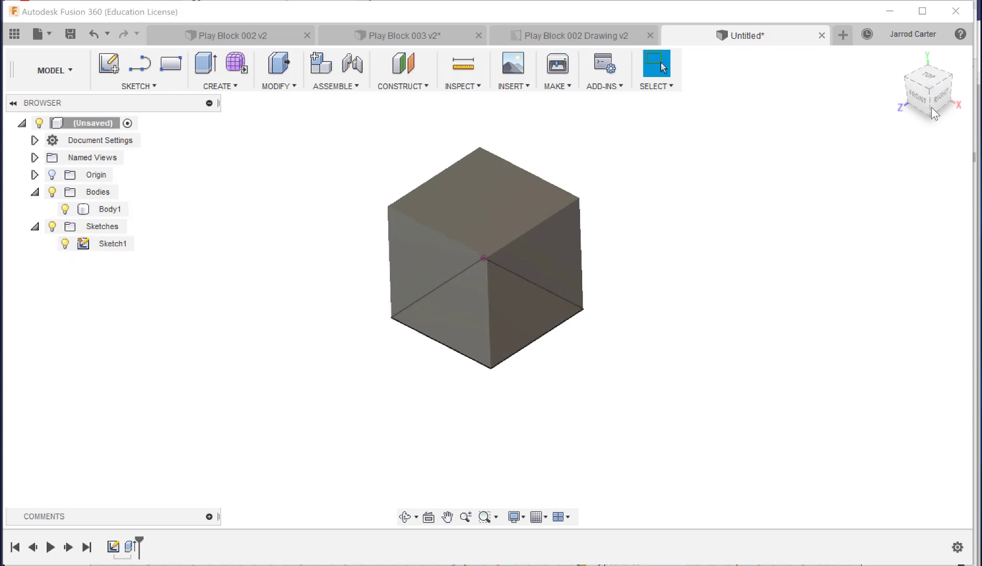
mouse_move(931, 99)
mouse_down()
mouse_move(903, 21)
mouse_move(915, 94)
mouse_up()
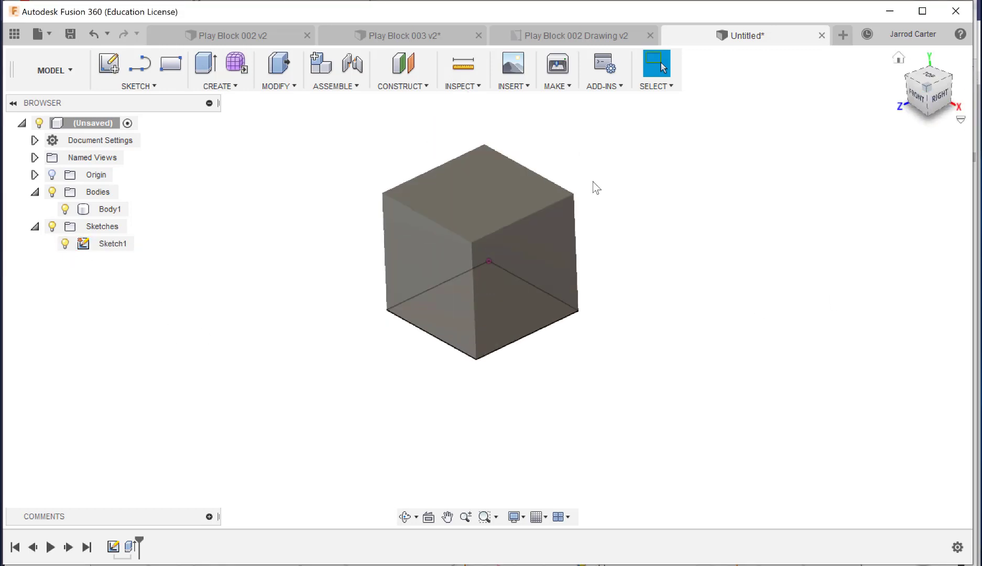
click(64, 243)
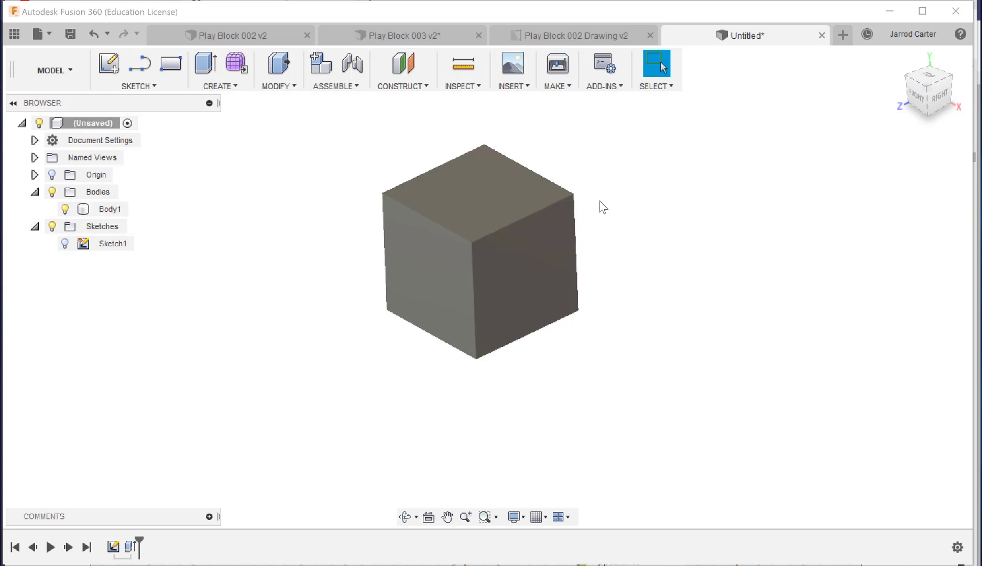
- Check the rounded edges in the Play Block 003 reference design, return to the untitled cube, and select its visible edges for a Fillet
click(378, 37)
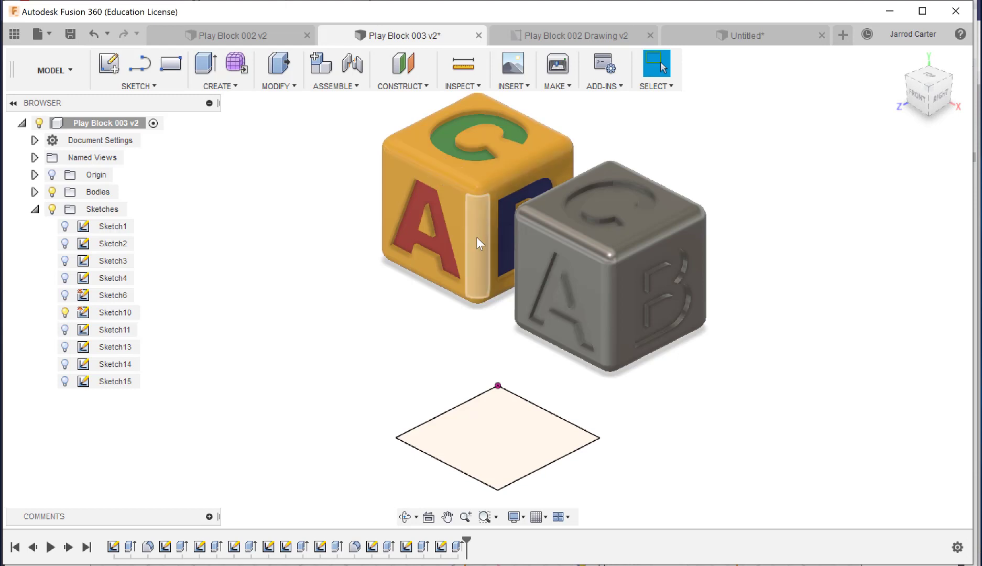
click(747, 44)
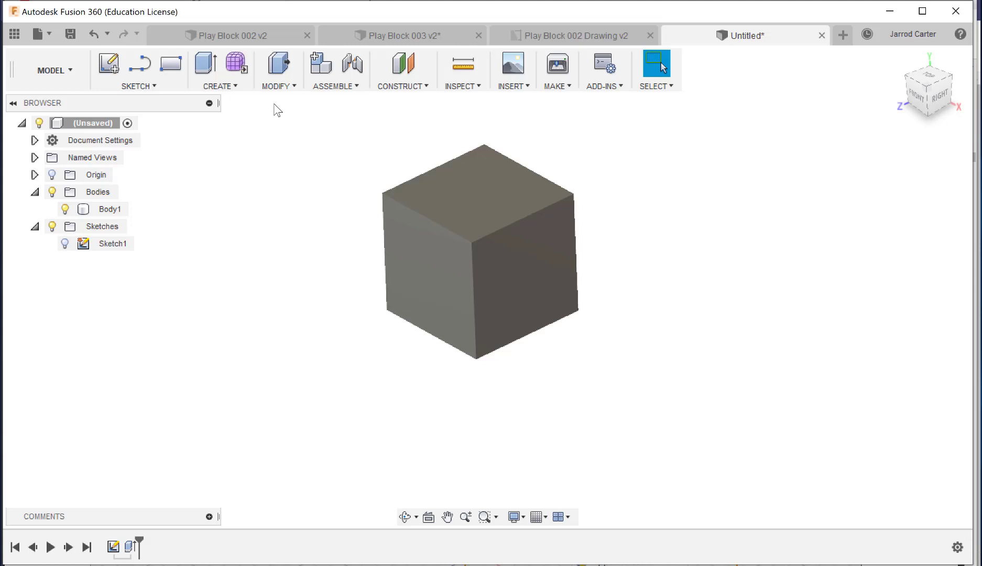
click(284, 87)
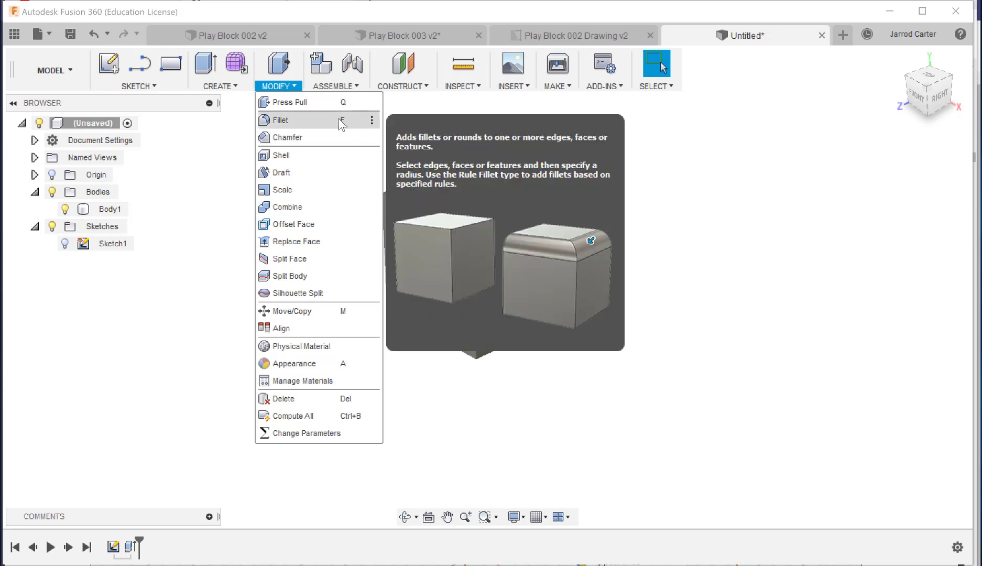
click(303, 120)
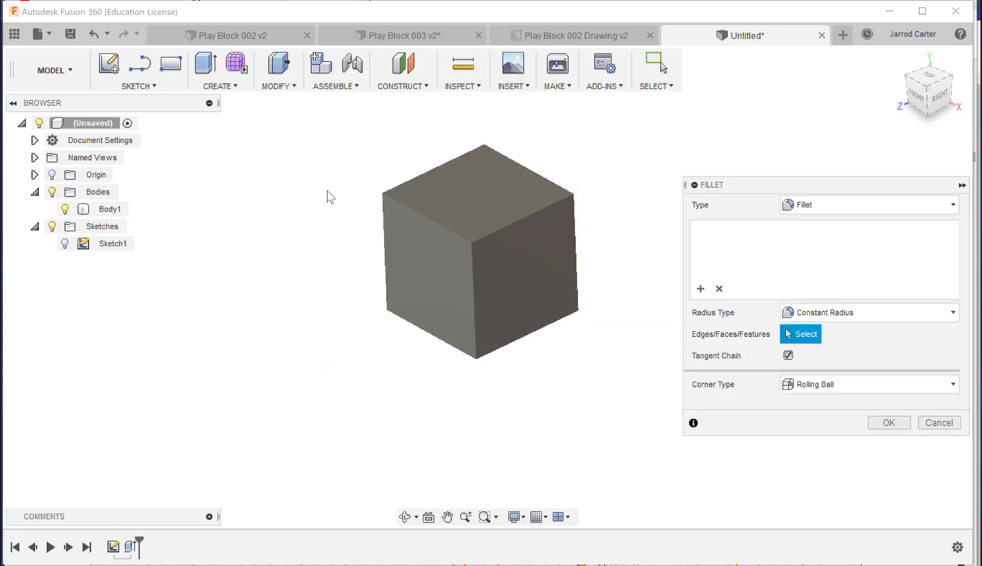
click(474, 305)
click(426, 215)
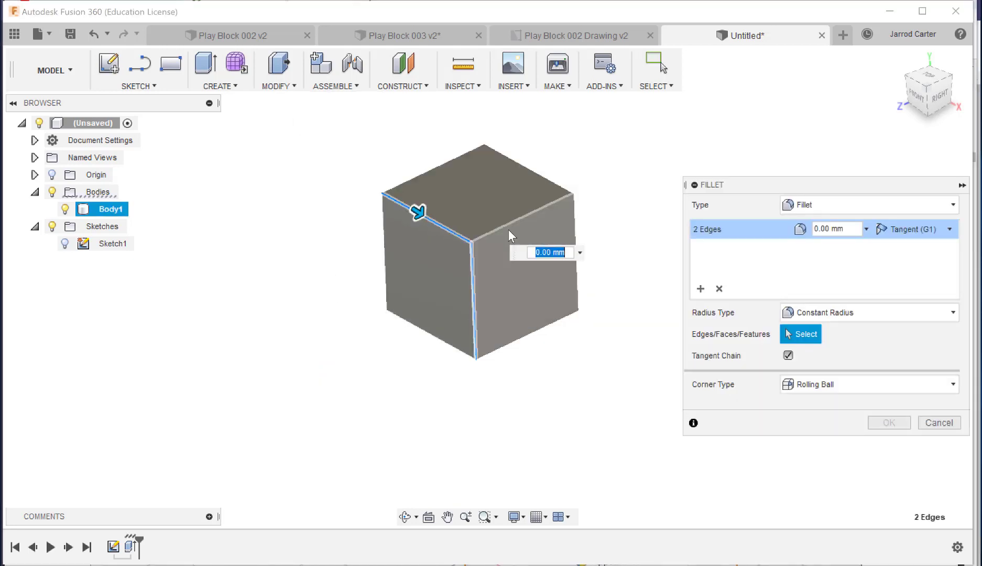
click(535, 176)
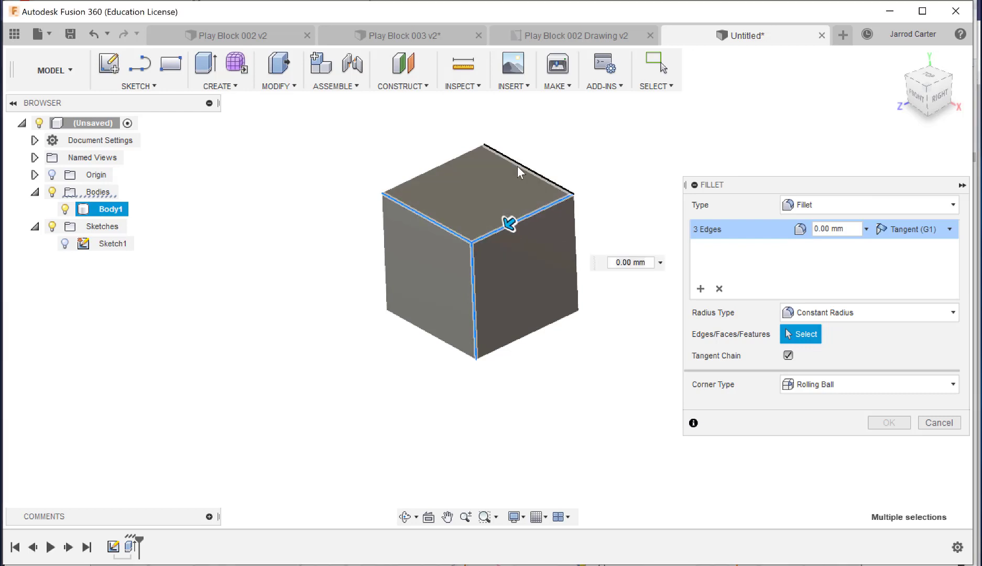
click(453, 157)
click(387, 245)
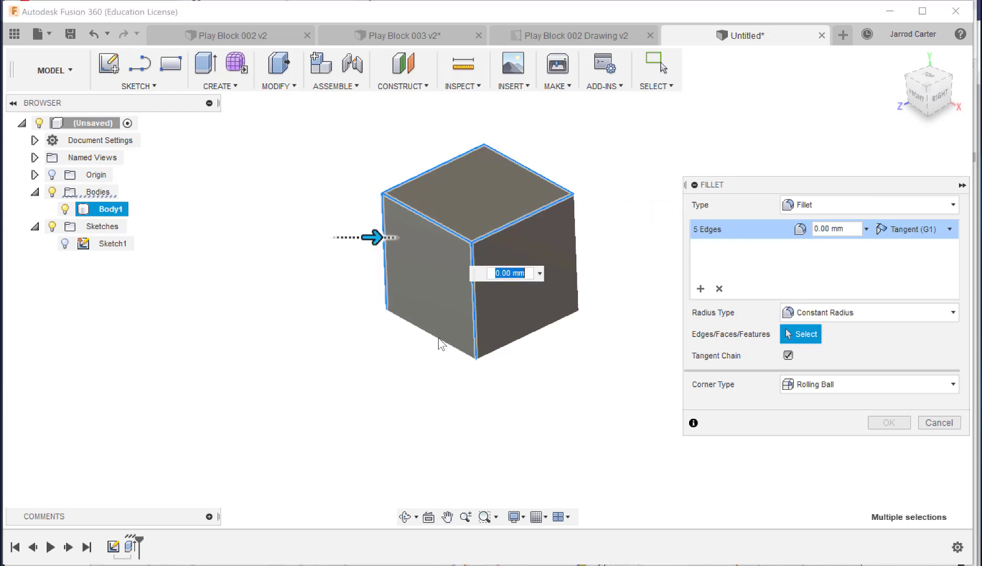
click(438, 337)
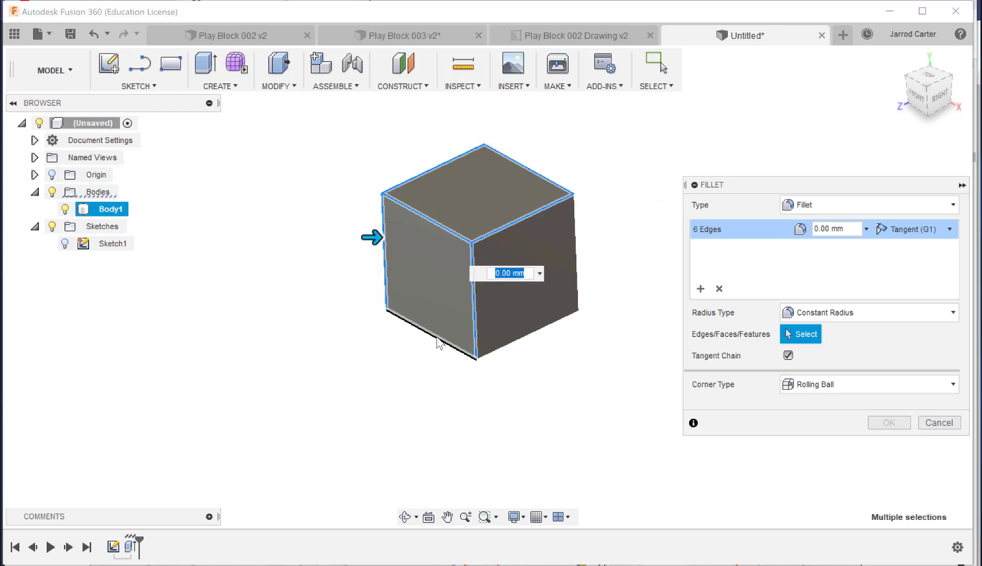
click(526, 335)
- Add the cube's remaining back and underside edges to the fillet selection so all 12 edges are included
drag(940, 101, 899, 86)
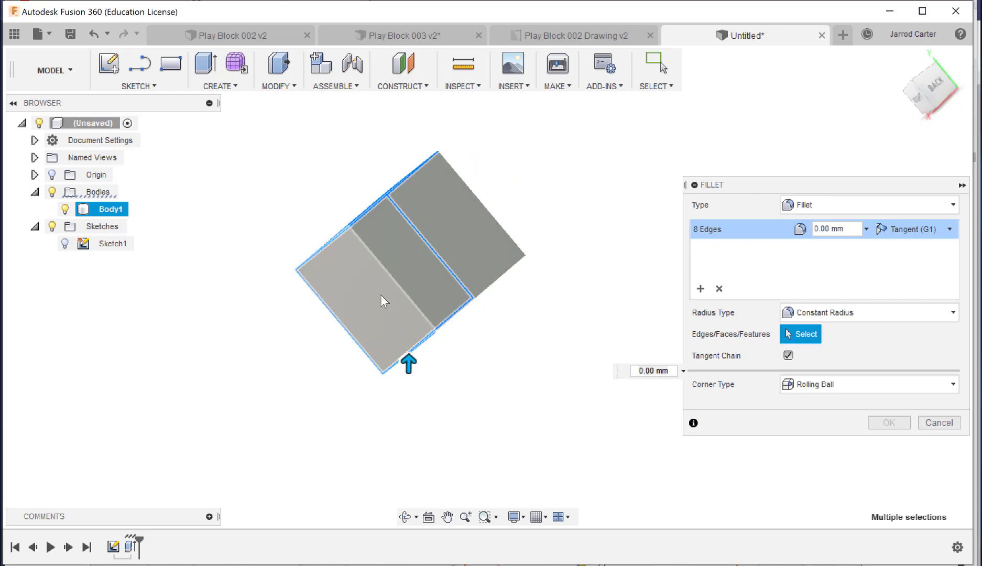
click(391, 277)
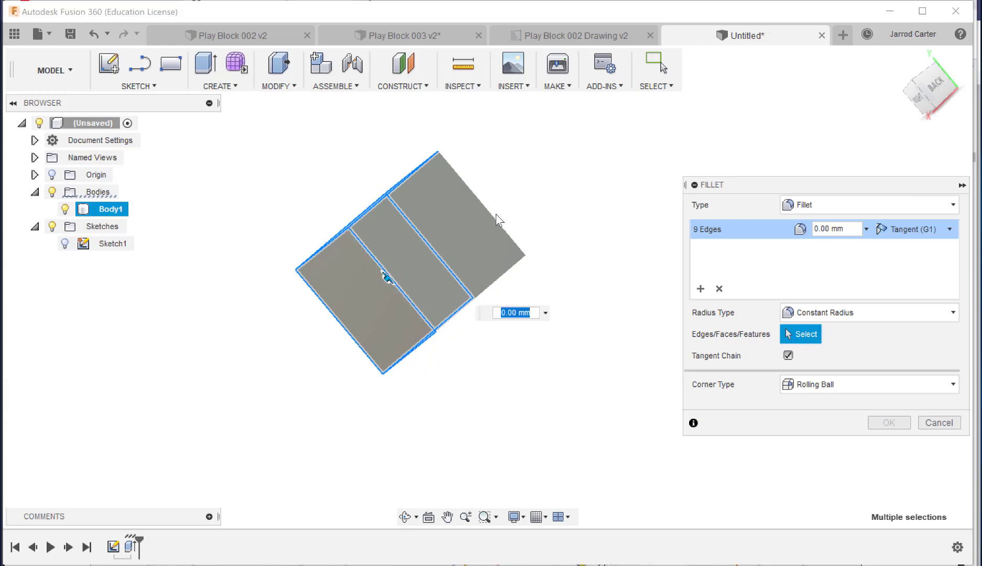
click(496, 216)
drag(936, 100, 943, 119)
click(513, 293)
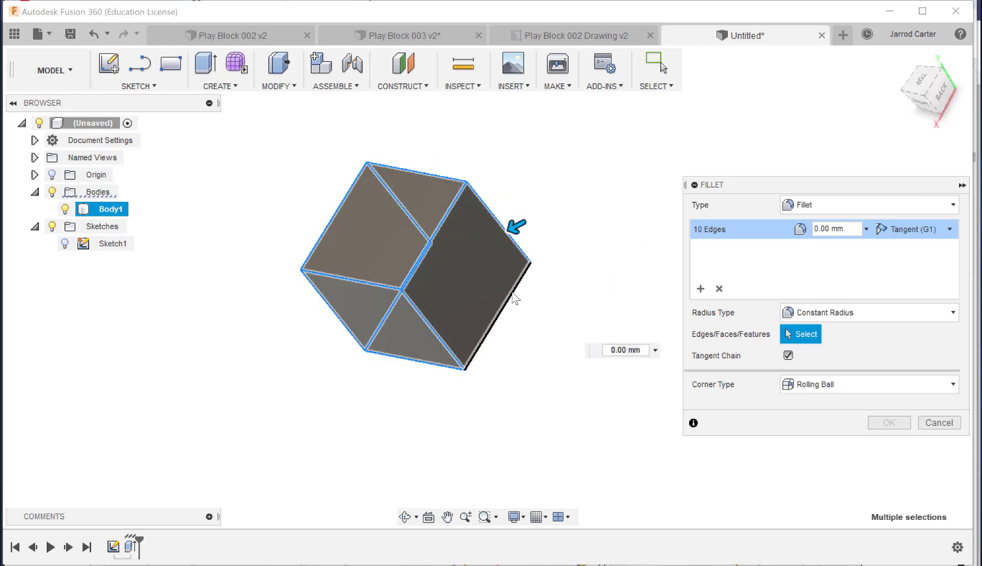
click(499, 257)
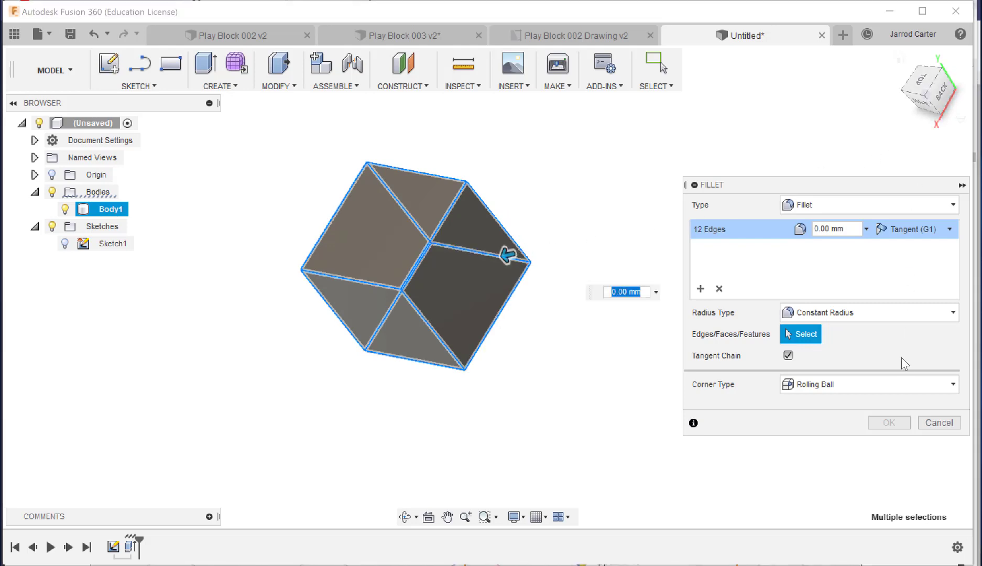
- Apply the fillet to all 12 edges with a 5 mm constant radius and inspect the rounded cube
click(848, 228)
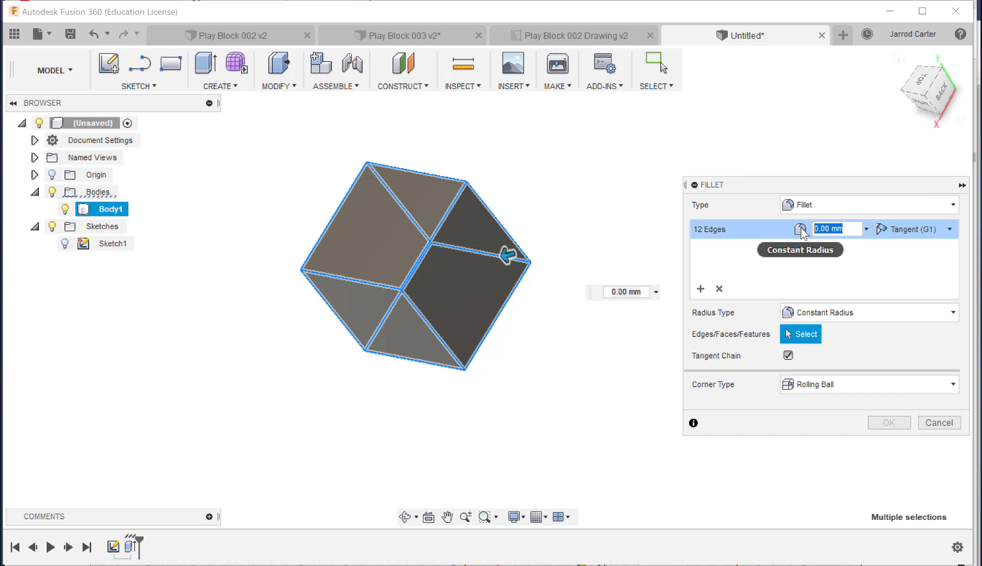
text(5)
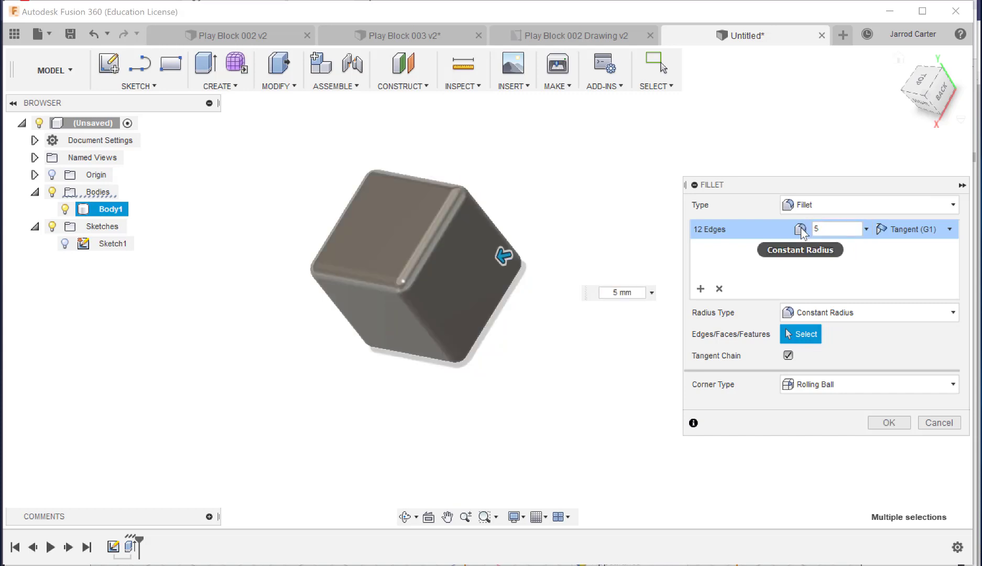
click(890, 424)
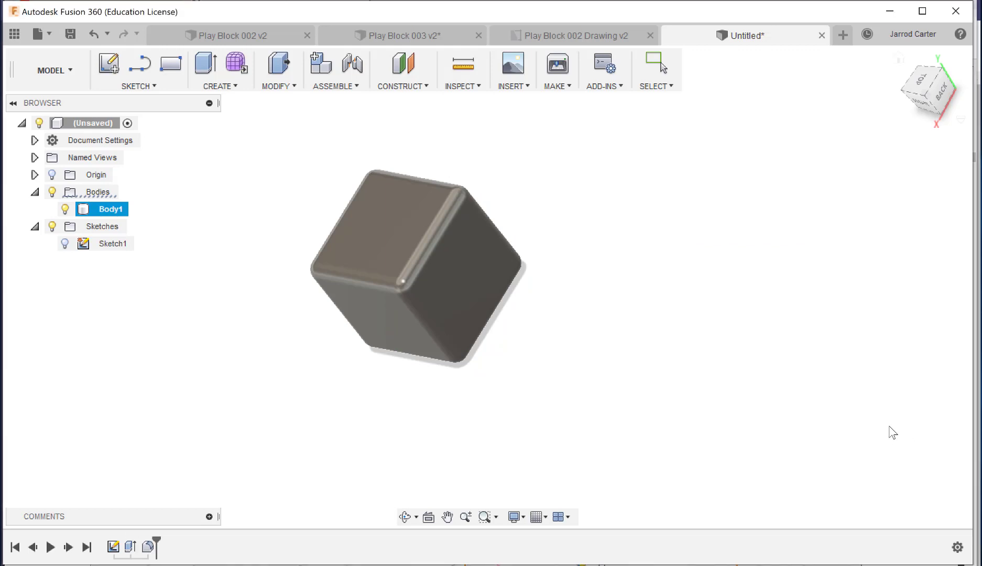
mouse_move(923, 103)
mouse_down()
mouse_move(937, 93)
mouse_move(953, 102)
mouse_move(912, 92)
mouse_move(927, 88)
mouse_up()
scroll(367, 235, up, 2)
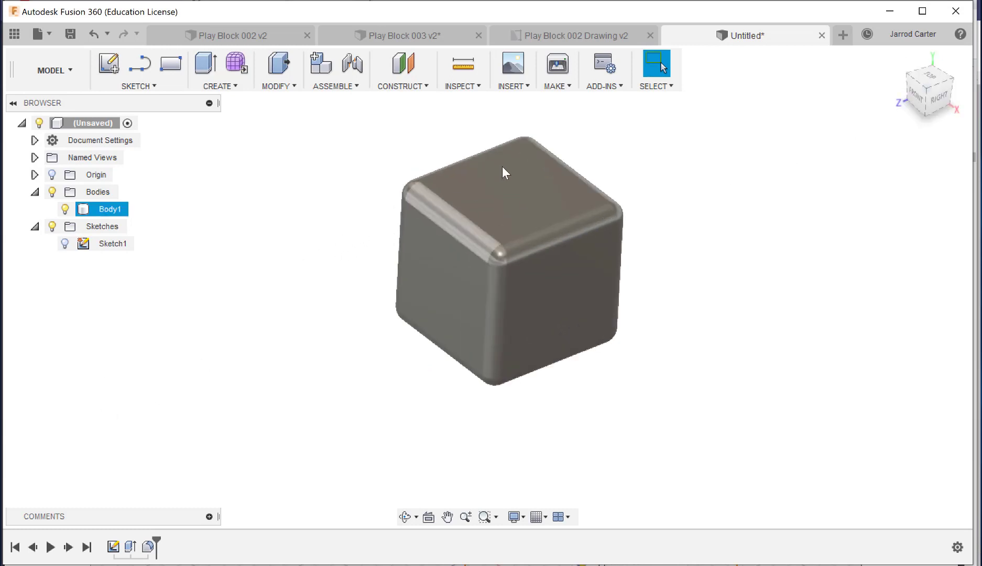
scroll(500, 166, up, 2)
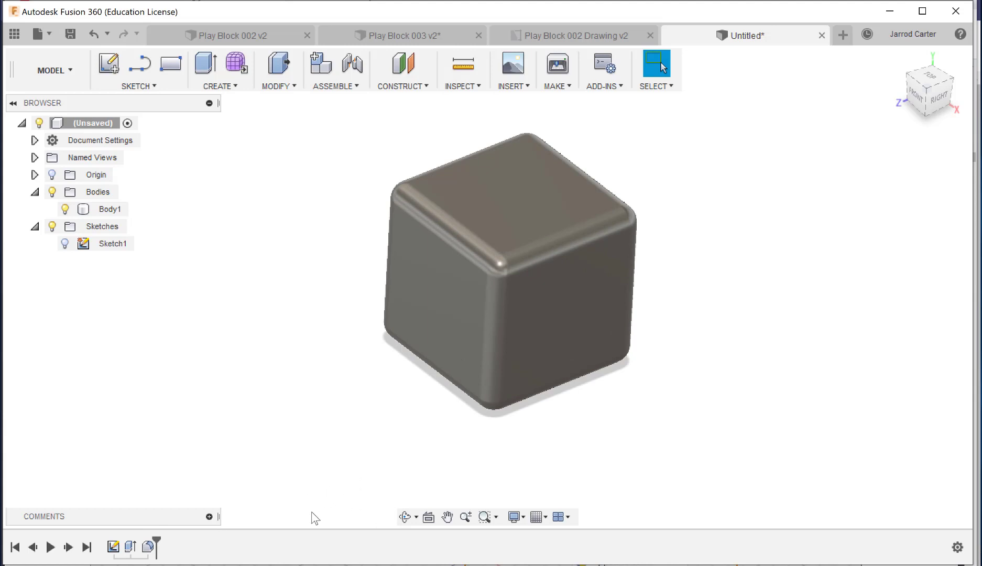
- Edit the existing fillet feature and set its radius to 7.5 mm
right_click(148, 548)
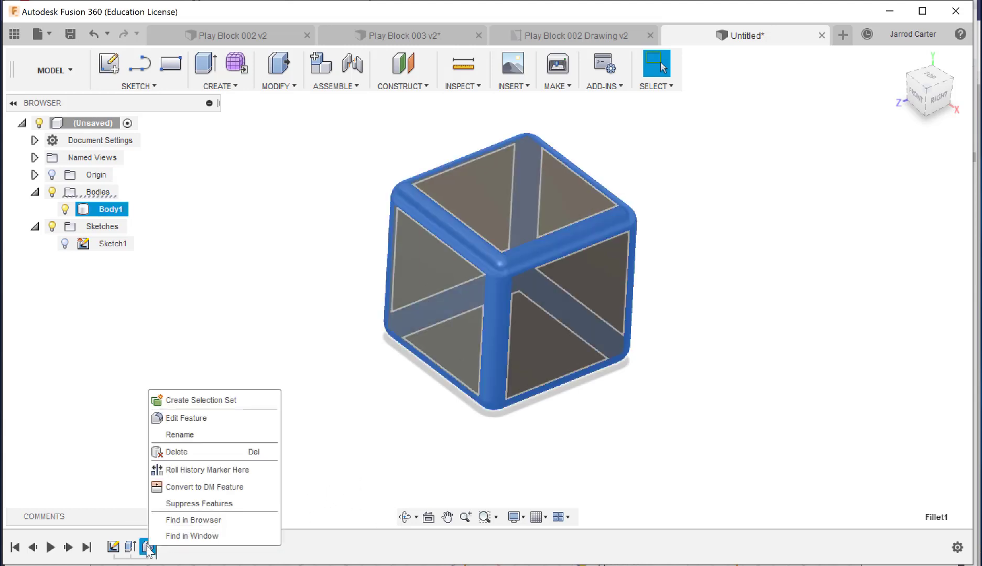
click(226, 419)
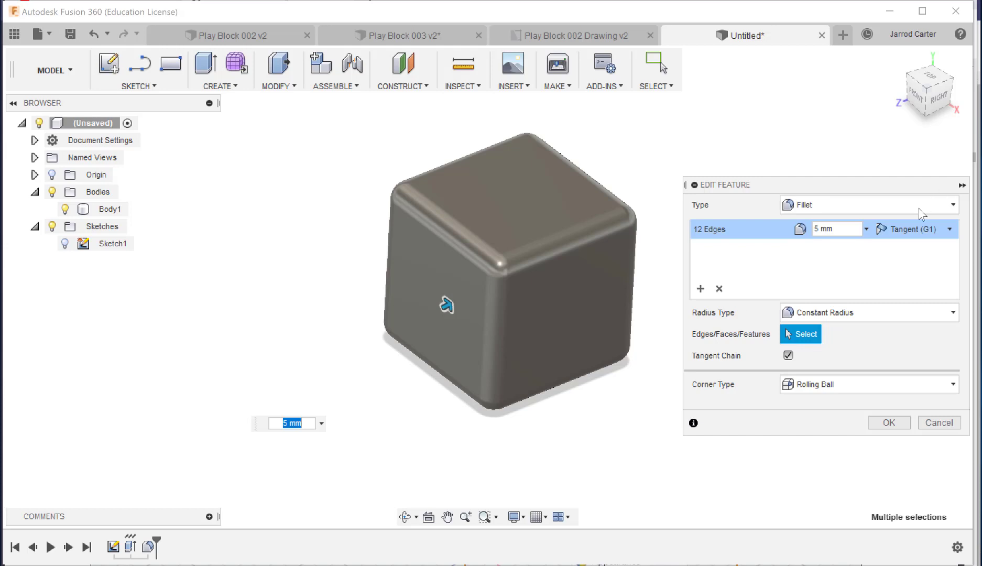
click(834, 230)
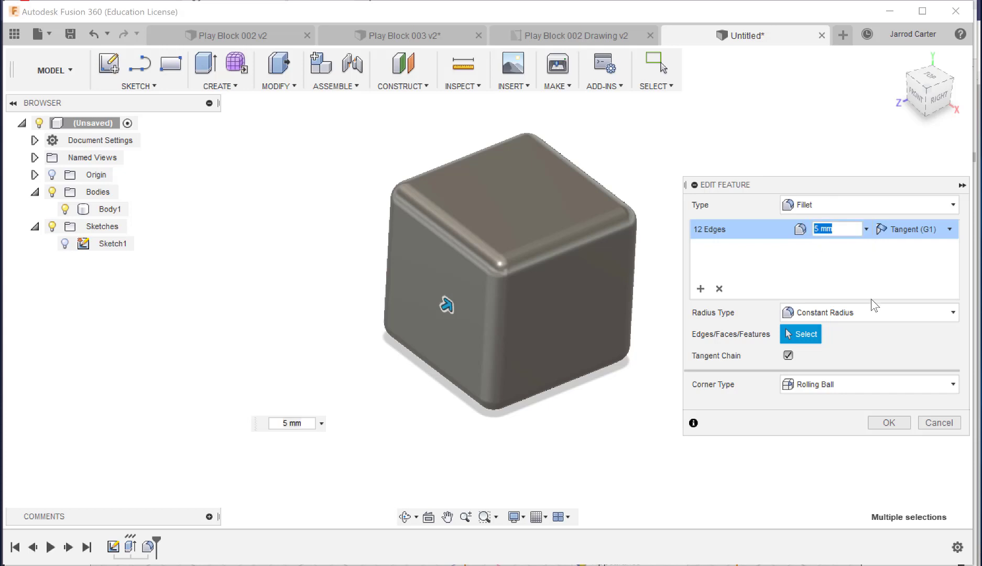
text(7.5)
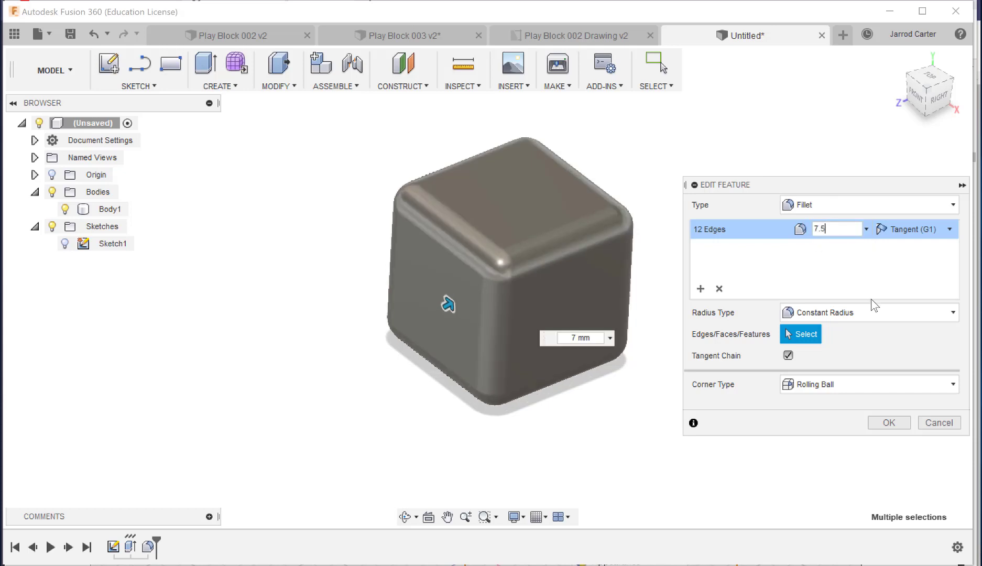
click(890, 423)
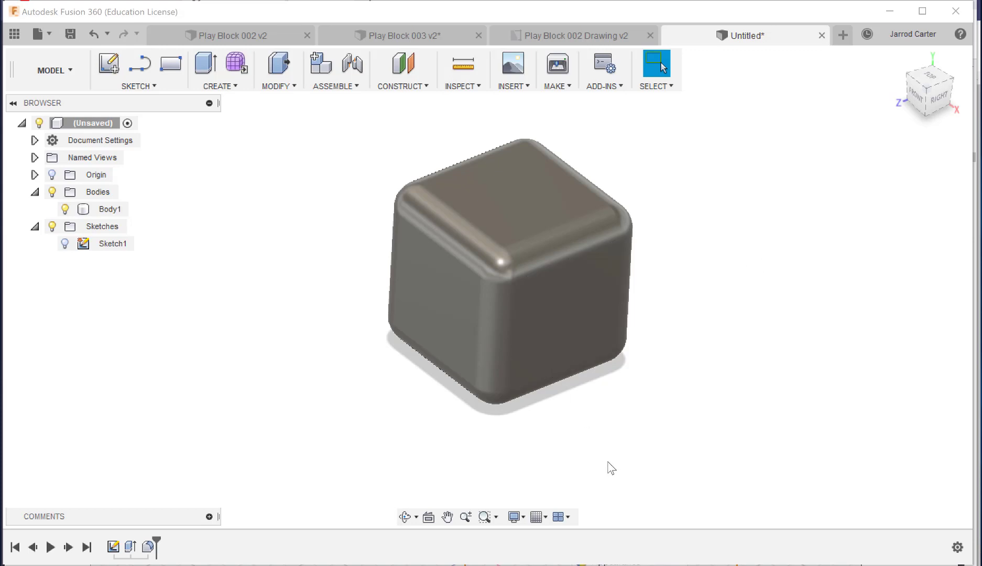
- Delete the fillet feature from the design history and undo the deletion
right_click(149, 548)
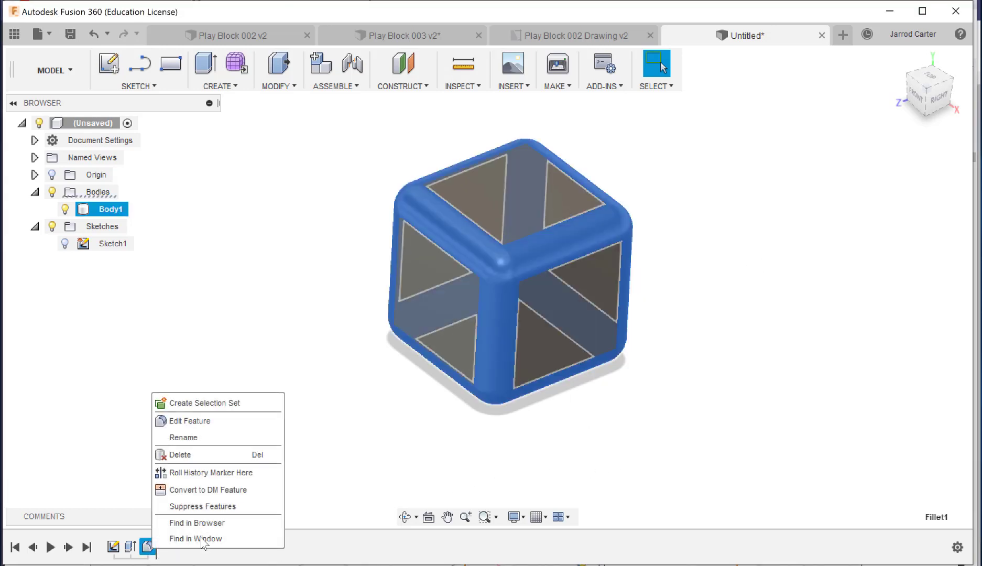
click(239, 456)
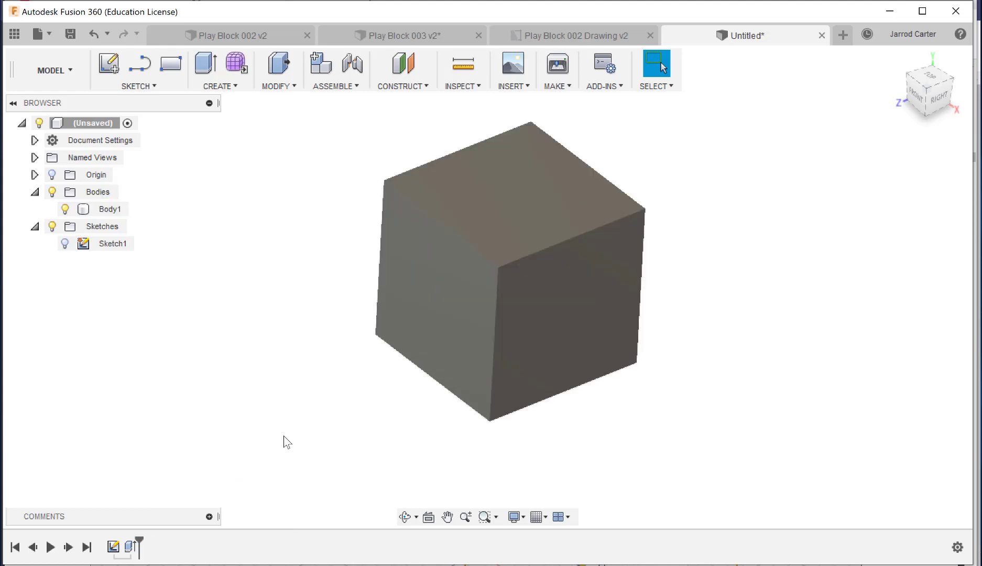
click(93, 34)
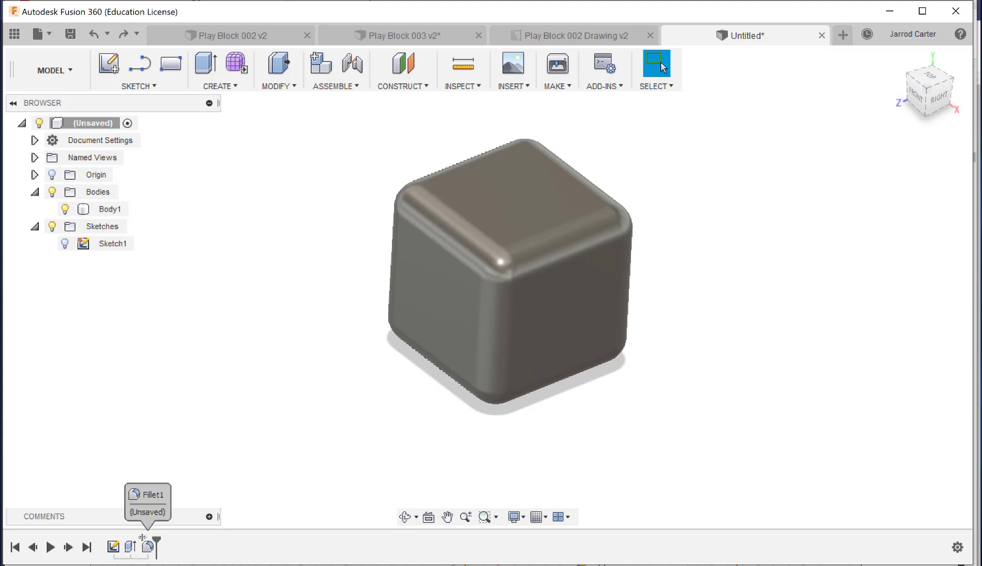
- Roll the design history back to before the fillet and chamfer the cube's top front edge by 5 mm
drag(142, 537, 138, 538)
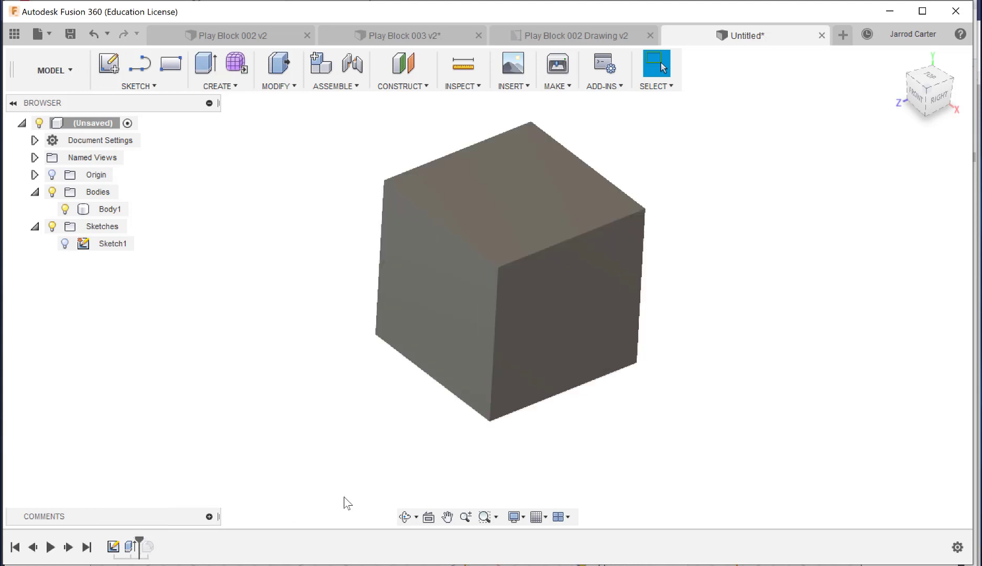
click(282, 86)
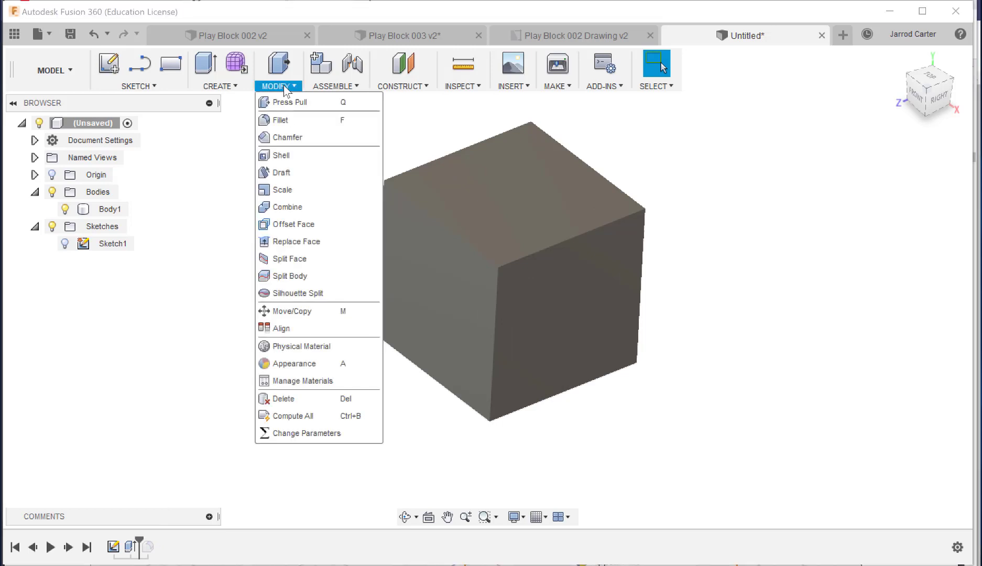
click(298, 137)
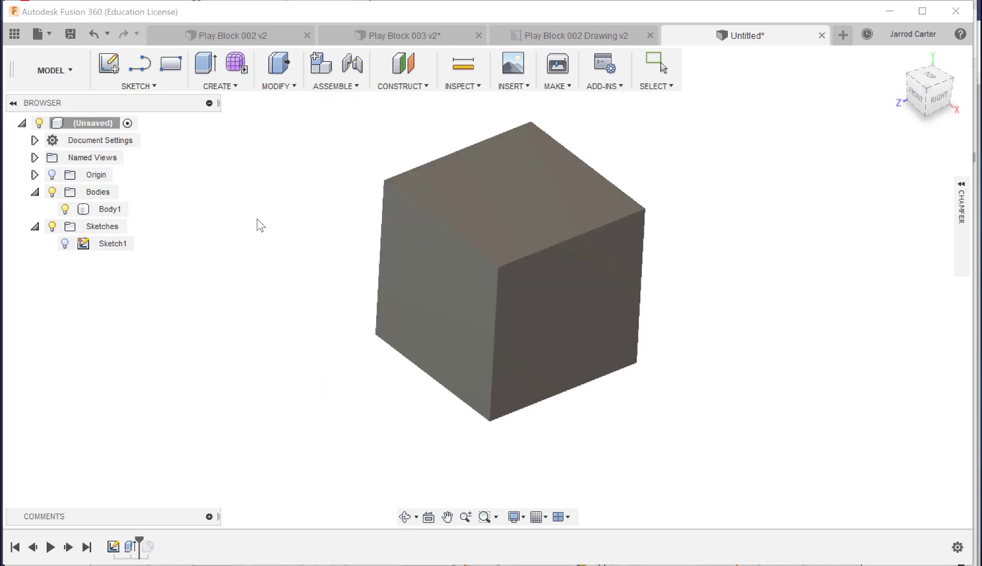
click(444, 245)
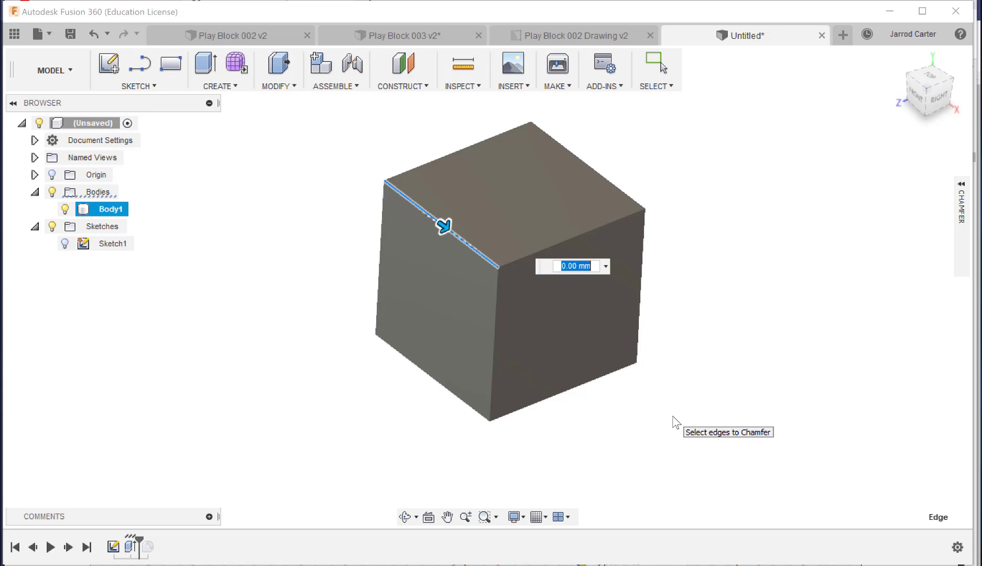
text(5)
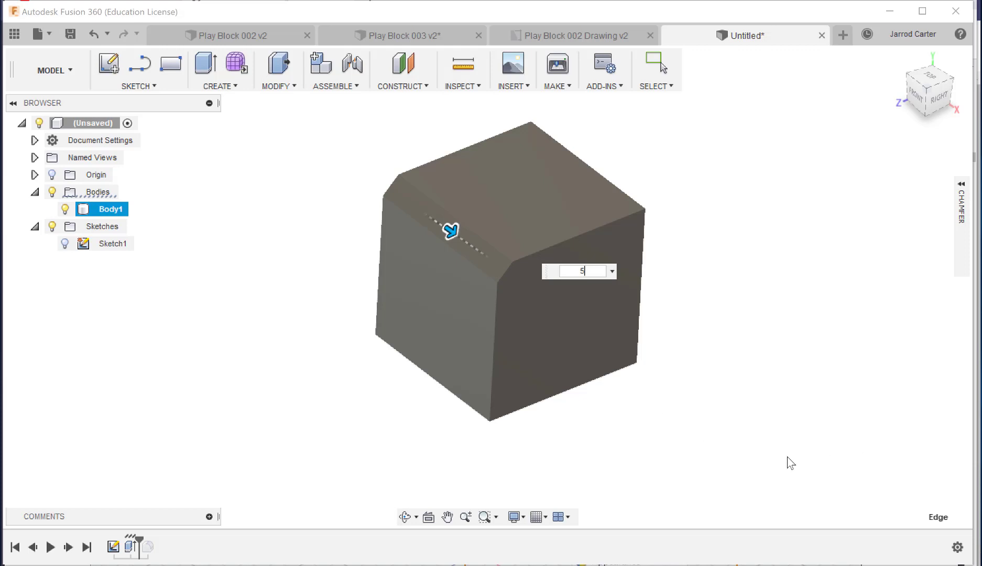
key(Return)
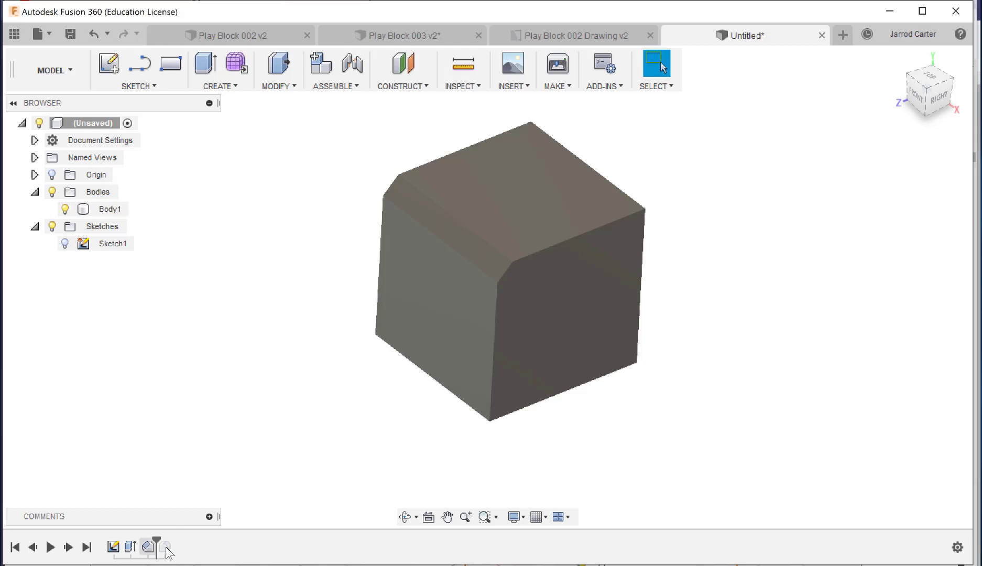
- Delete the chamfer feature and roll the history marker forward past the fillet
click(457, 252)
right_click(148, 548)
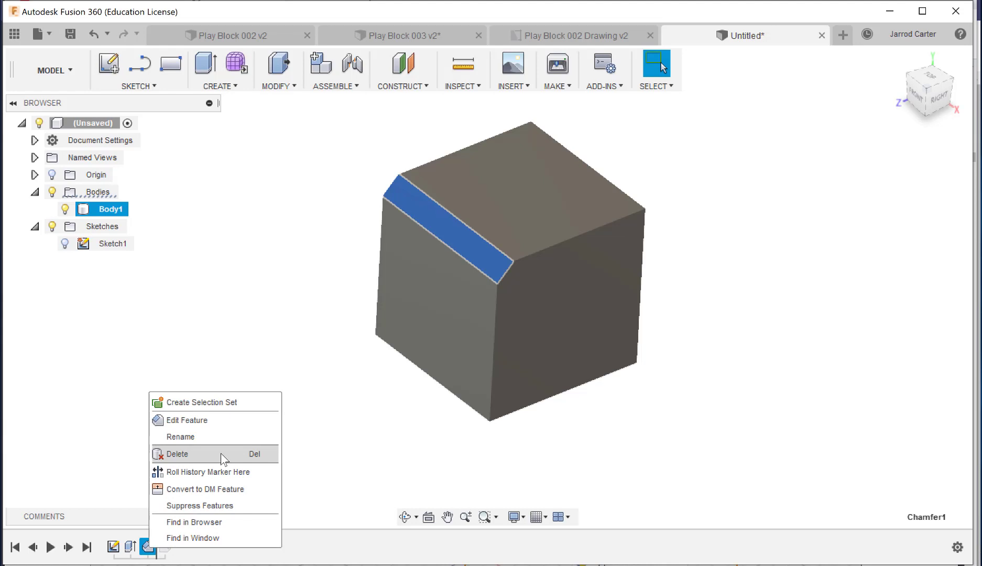
click(222, 454)
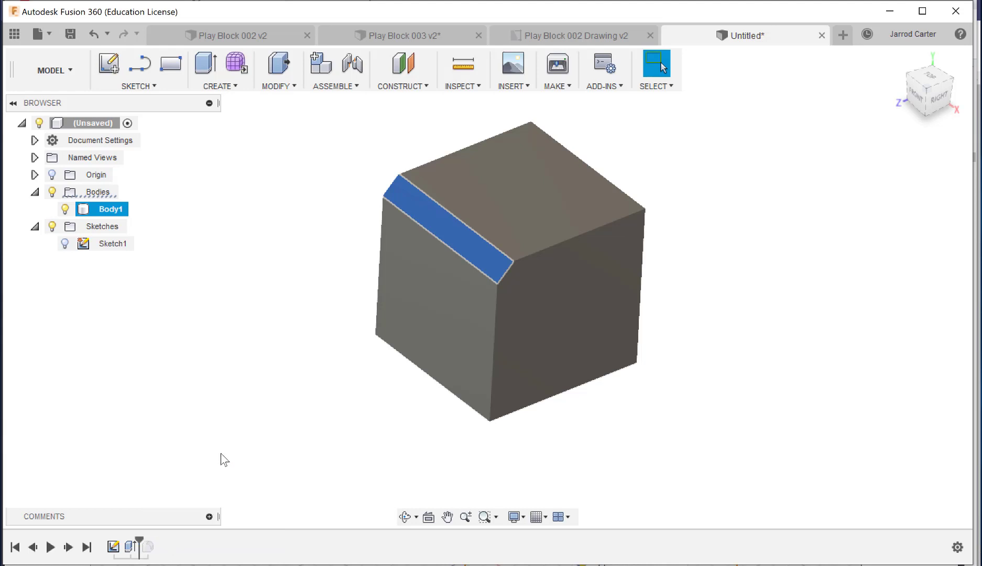
click(136, 544)
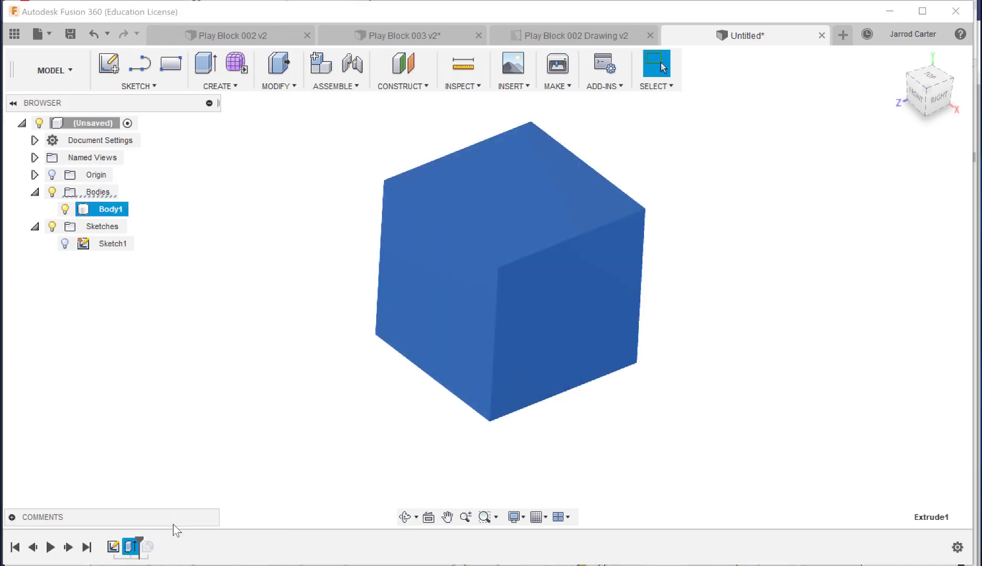
drag(139, 540, 156, 540)
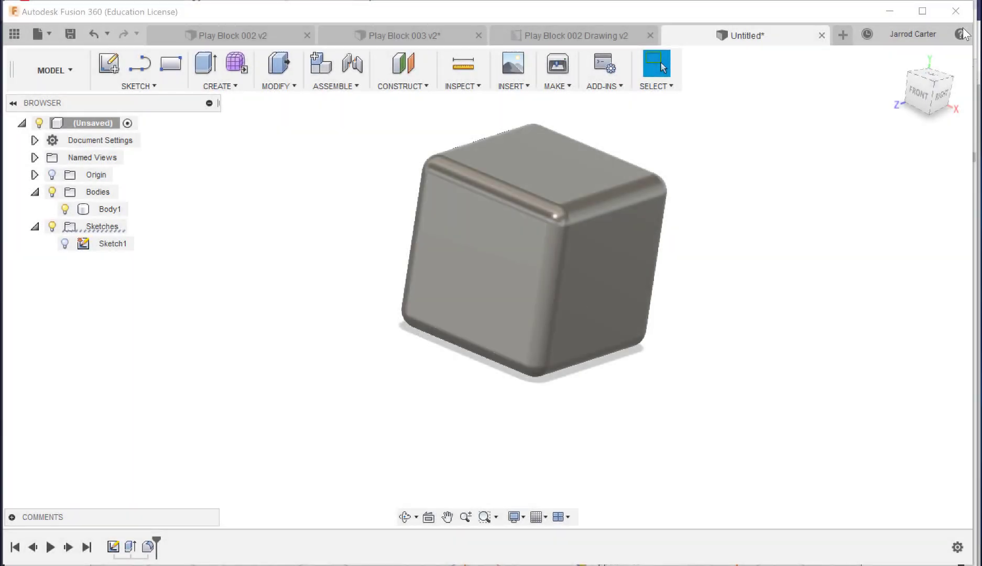
- Check the lettered blocks in Play Block 003 and start a new sketch on the untitled cube's front face
drag(928, 86, 932, 103)
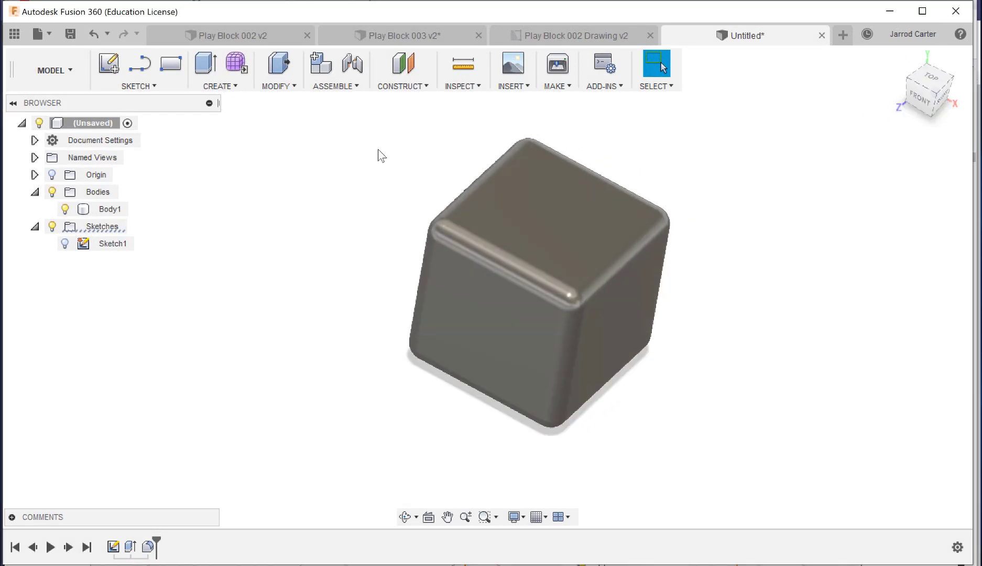
click(394, 37)
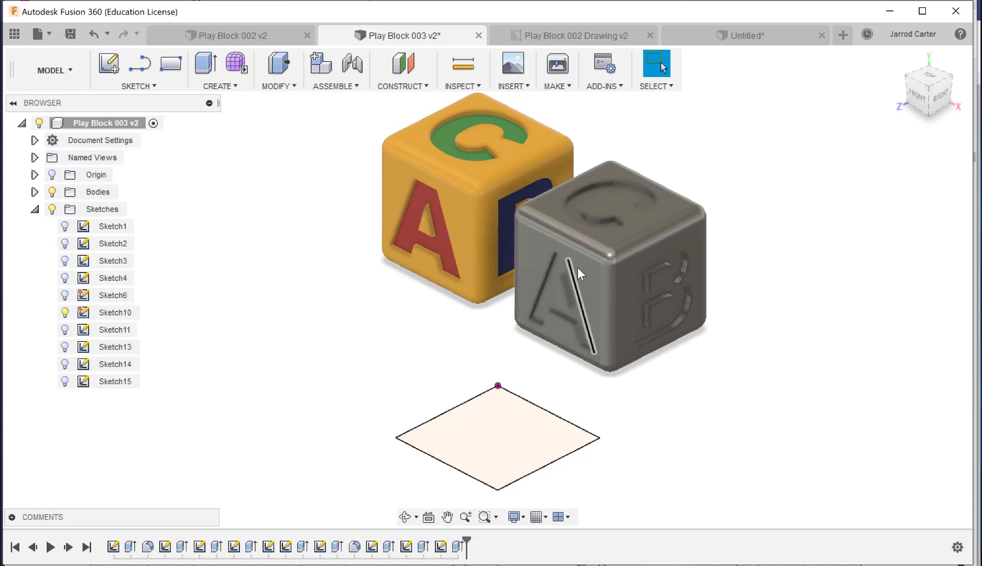
click(748, 35)
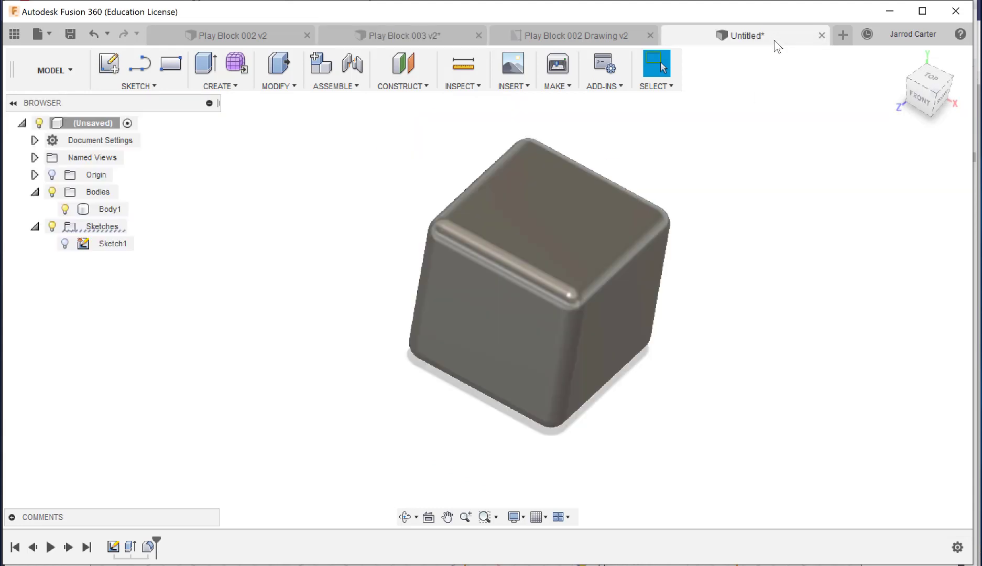
mouse_move(925, 87)
mouse_down()
mouse_move(911, 97)
mouse_move(918, 90)
mouse_up()
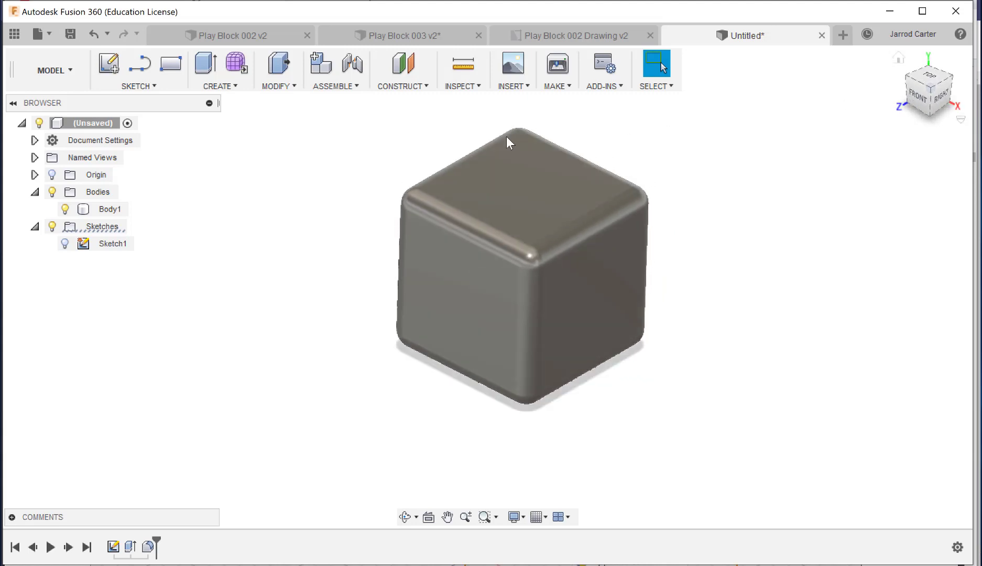
click(153, 86)
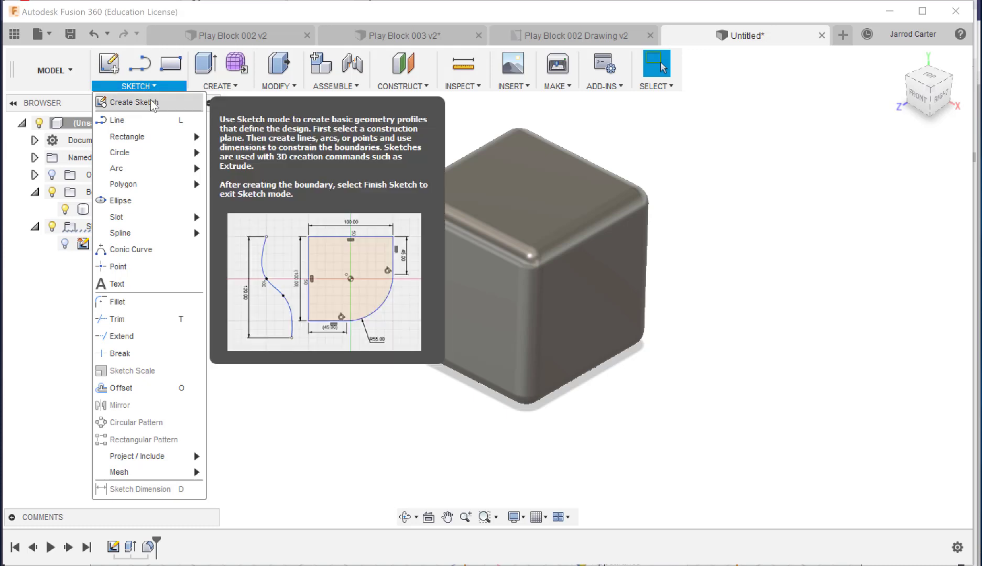
click(151, 102)
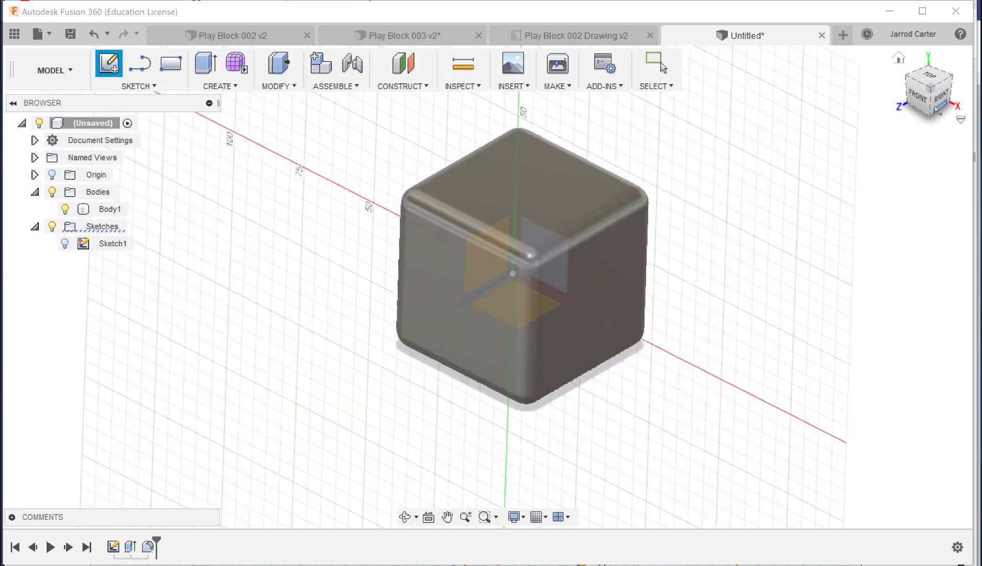
mouse_move(932, 94)
mouse_down()
mouse_move(904, 112)
mouse_move(917, 105)
mouse_up()
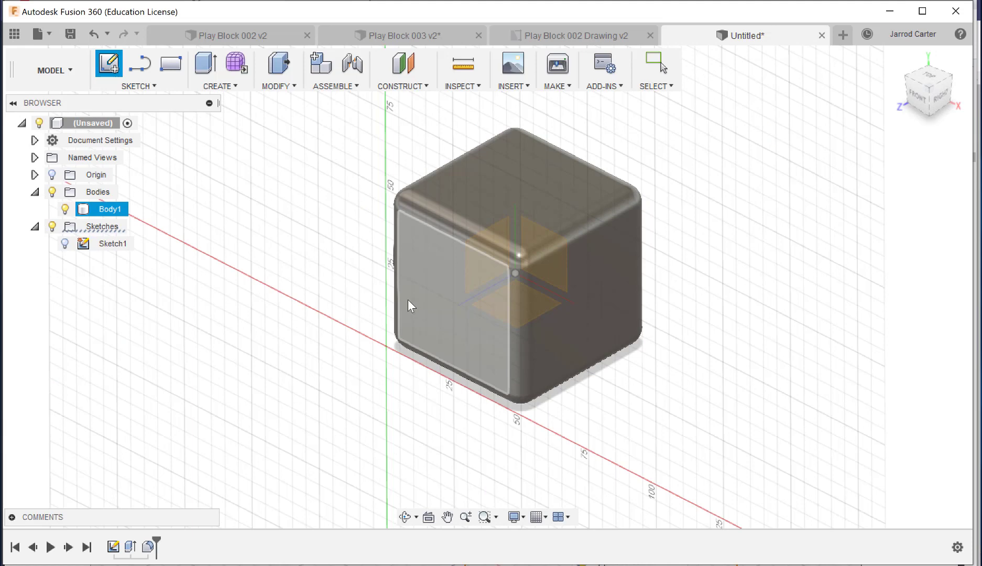
click(290, 311)
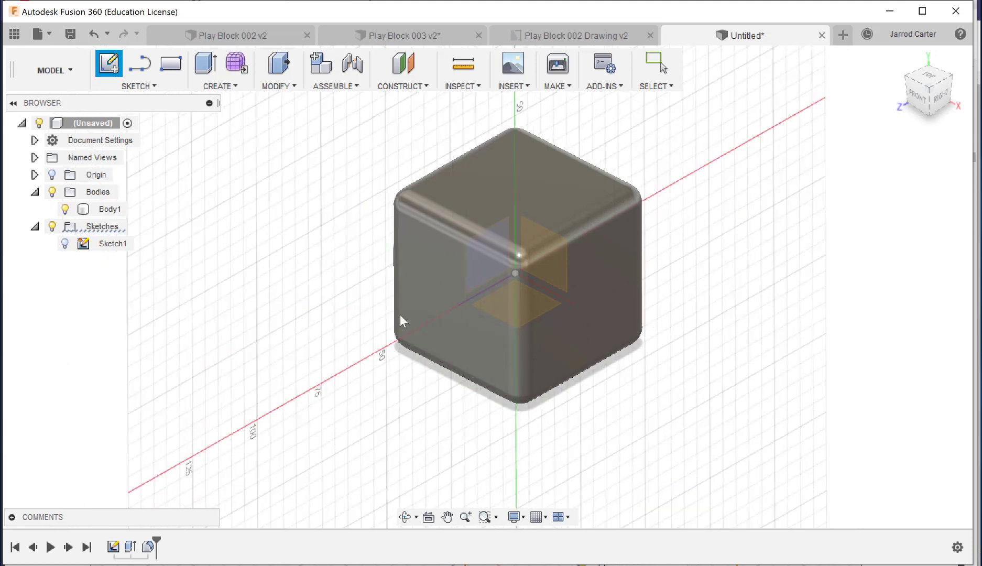
click(434, 280)
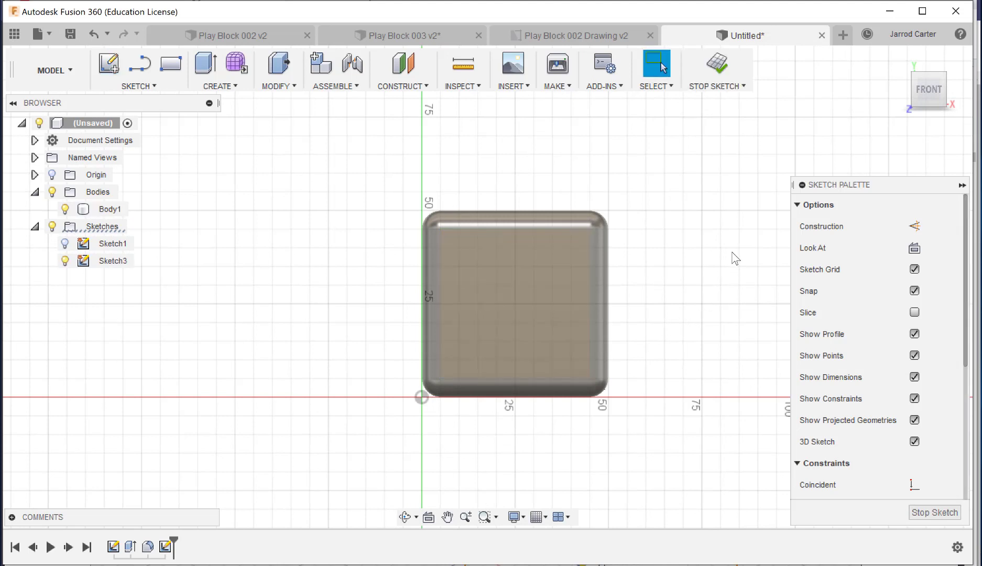
- Place sketch text reading "A" beside the cube, on the plane of its front face
click(149, 84)
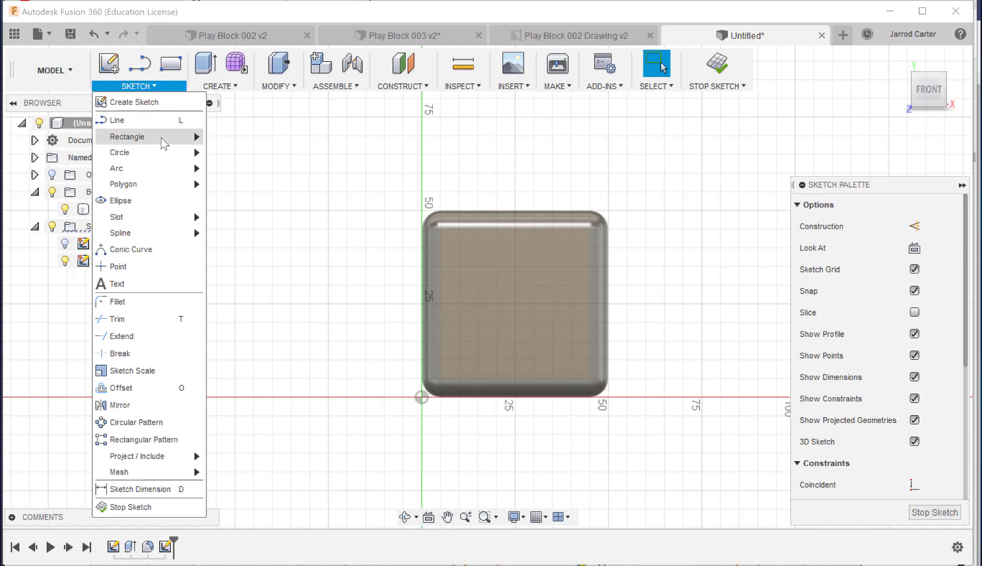
mouse_move(164, 141)
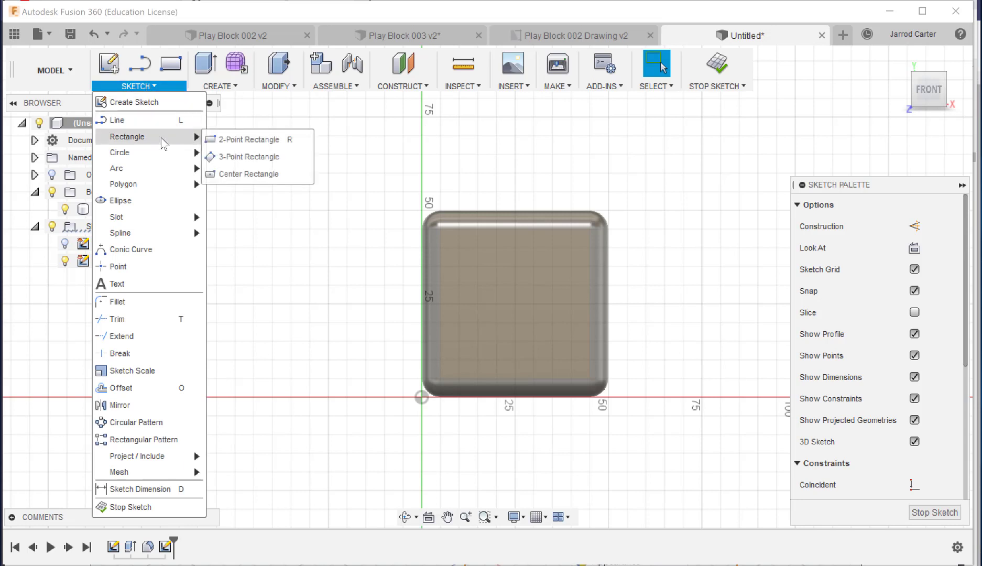
click(130, 284)
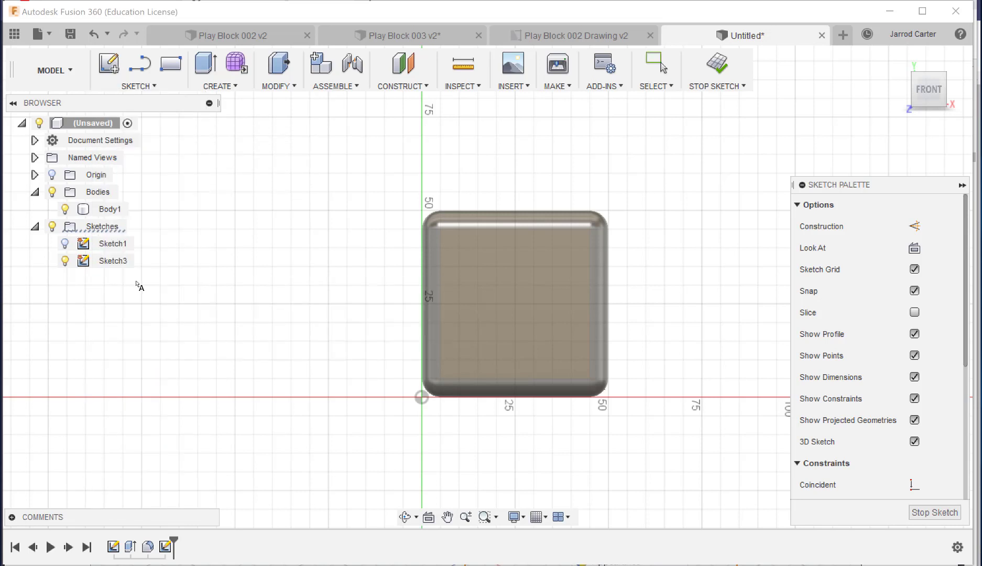
click(244, 354)
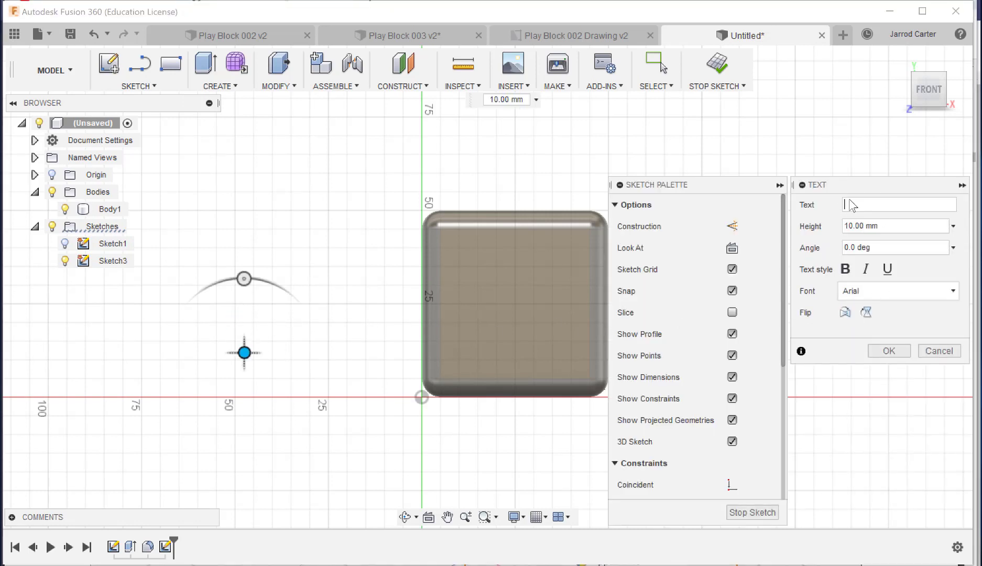
text(k)
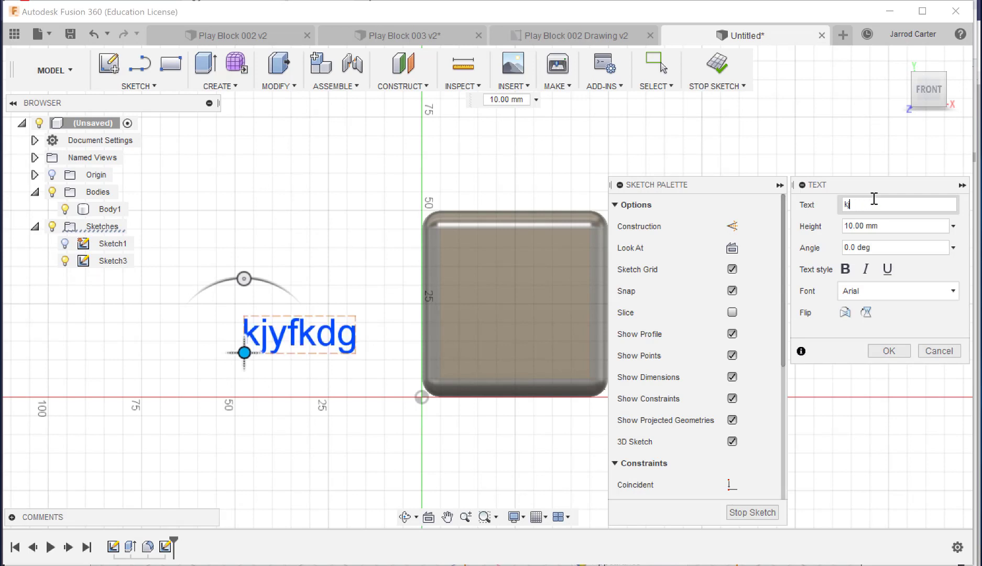
text(jyfkdgA)
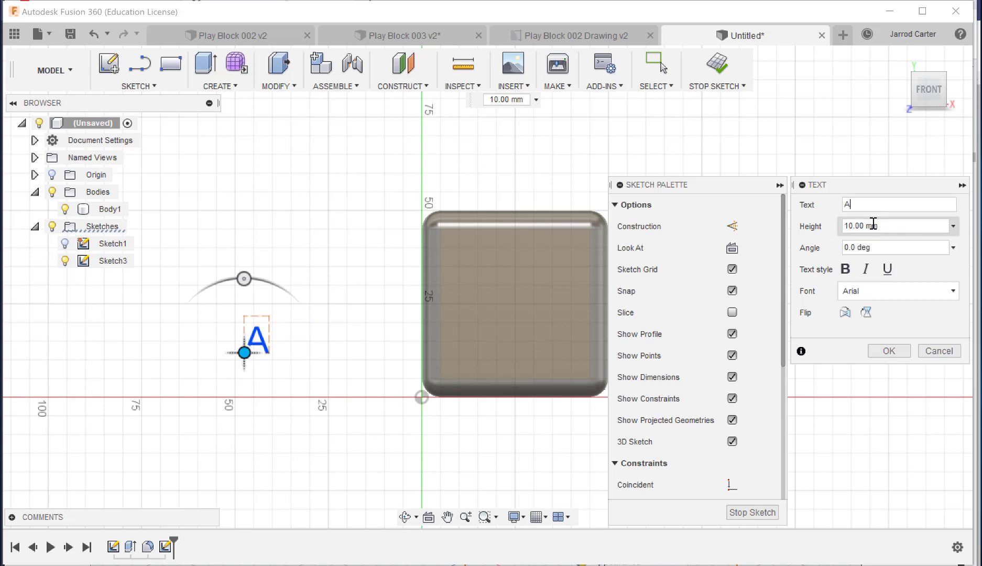
- Set the letter A's height to 40 mm, make it bold, and finish the text
drag(942, 228, 823, 226)
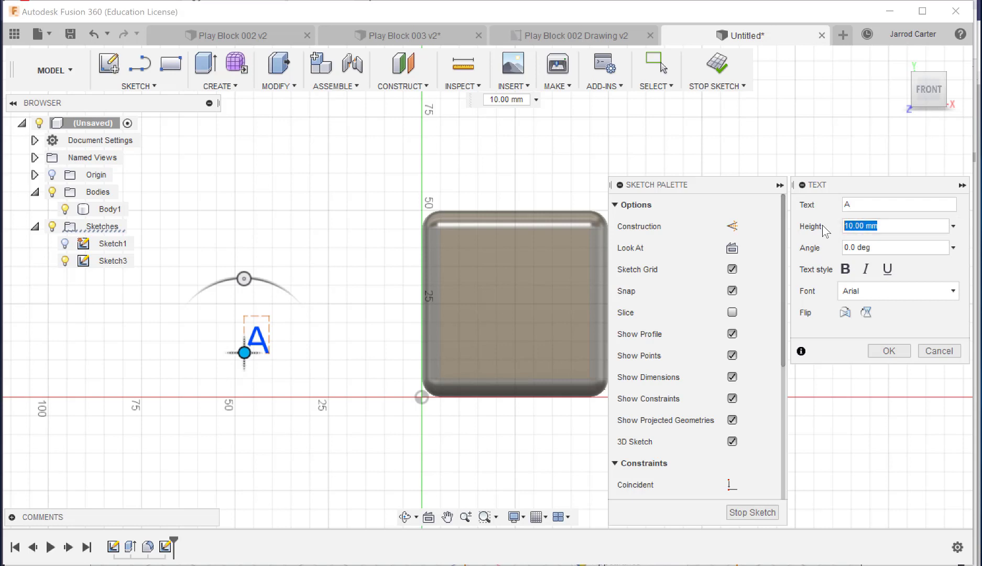
text(40)
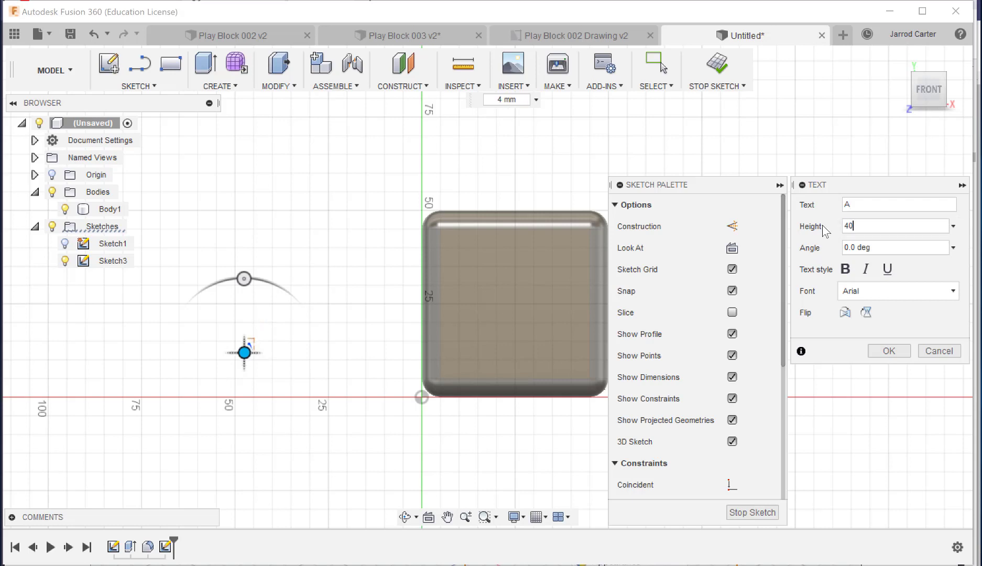
click(845, 270)
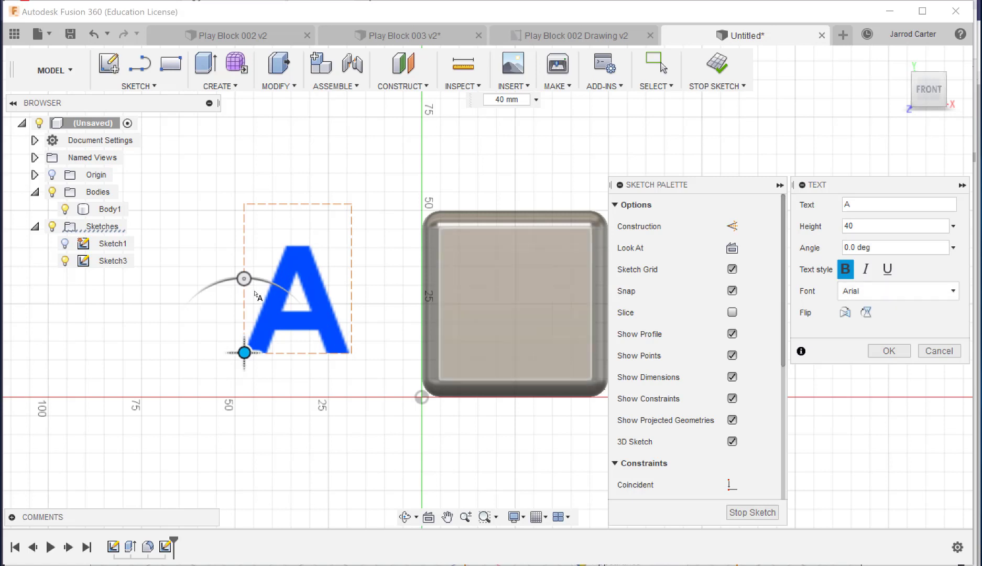
click(889, 351)
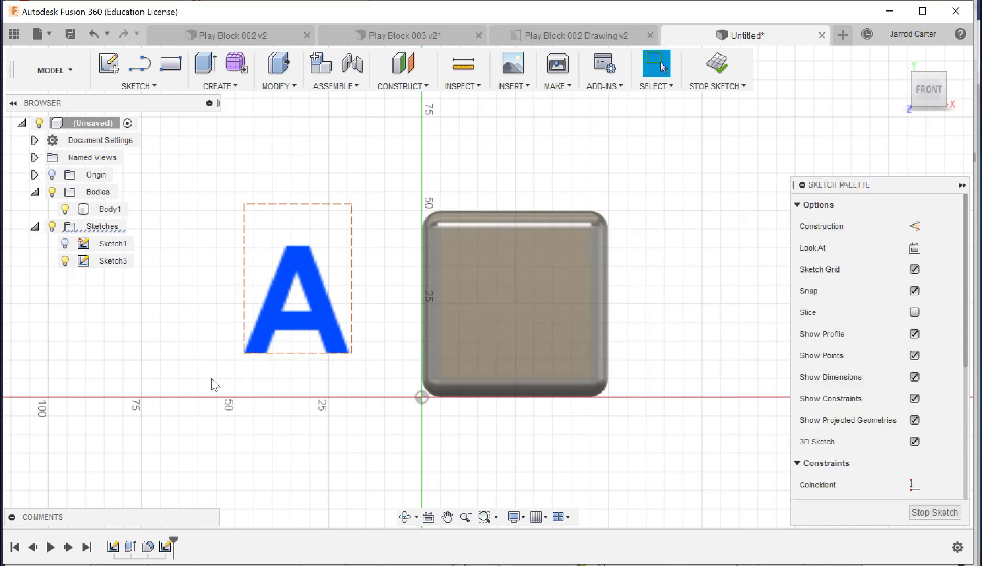
- Move the letter A onto the front face and dimension its lower left corner 12 mm from the cube's left edge
mouse_move(258, 342)
mouse_down()
mouse_move(490, 346)
mouse_move(476, 344)
mouse_up()
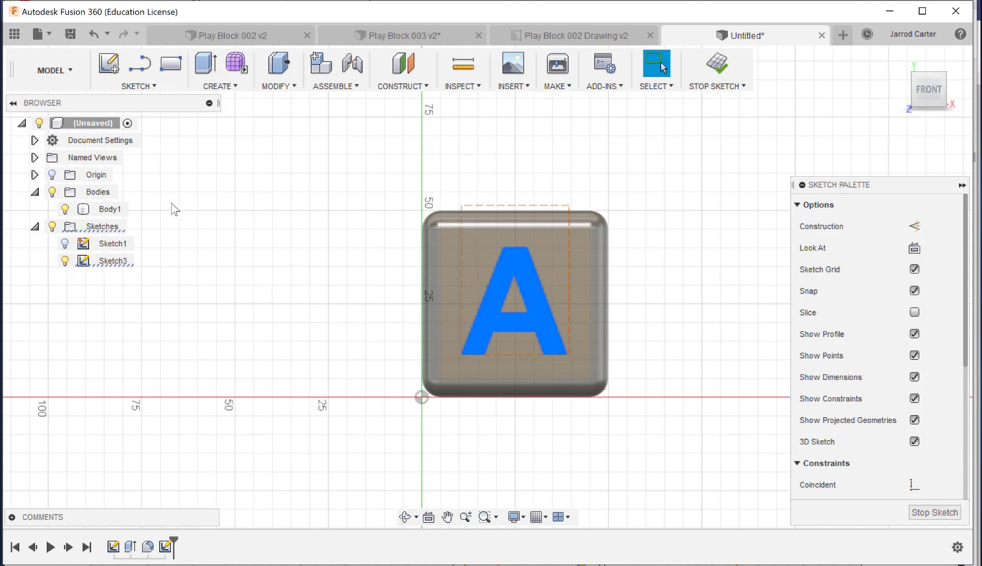
click(142, 86)
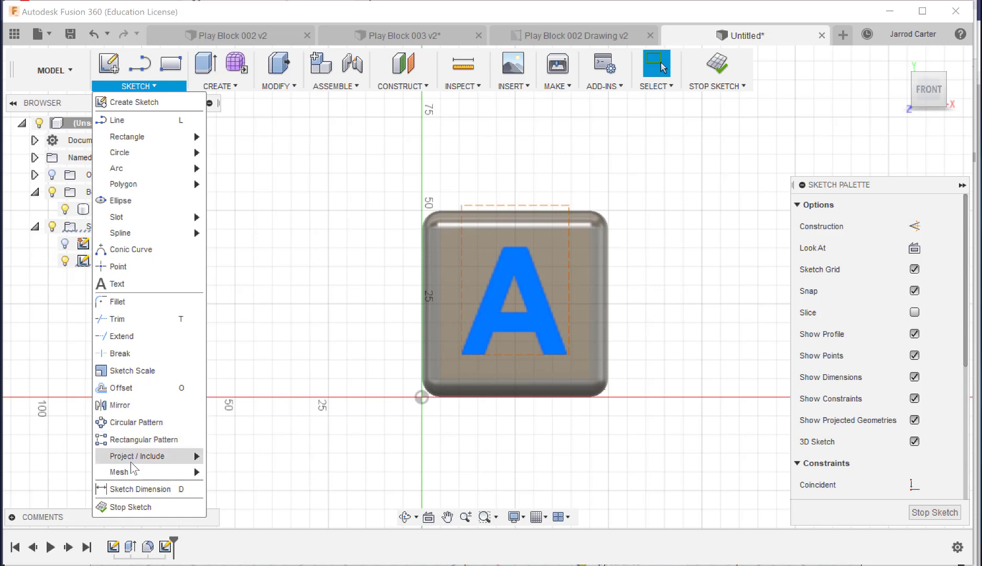
click(157, 491)
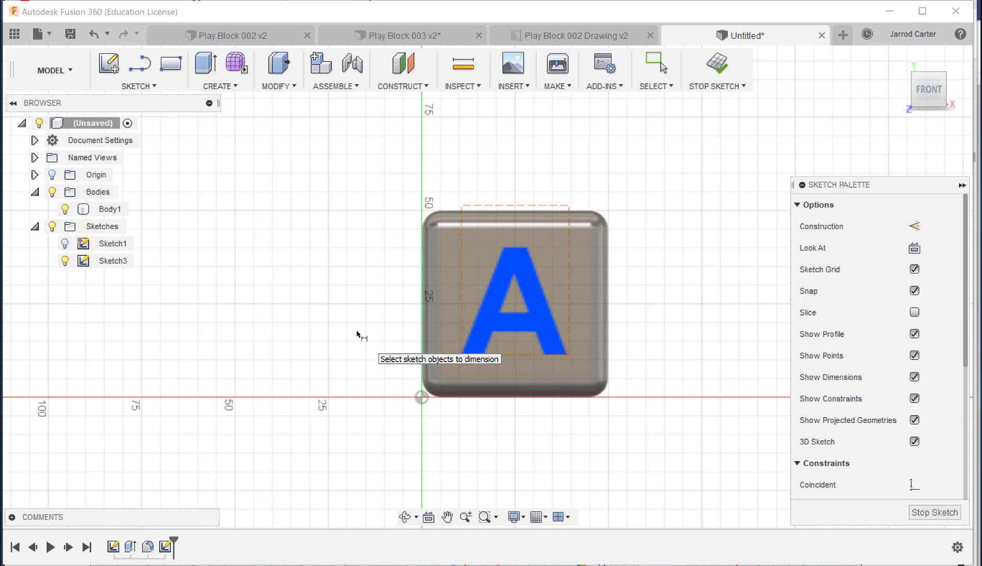
click(423, 282)
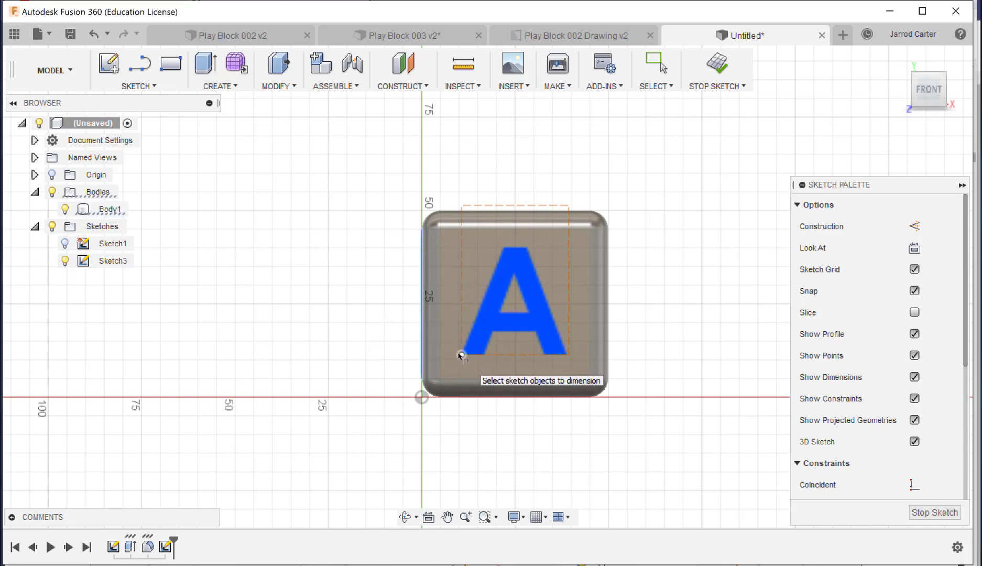
click(461, 355)
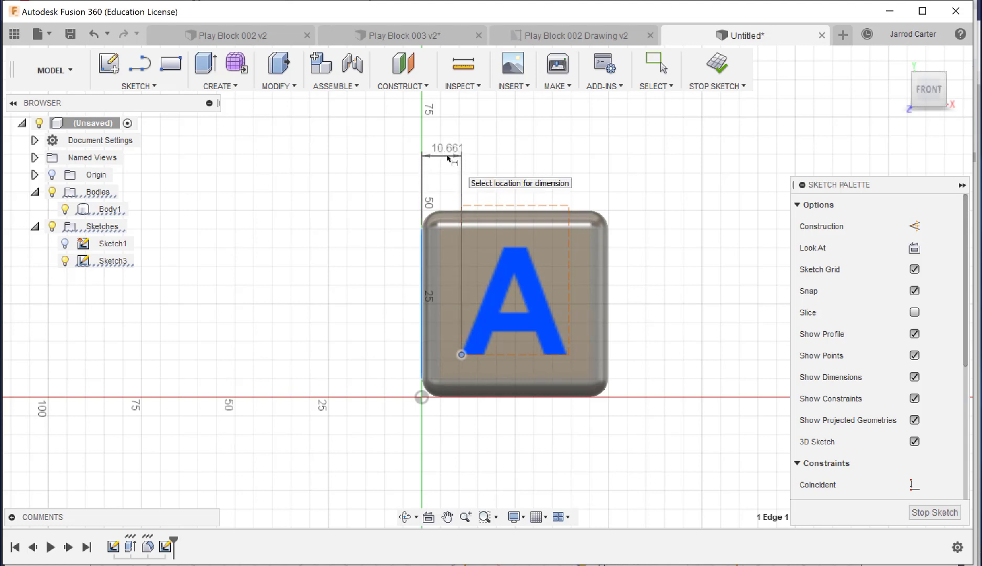
click(448, 157)
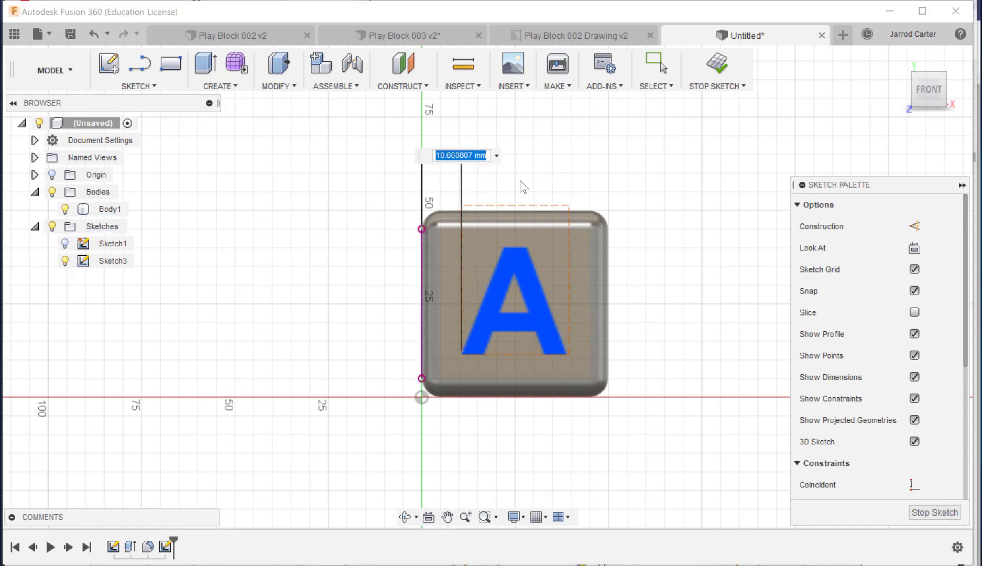
text(12)
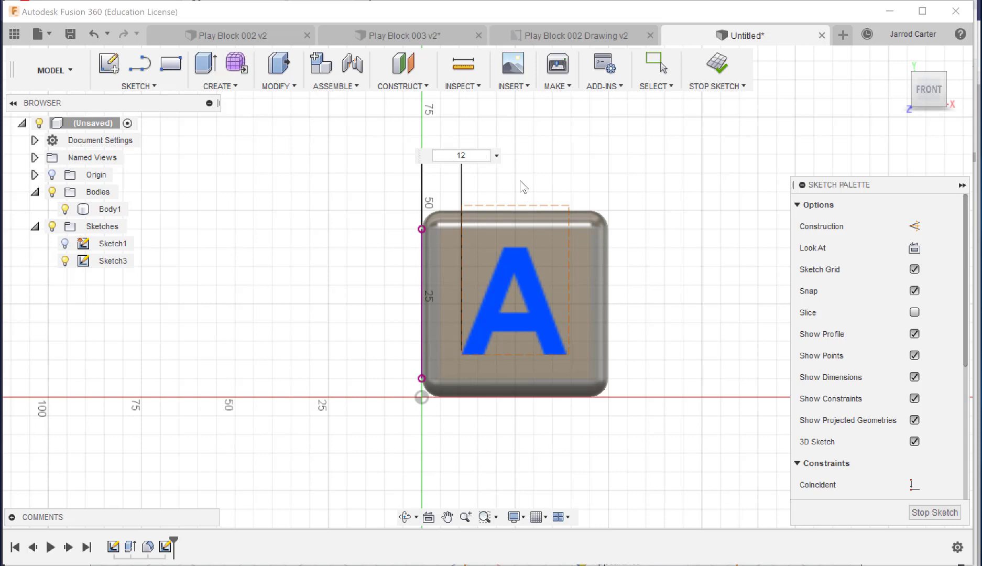
key(Return)
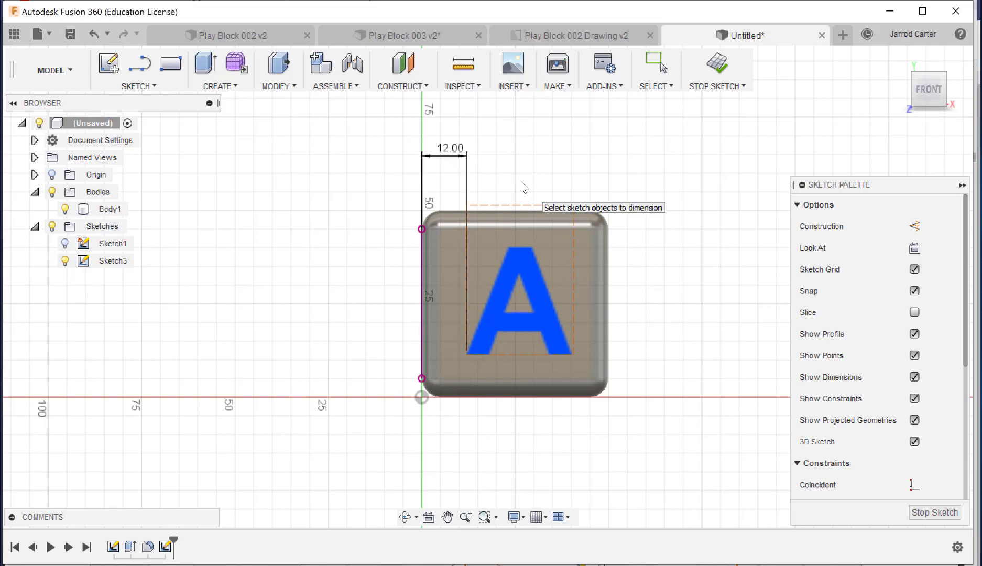
key(Escape)
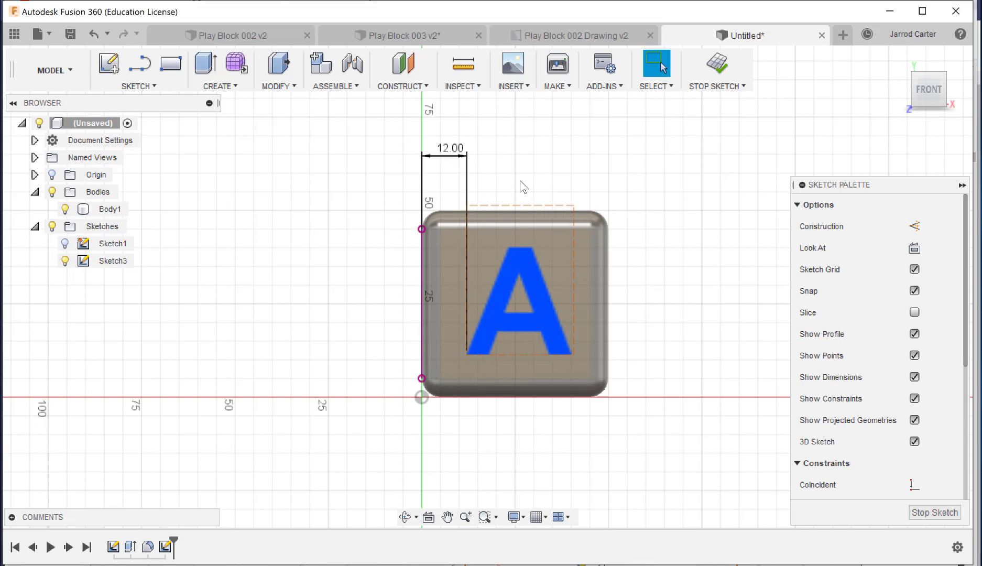
- Set the letter's distance from the cube's left edge to 11 mm
double_click(454, 150)
text(11)
key(Return)
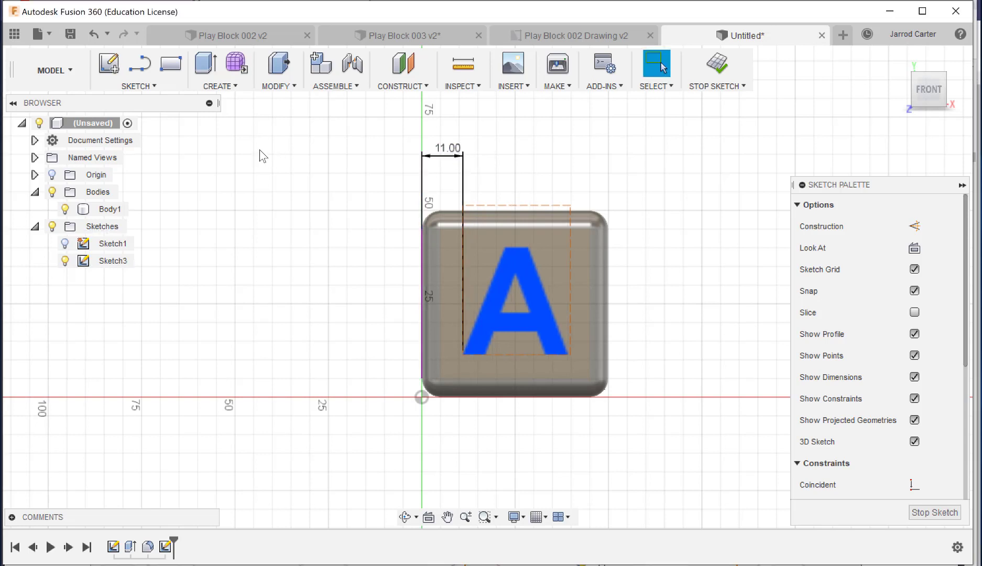
- Dimension the letter's lower left corner 10 mm above the cube's bottom edge
key(d)
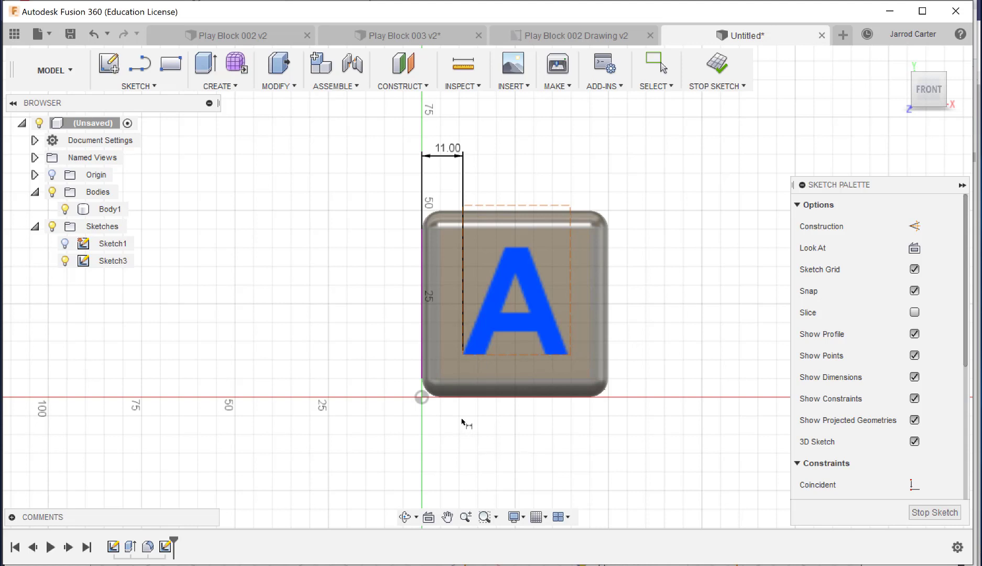
click(466, 399)
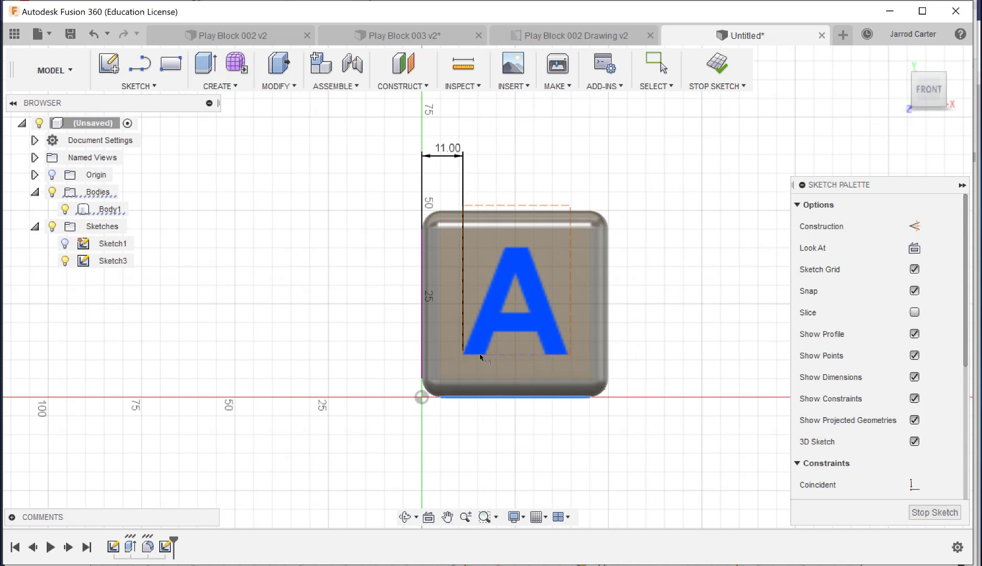
click(463, 355)
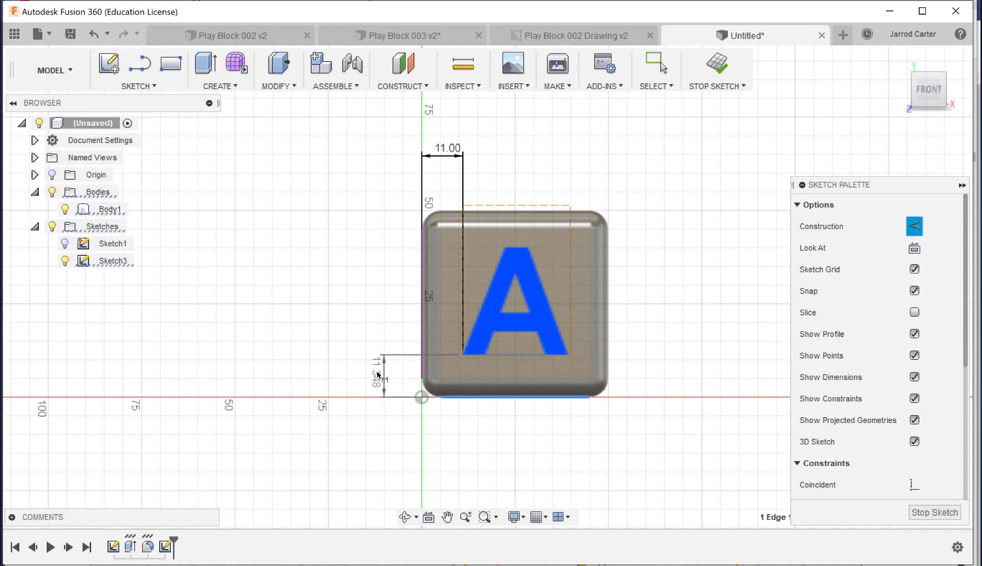
click(355, 373)
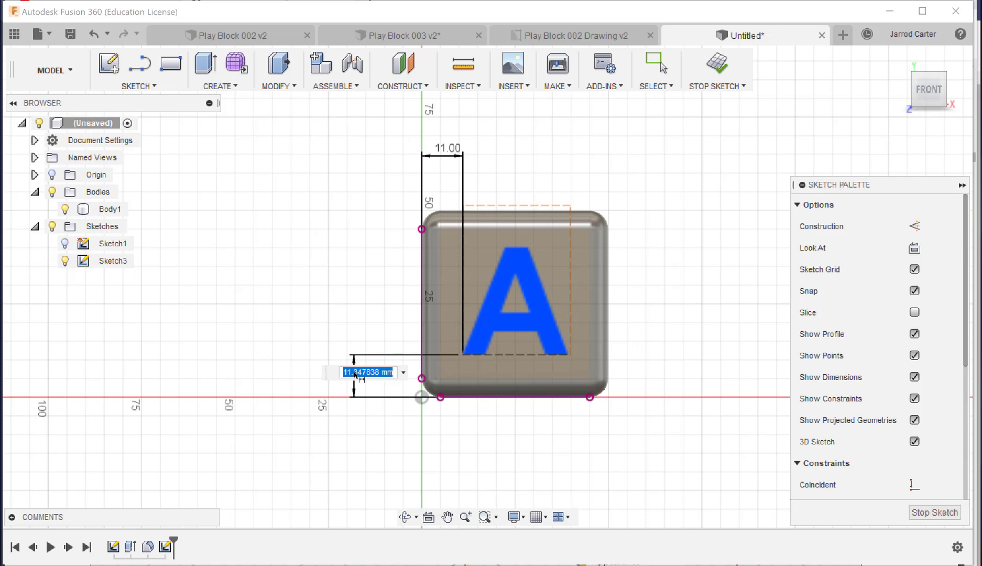
text(10)
key(Return)
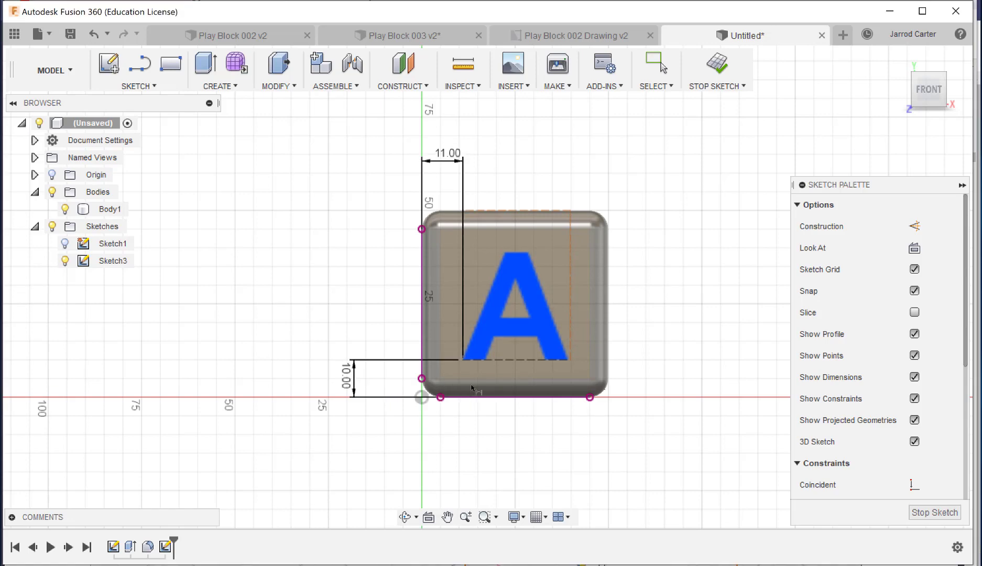
mouse_move(931, 98)
mouse_down()
mouse_move(918, 109)
mouse_move(915, 92)
mouse_up()
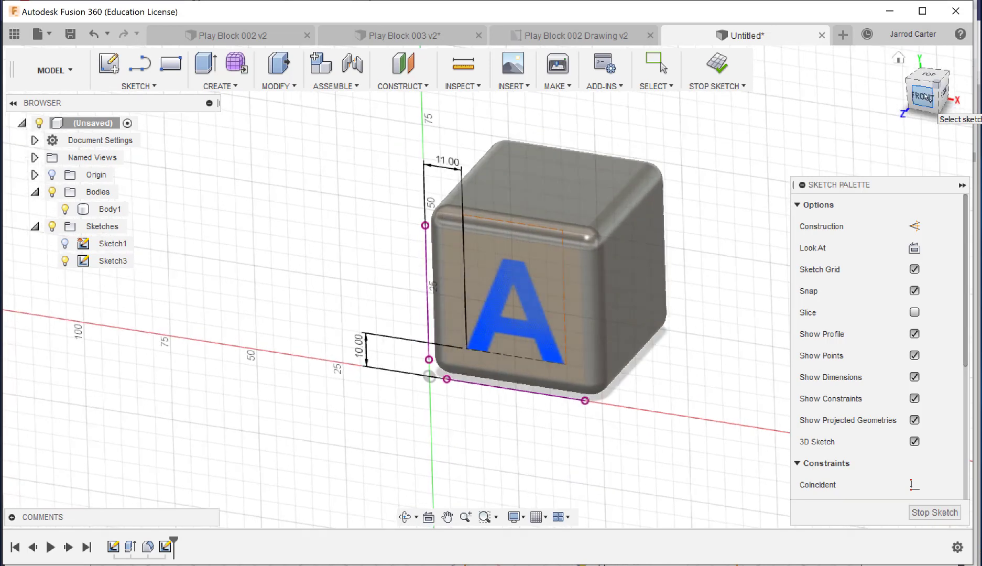
- Finish the sketch and extrude the letter A as a cut with a distance of -2.5 mm into the front face
click(926, 512)
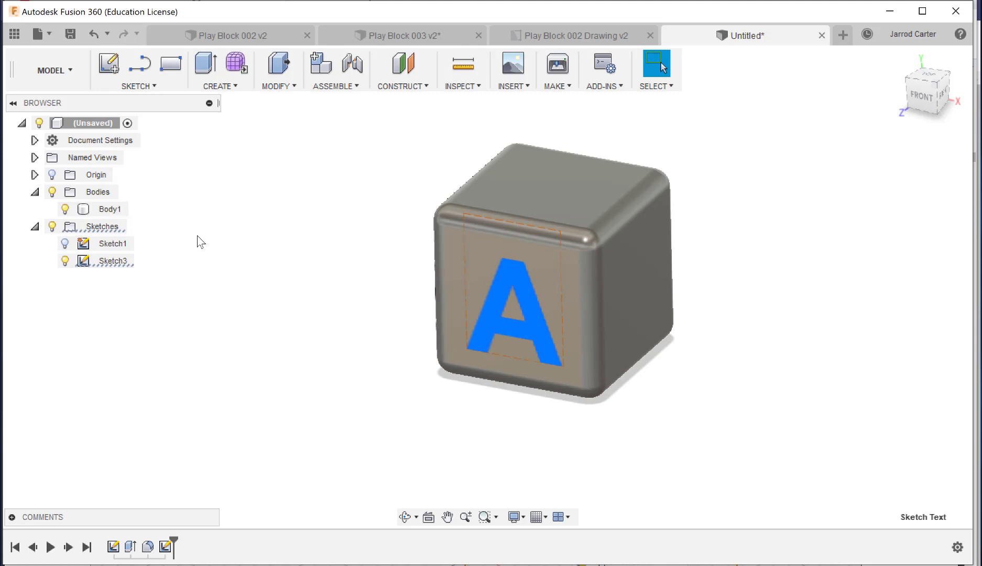
click(220, 86)
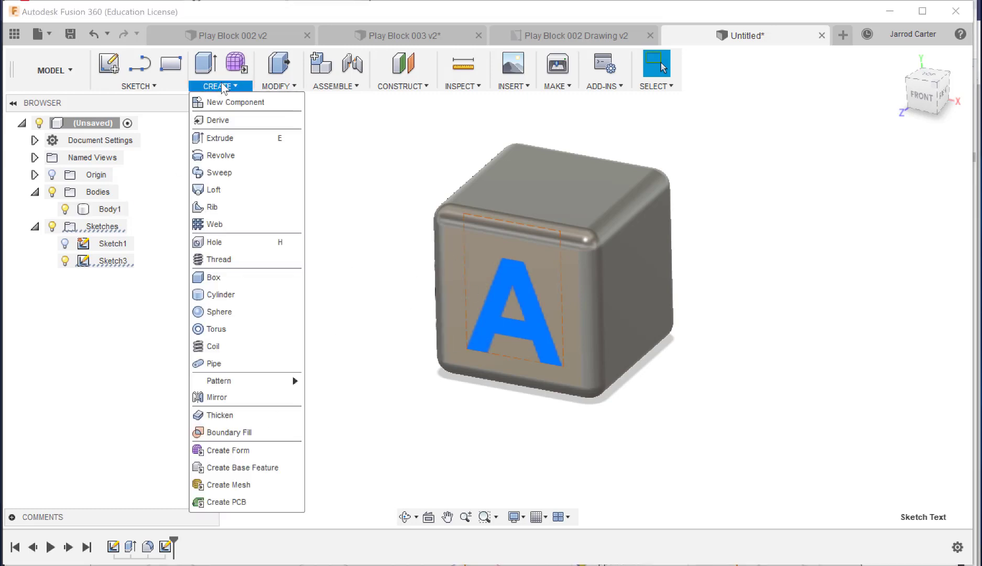
click(227, 138)
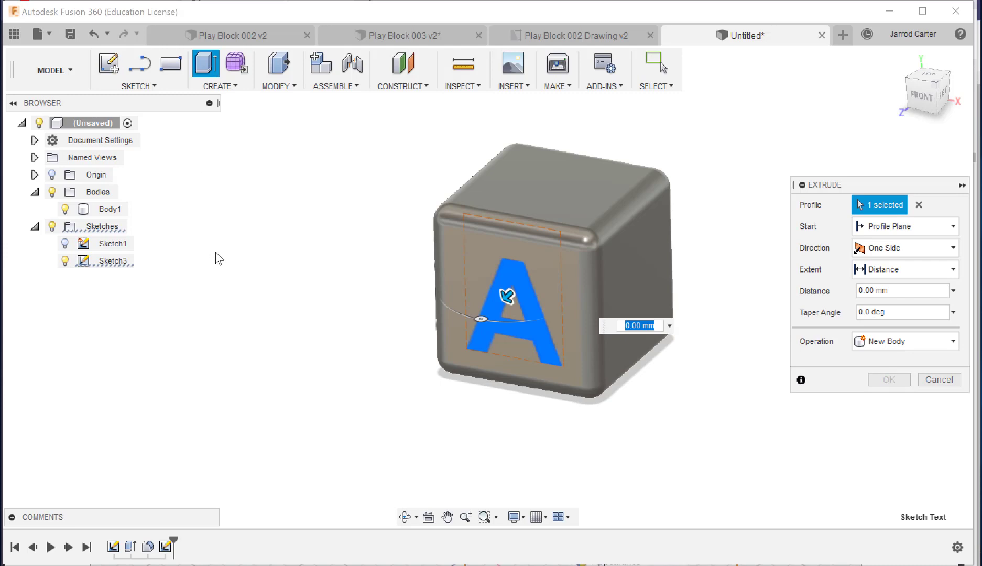
mouse_move(944, 96)
mouse_down()
mouse_move(903, 94)
mouse_move(883, 117)
mouse_up()
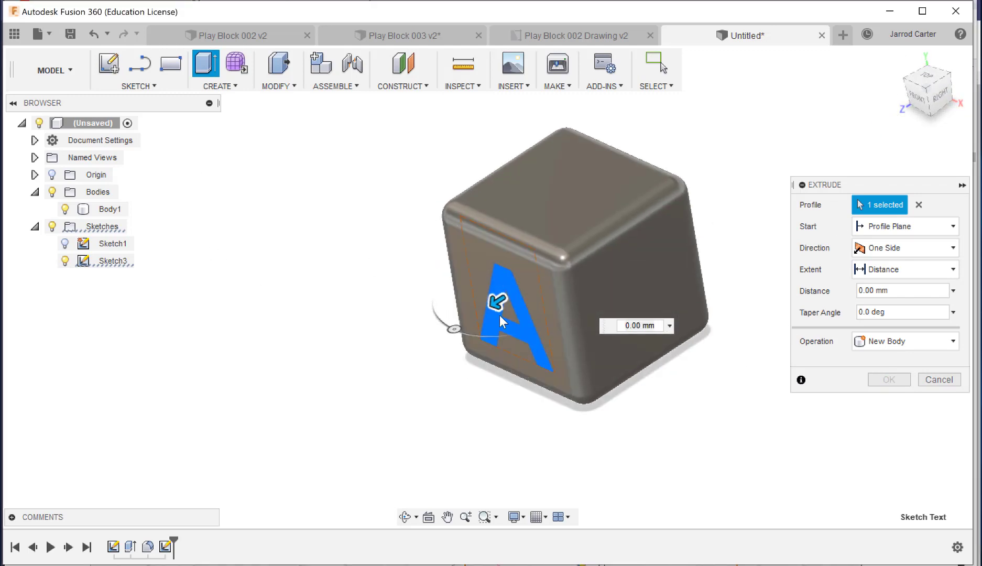
drag(496, 303, 425, 346)
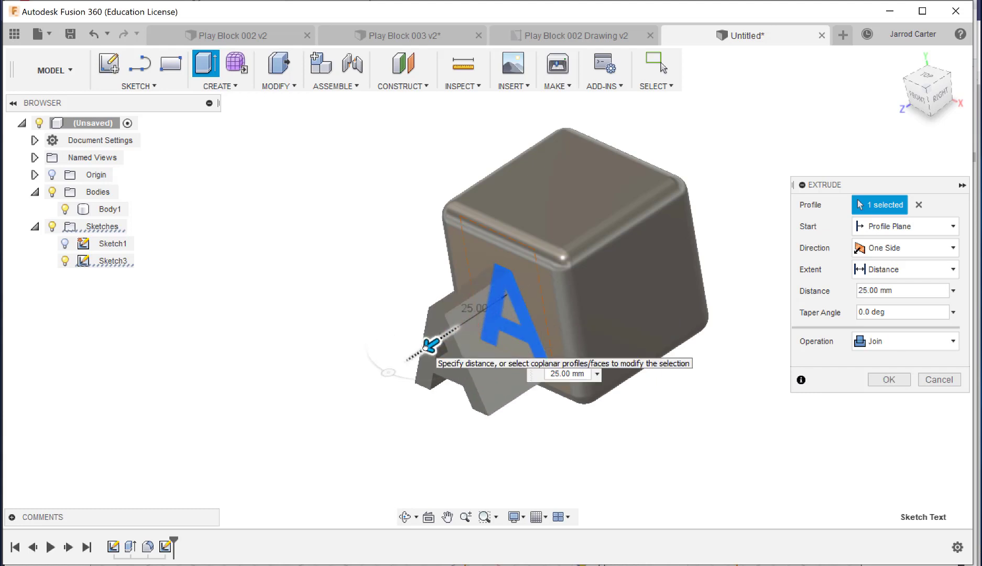
drag(425, 347, 425, 347)
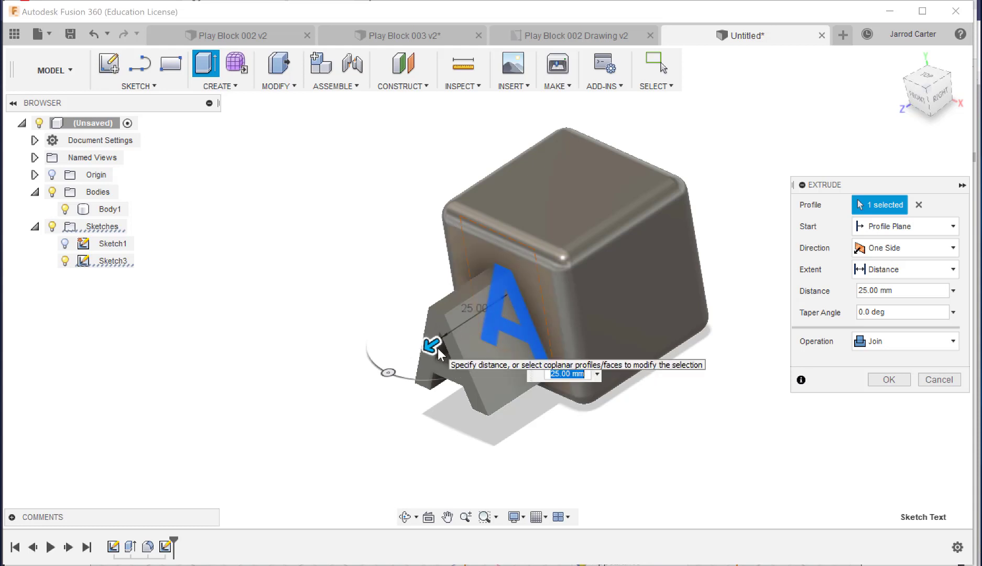
drag(438, 347, 527, 287)
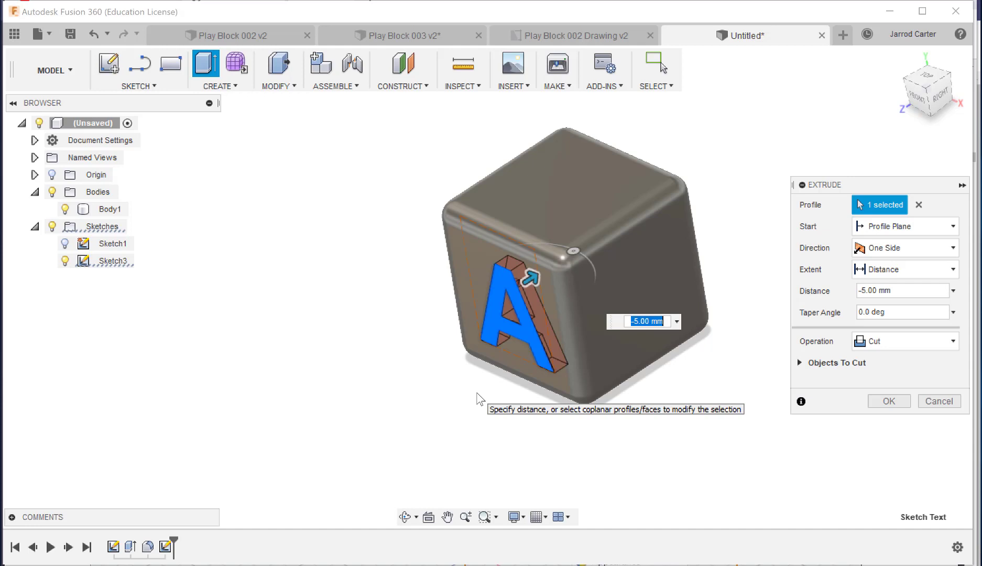
text(-2.5)
key(Return)
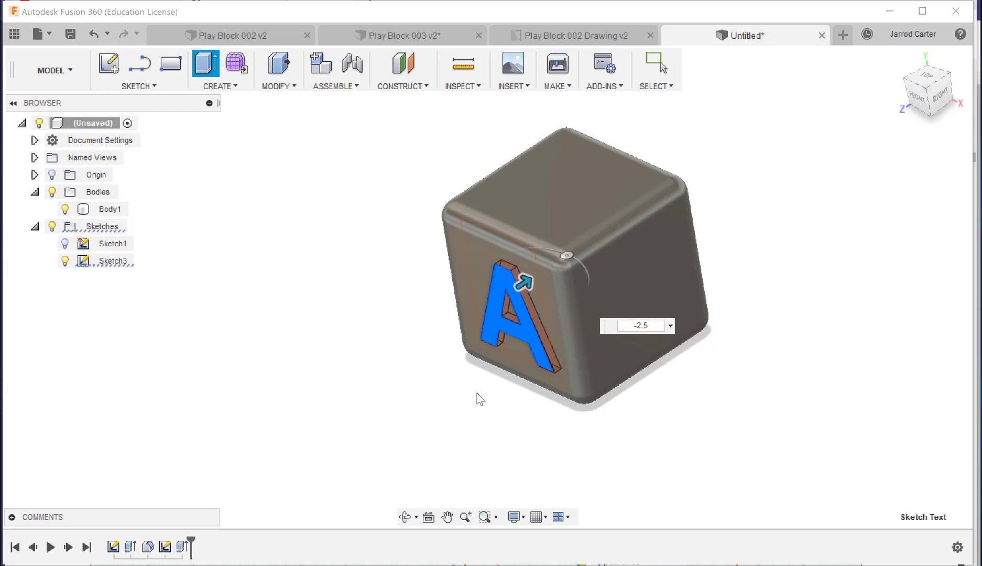
- Inspect the engraved A, B and C faces and look at the coloured example block in the Play Block 003 design
click(918, 97)
mouse_move(933, 88)
mouse_down()
mouse_move(936, 69)
mouse_move(932, 98)
mouse_move(929, 79)
mouse_move(931, 89)
mouse_move(906, 103)
mouse_up()
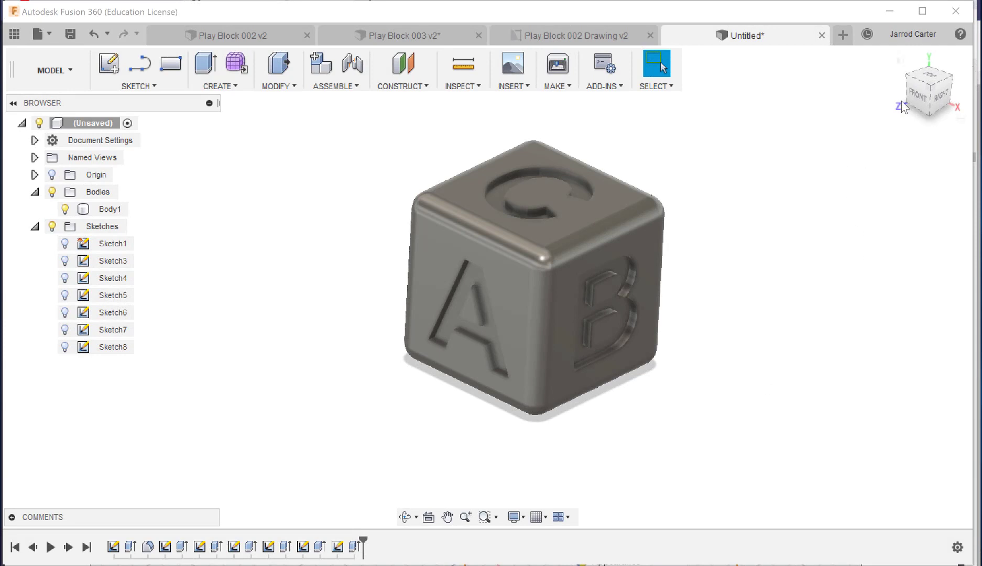
mouse_move(928, 89)
mouse_down()
mouse_move(854, 101)
mouse_move(926, 90)
mouse_move(921, 78)
mouse_move(933, 74)
mouse_move(927, 84)
mouse_up()
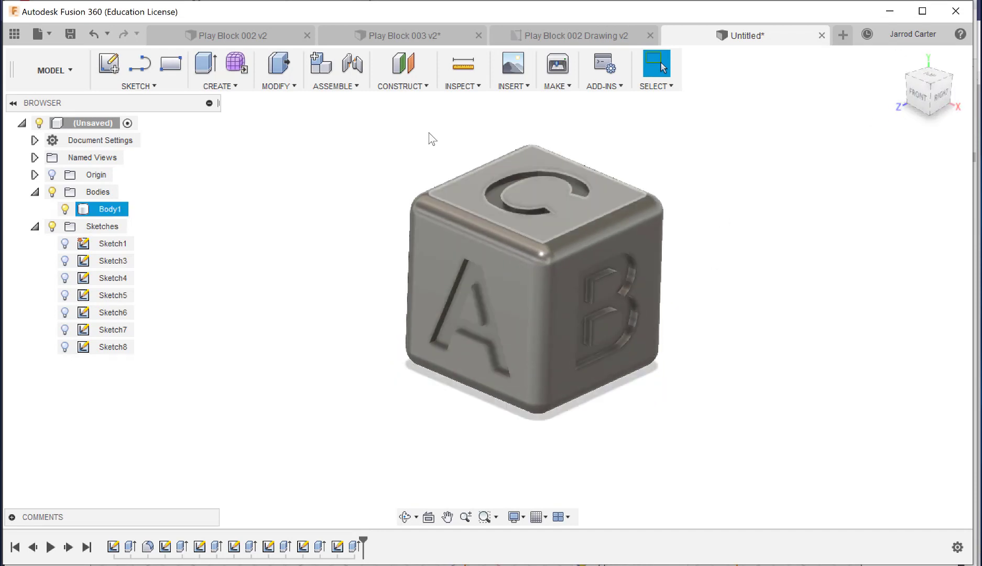
click(384, 37)
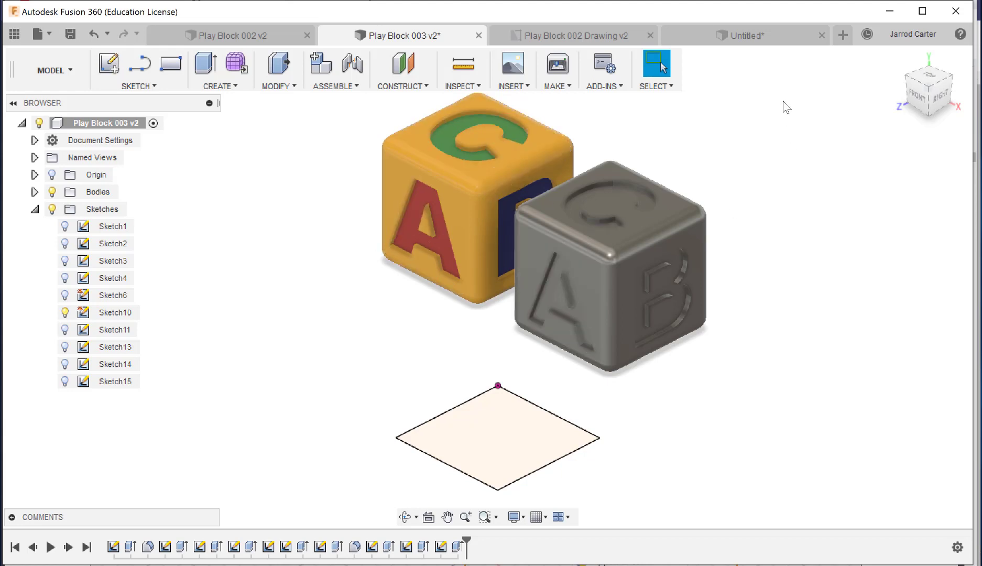
click(748, 39)
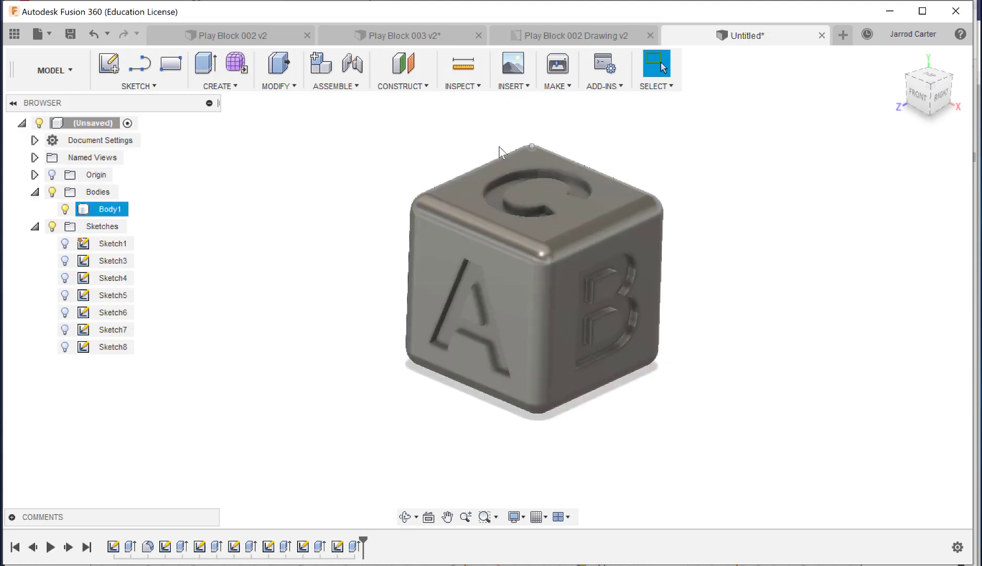
- Start the Appearance command with bodies as the target and browse the library's glossy enamel paints
click(284, 91)
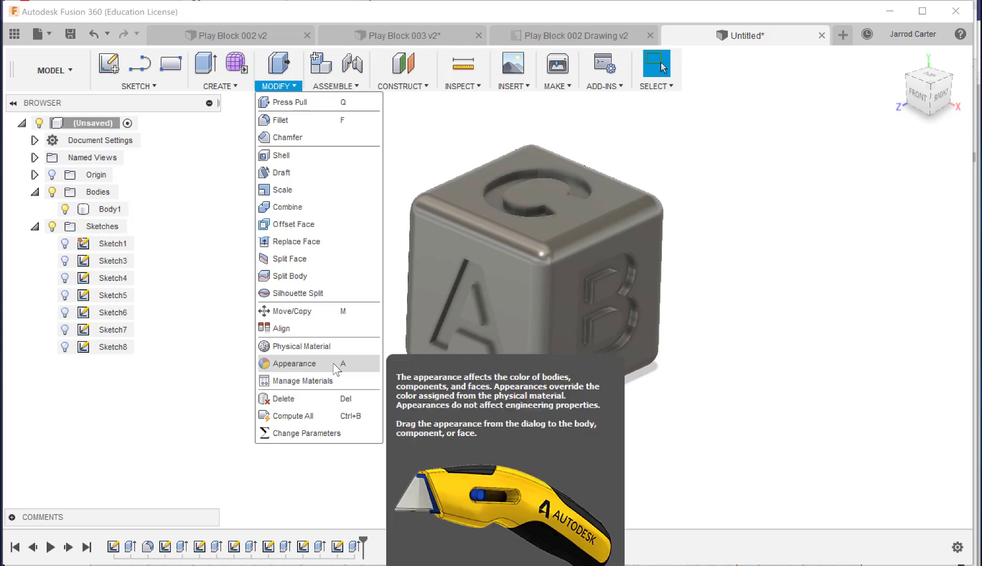
click(325, 365)
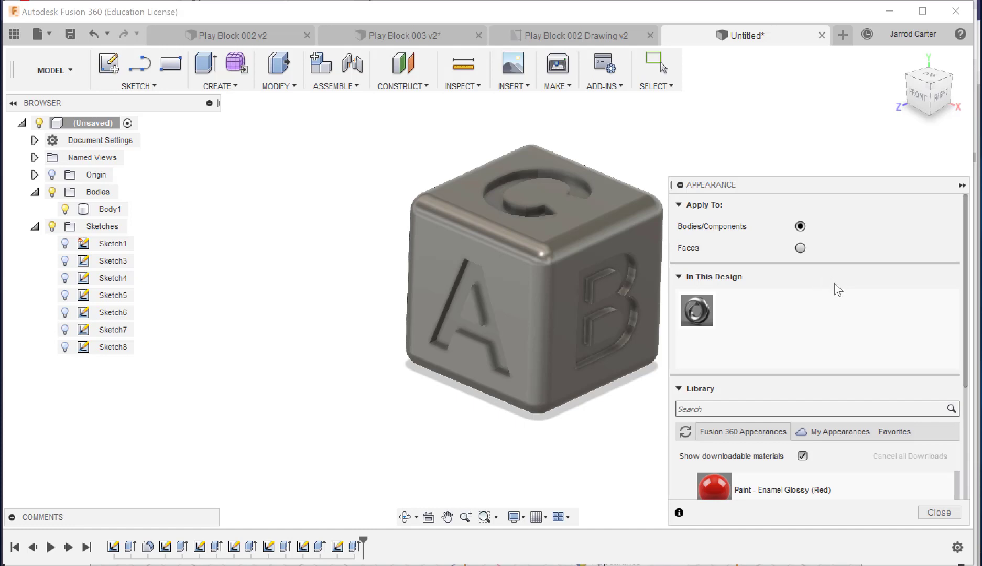
scroll(823, 377, down, 3)
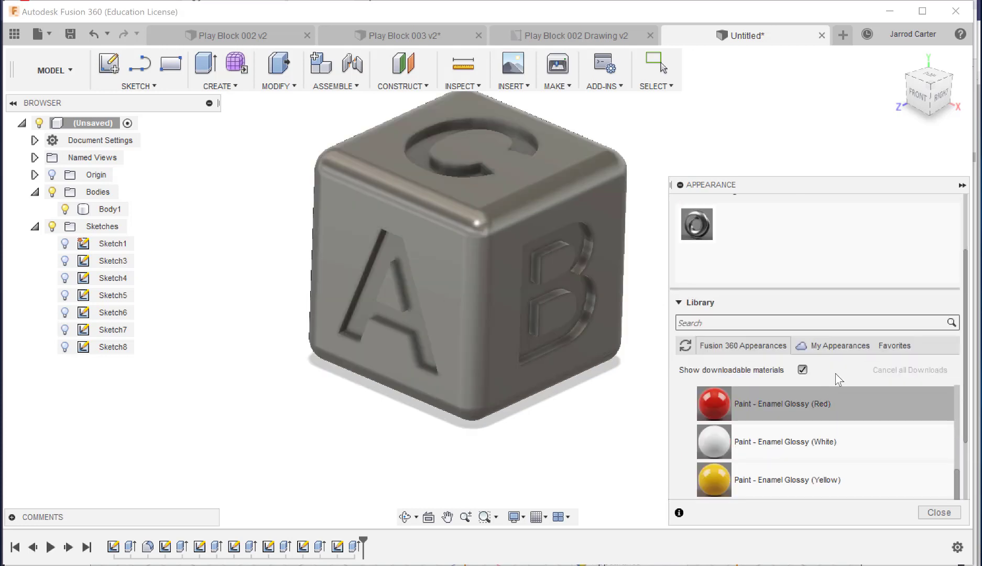
scroll(855, 406, up, 5)
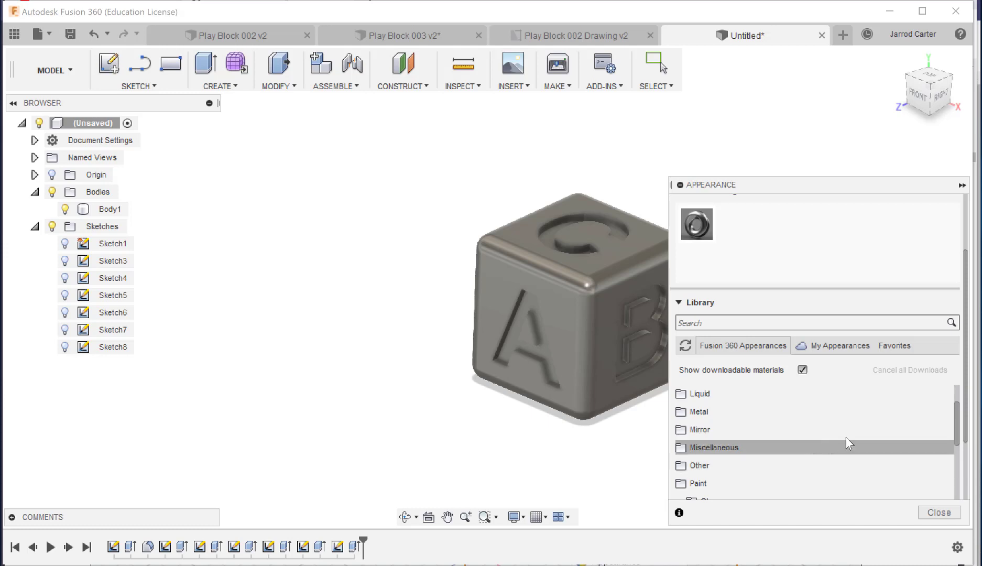
drag(959, 423, 957, 443)
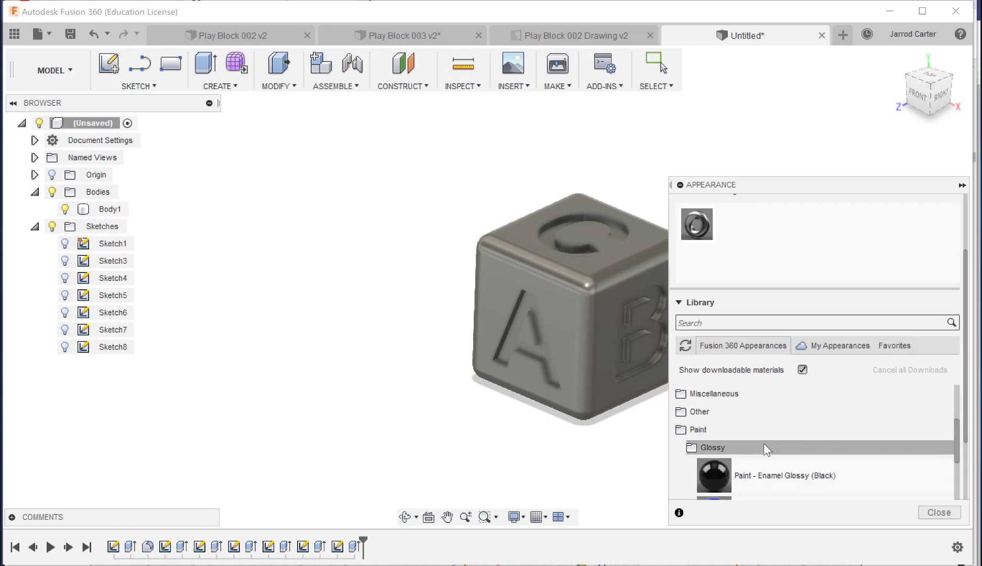
drag(958, 440, 947, 496)
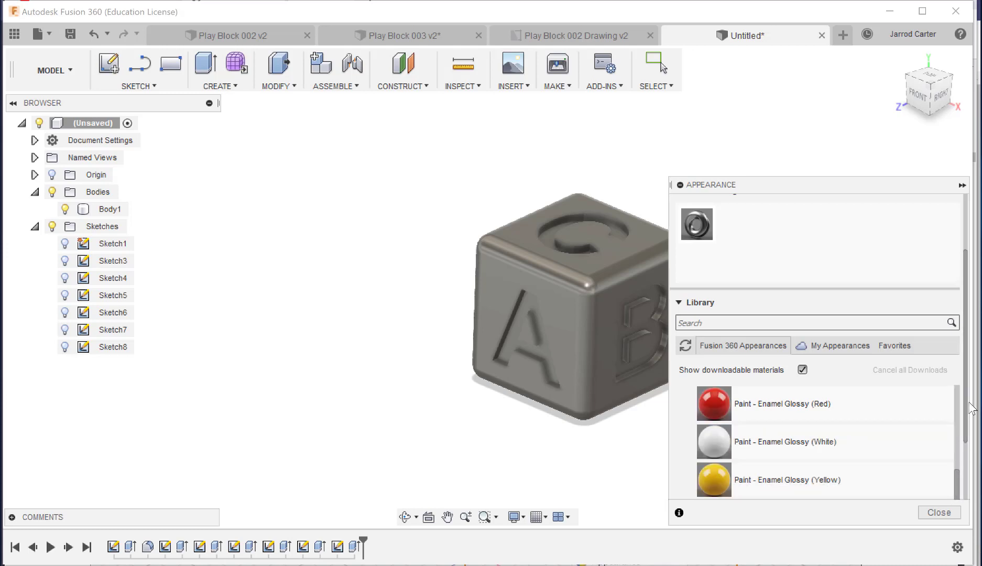
drag(964, 402, 960, 333)
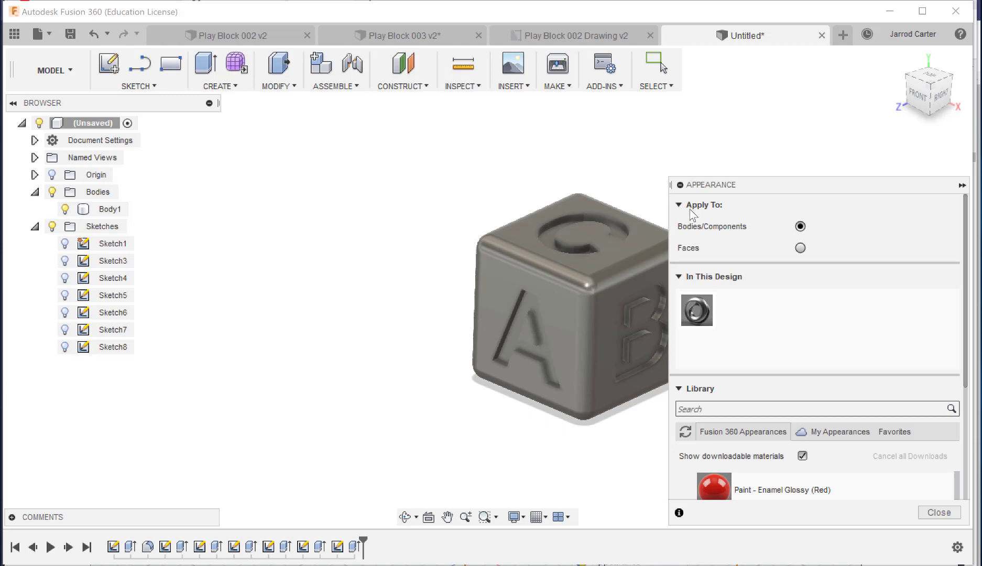
click(625, 231)
click(569, 308)
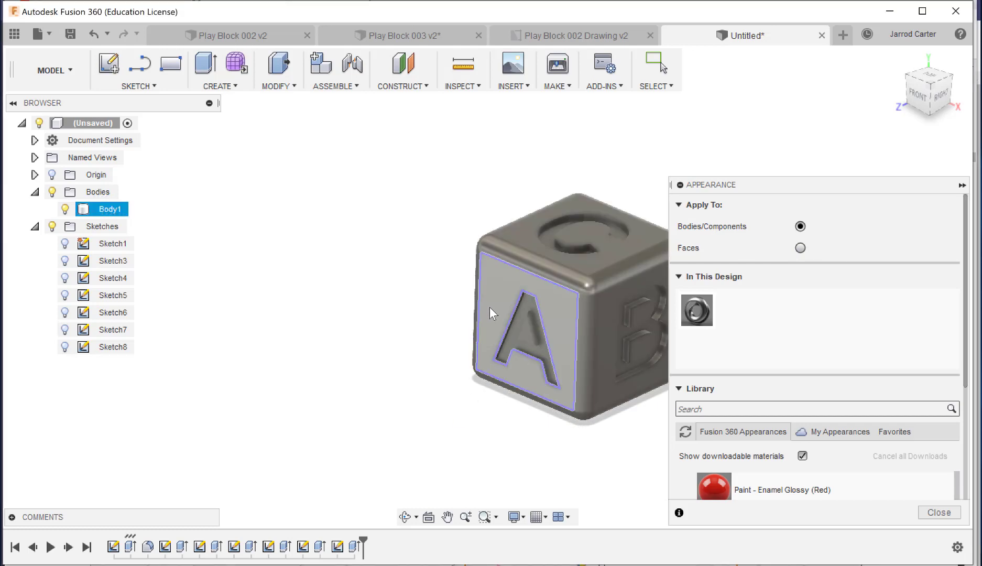
click(439, 312)
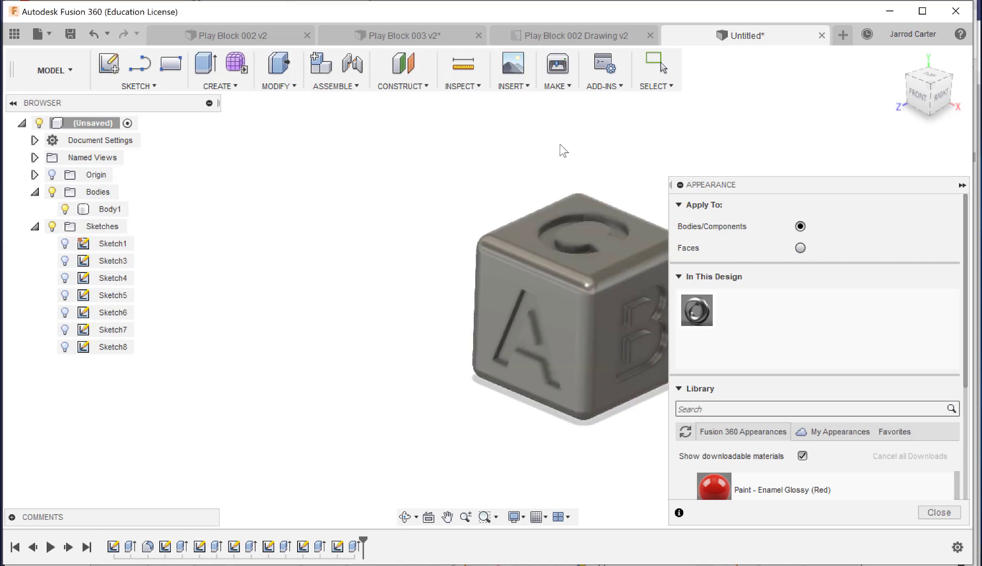
click(626, 341)
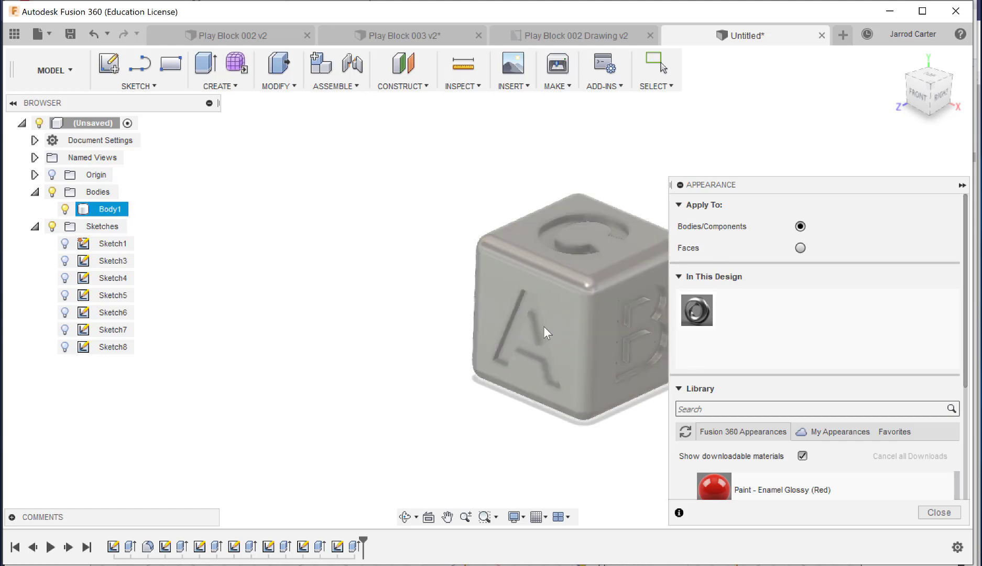
click(408, 329)
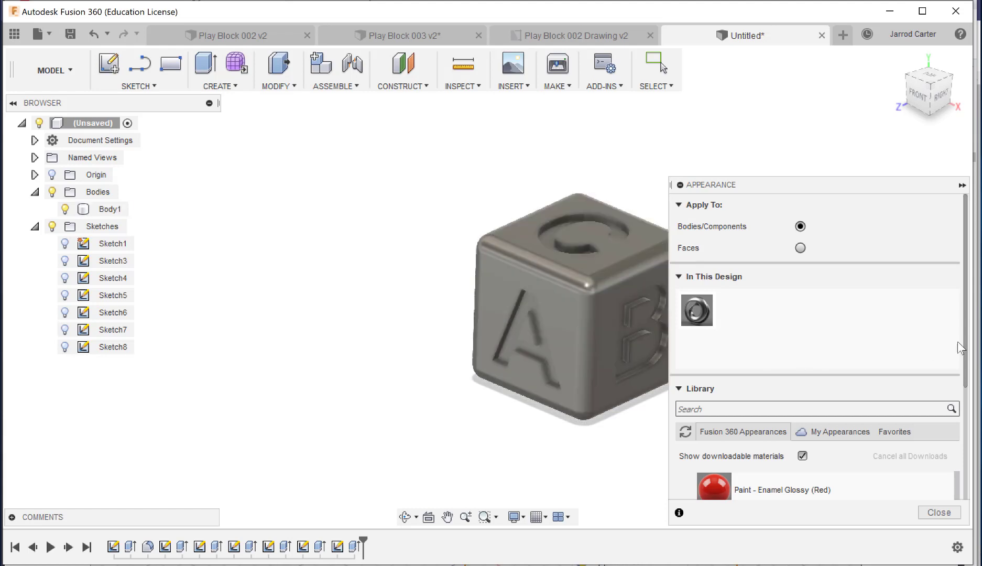
- Apply Paint - Enamel Glossy (Yellow) to the whole block body
drag(966, 368, 961, 487)
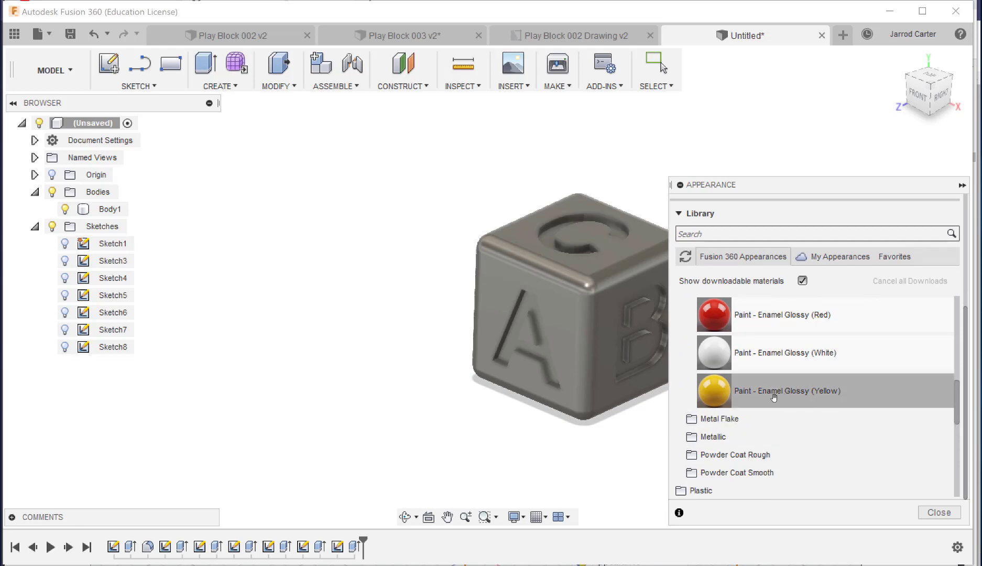
drag(774, 397, 579, 328)
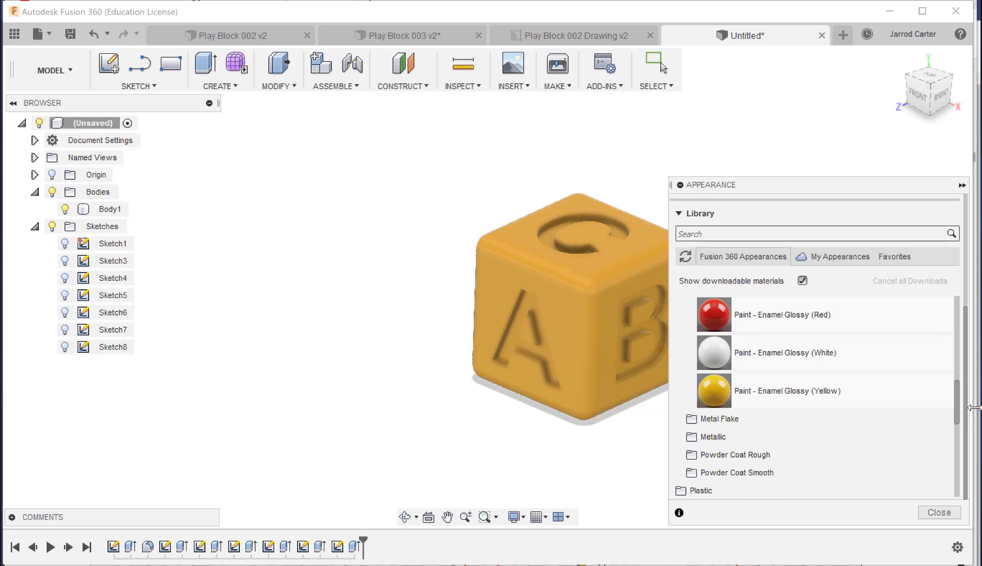
- Switch the appearance target to faces and apply Paint - Enamel Glossy (Green) to the recessed face of the letter A
scroll(866, 350, up, 10)
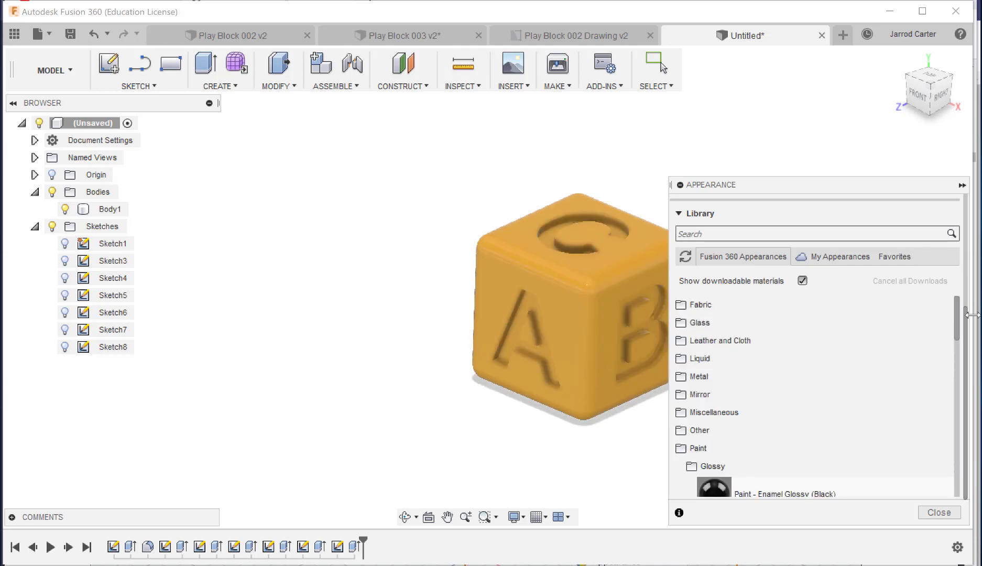
drag(964, 312, 965, 205)
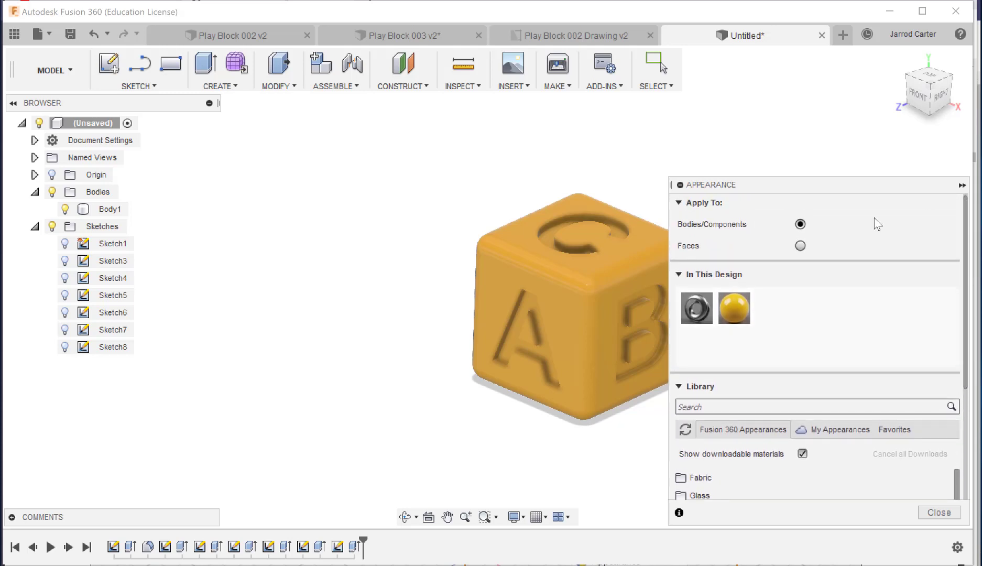
click(801, 245)
scroll(877, 331, down, 10)
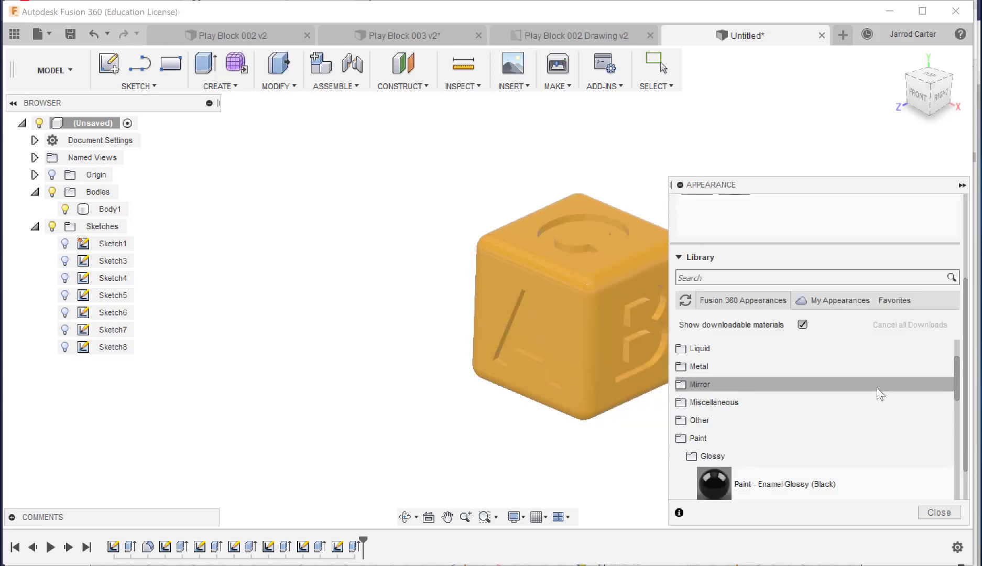
scroll(818, 401, down, 5)
scroll(847, 400, up, 3)
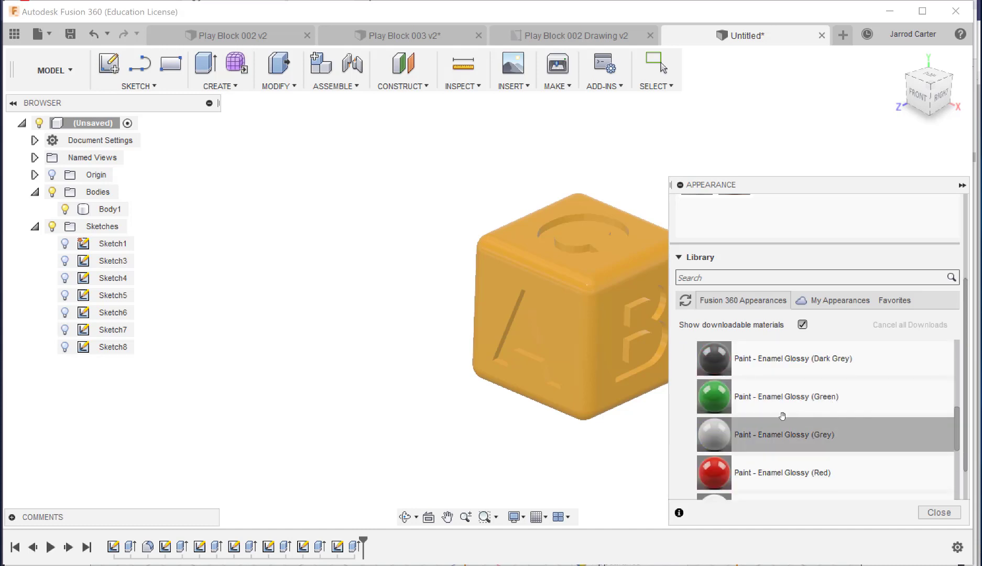
drag(727, 401, 547, 352)
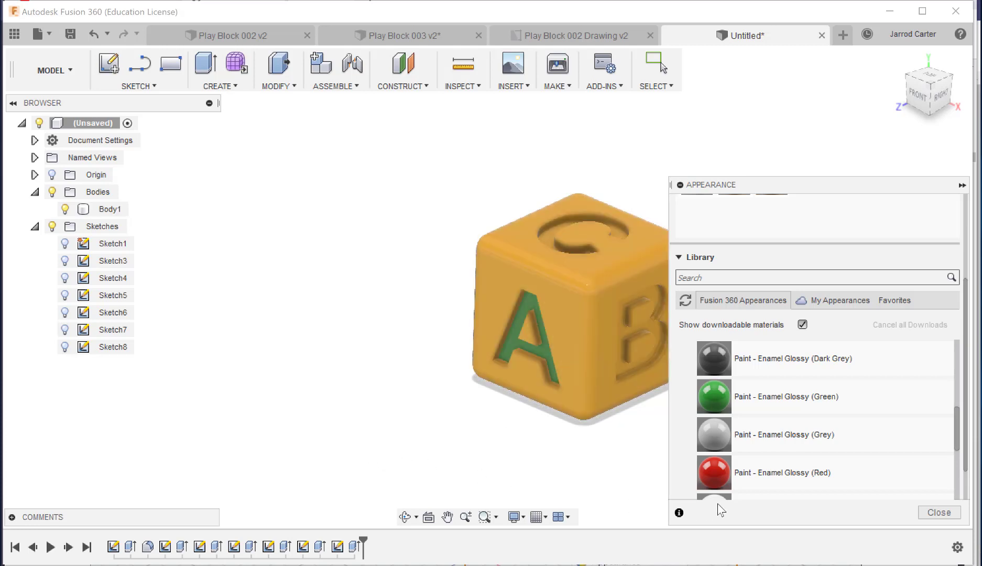
- Apply Paint - Enamel Glossy (Red) to the recessed face of the letter C and Paint - Enamel Glossy (Blue) to that of the letter B
drag(787, 482, 547, 238)
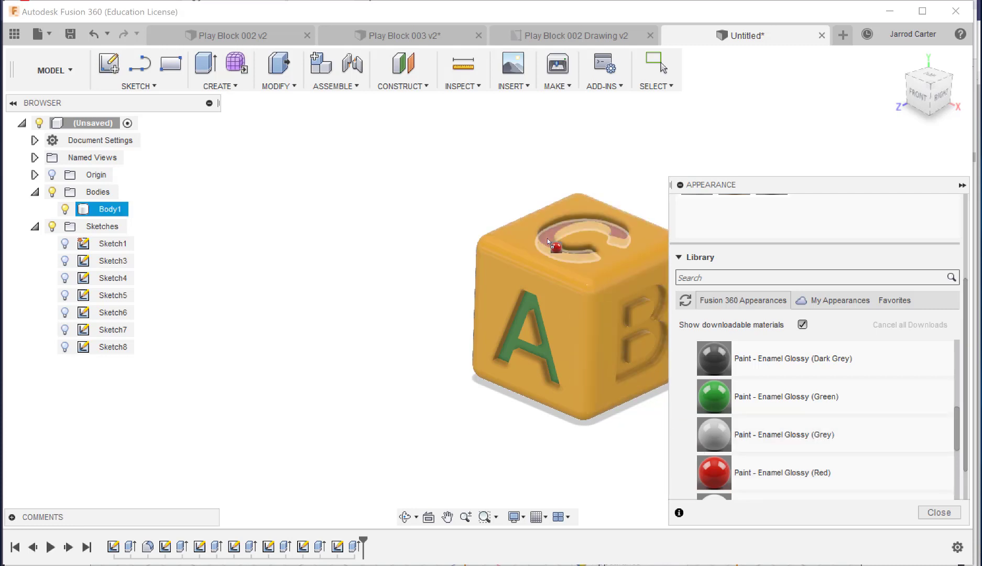
mouse_move(953, 99)
mouse_down()
mouse_move(930, 92)
mouse_move(944, 96)
mouse_up()
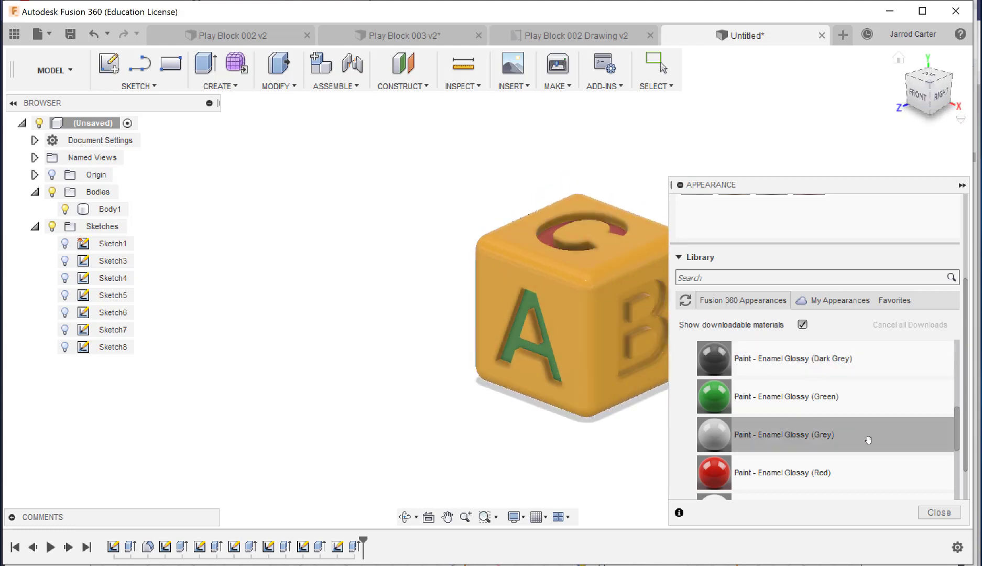
scroll(876, 433, down, 3)
scroll(879, 431, up, 5)
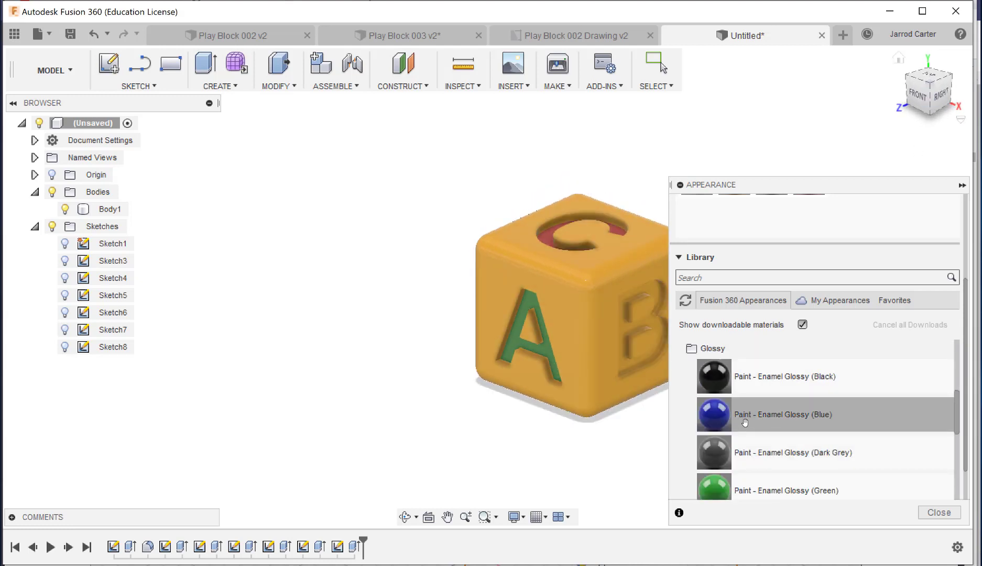
drag(722, 419, 642, 370)
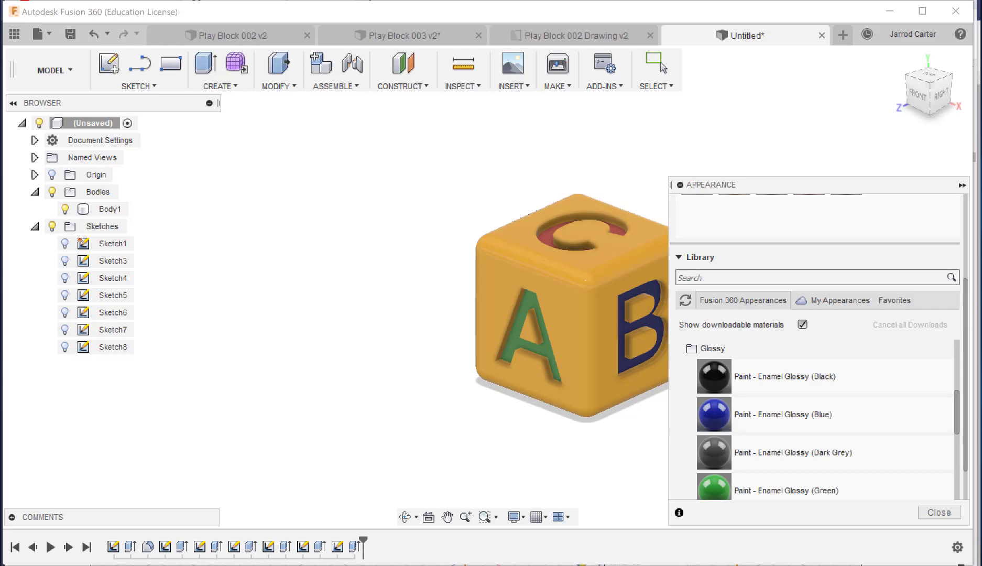
drag(964, 283, 961, 200)
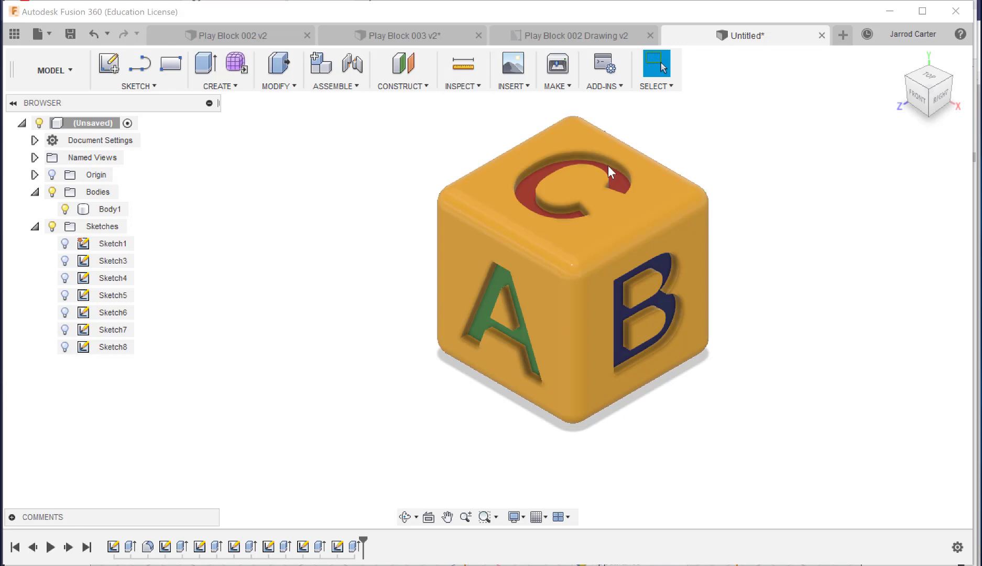
- Save the finished block design as Block001 in the Flash Drive location
click(49, 34)
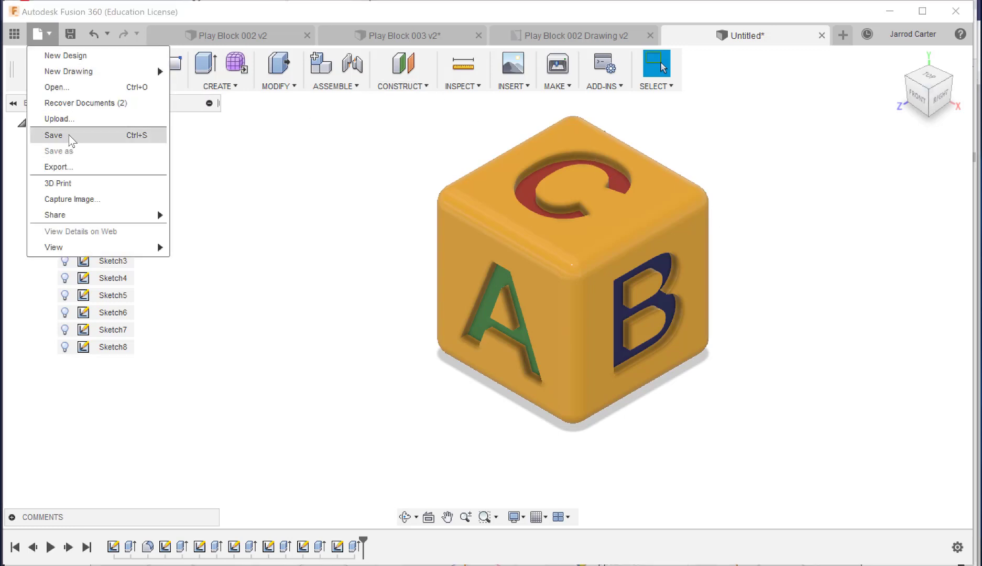
click(54, 135)
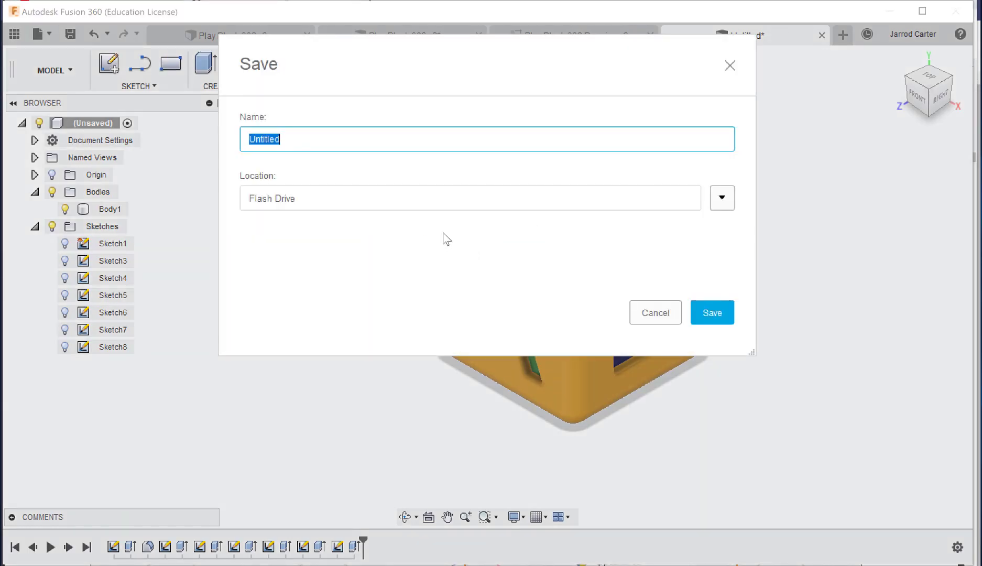
text(b)
click(722, 313)
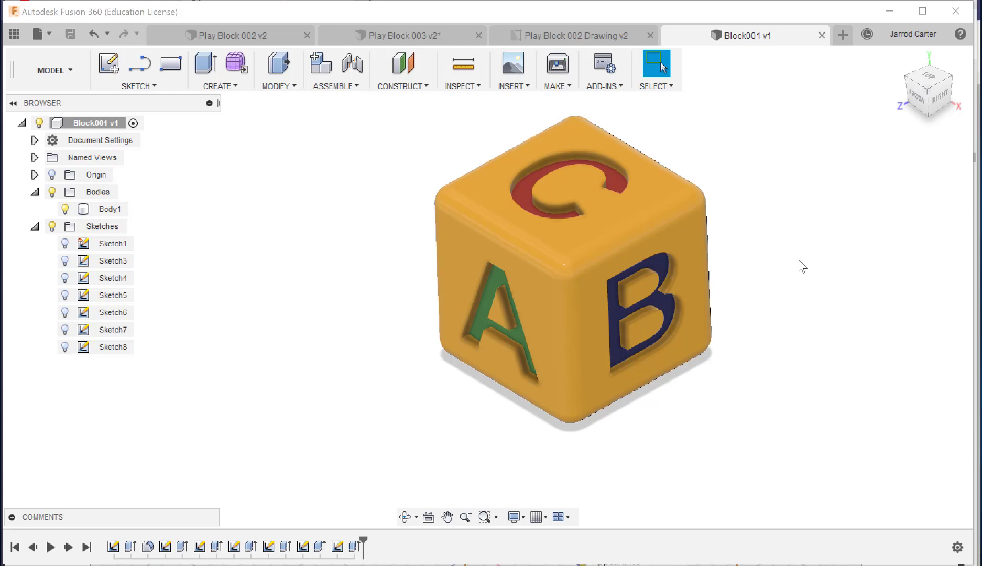
- Create a new ISO drawing in mm on an A3 sheet from the full Block001 design and set the base view's style to visible edges only
click(573, 36)
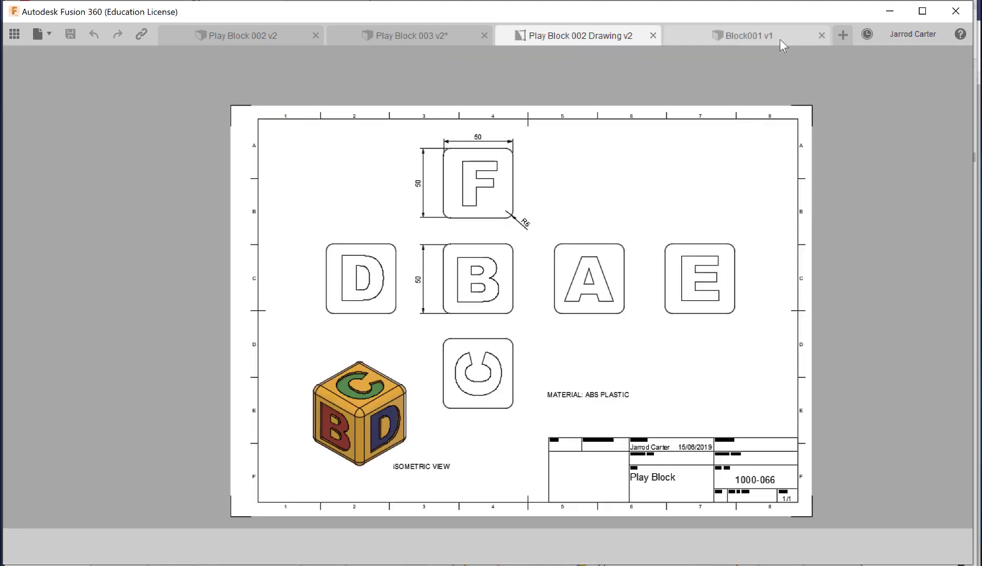
click(780, 39)
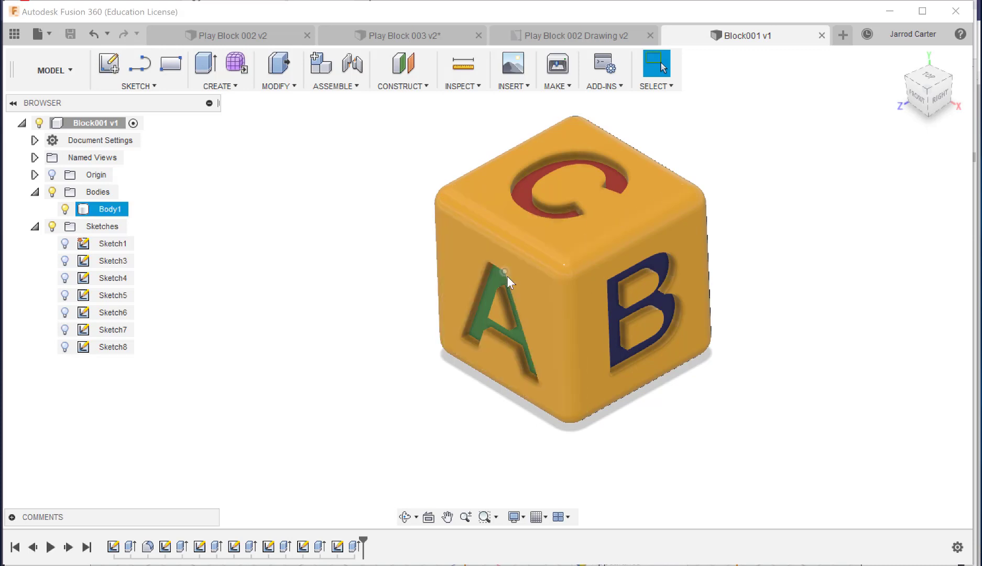
click(49, 35)
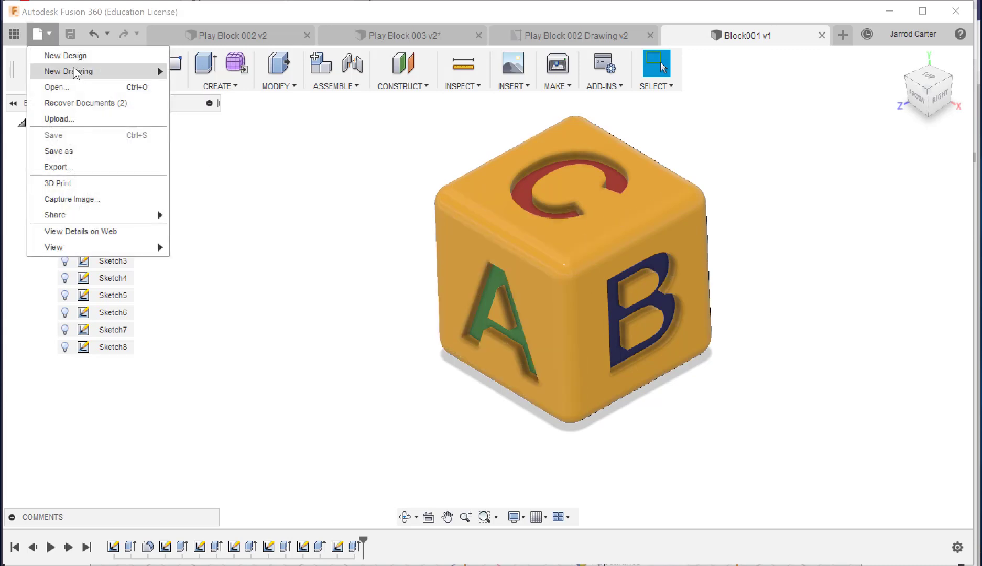
mouse_move(76, 73)
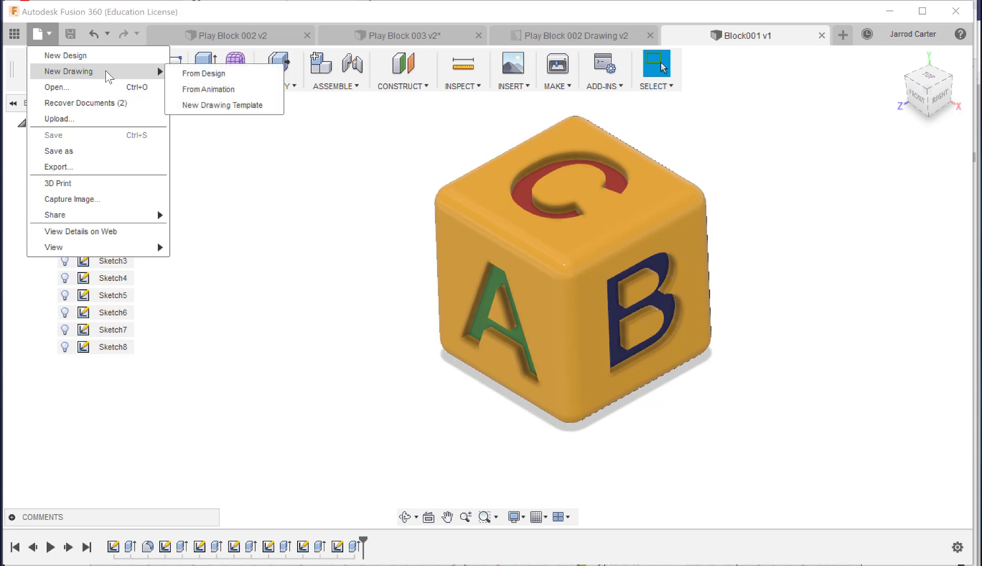
click(251, 75)
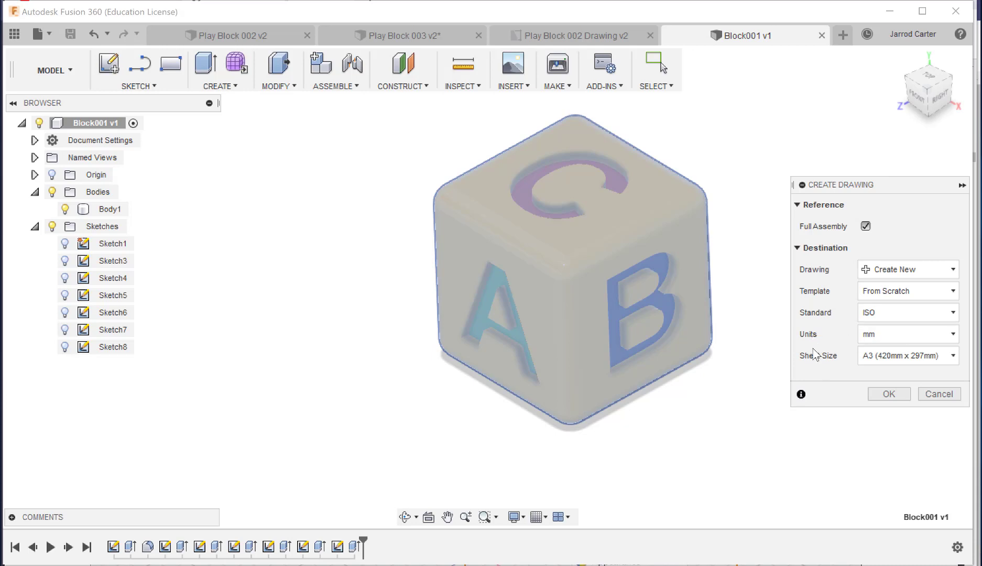
click(890, 396)
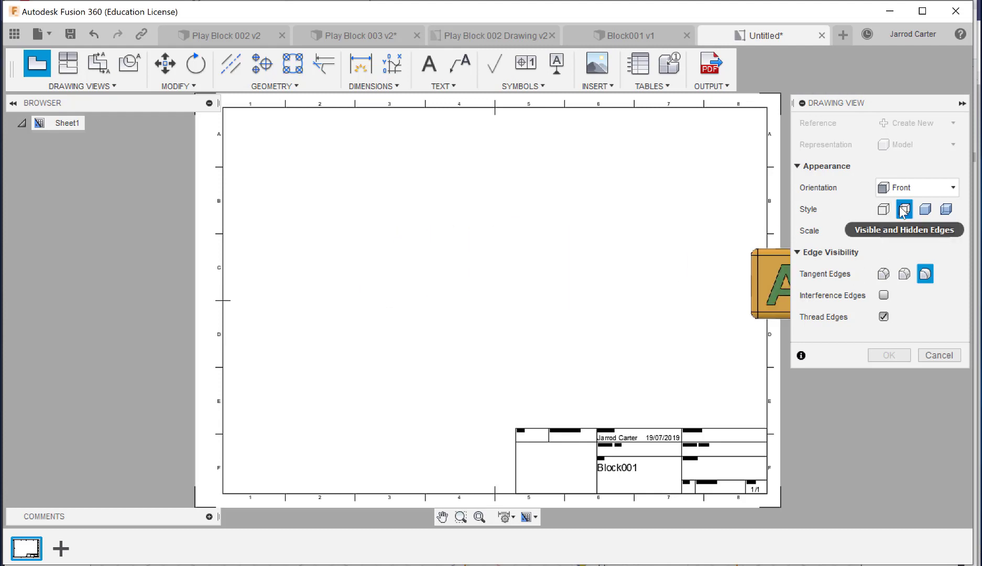
click(883, 209)
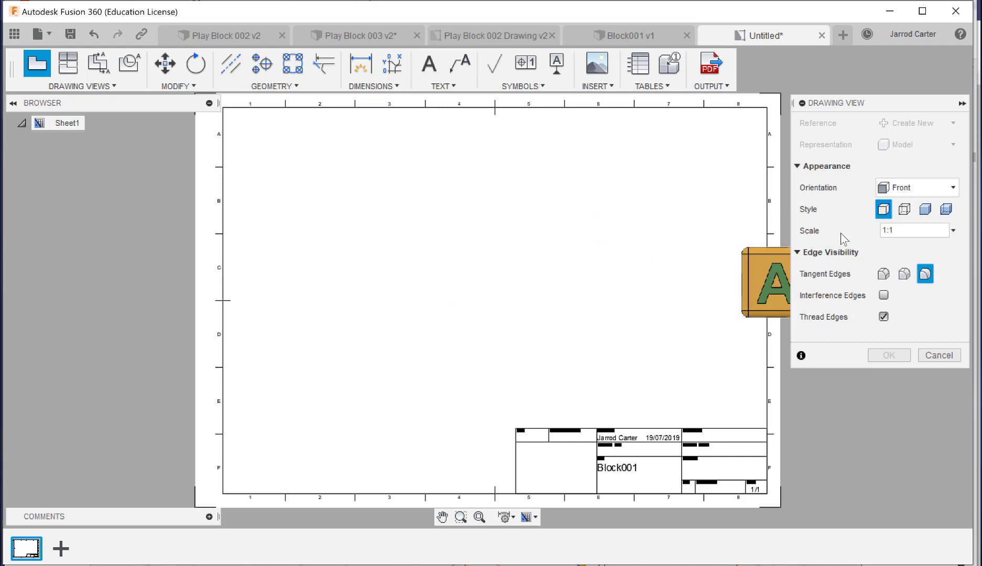
- Try scales of 1:2 and 1:20 for the base view and restore it to 1:1
click(953, 231)
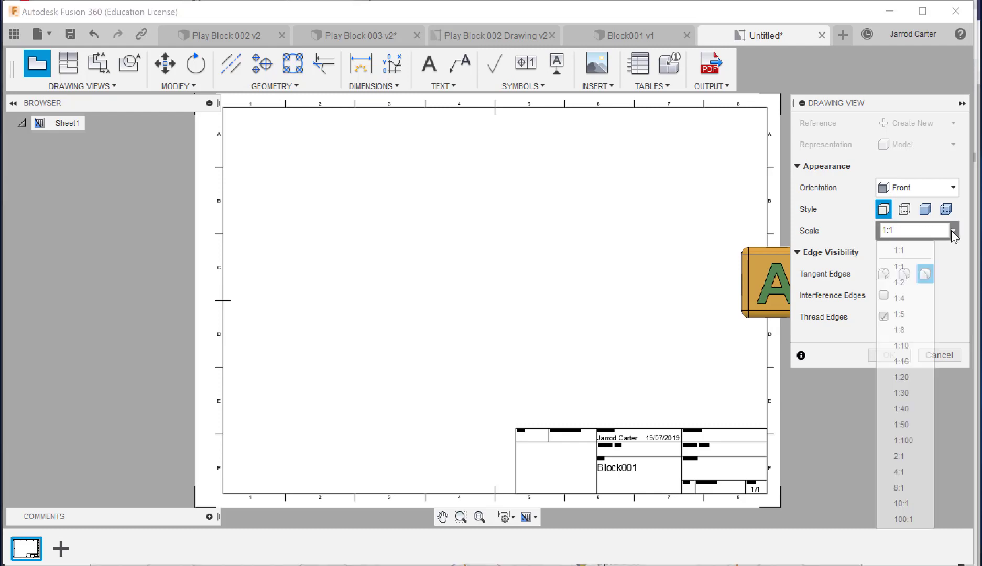
click(908, 284)
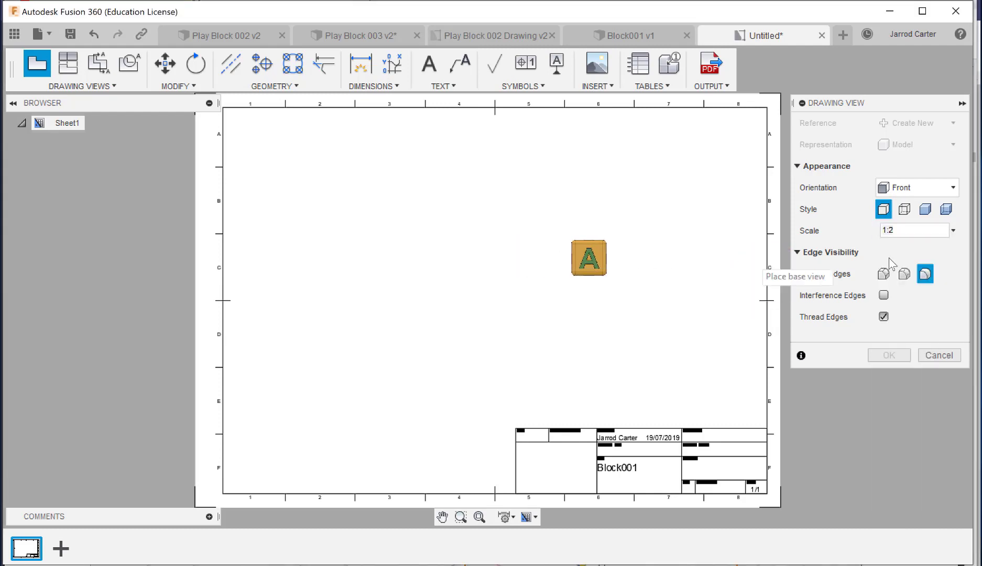
click(954, 231)
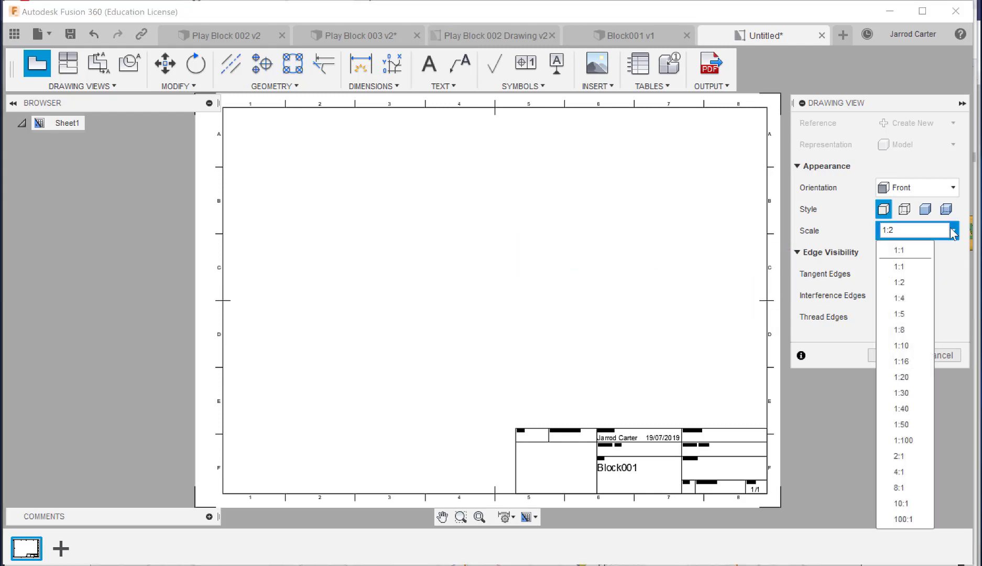
click(903, 377)
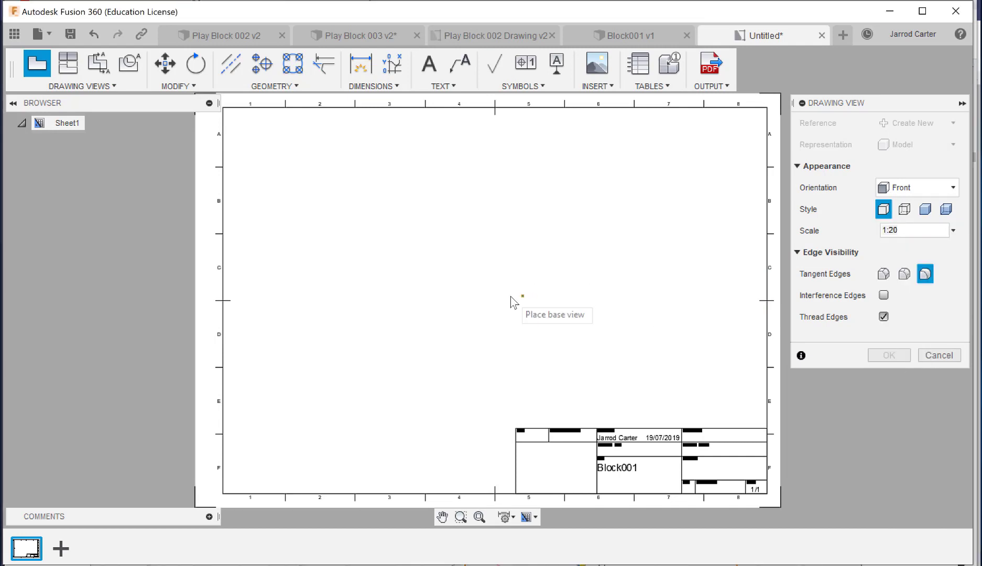
click(954, 232)
click(899, 251)
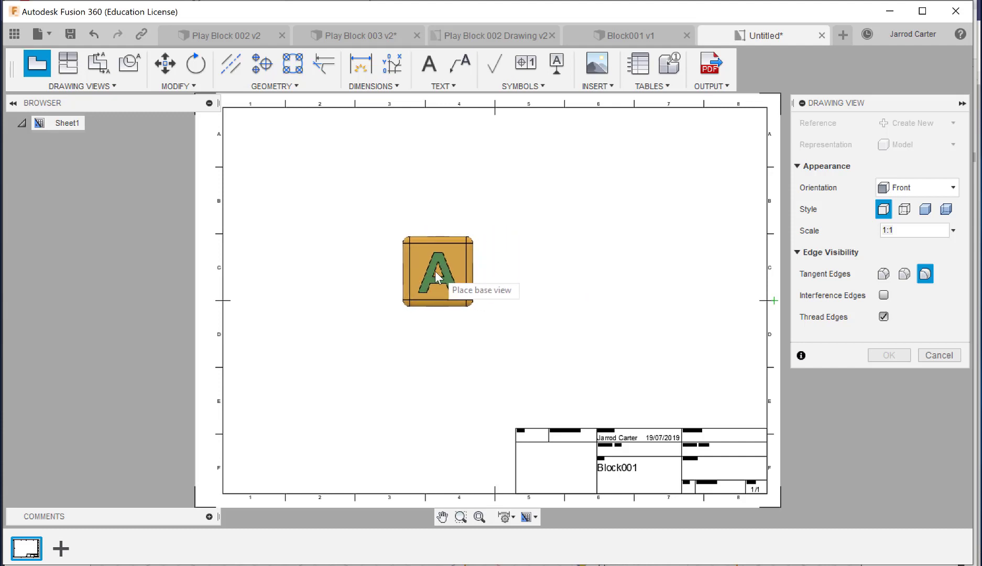
- Place the front base view of the letter A left of the sheet's centre and check the view layout in Play Block 002 Drawing
click(440, 276)
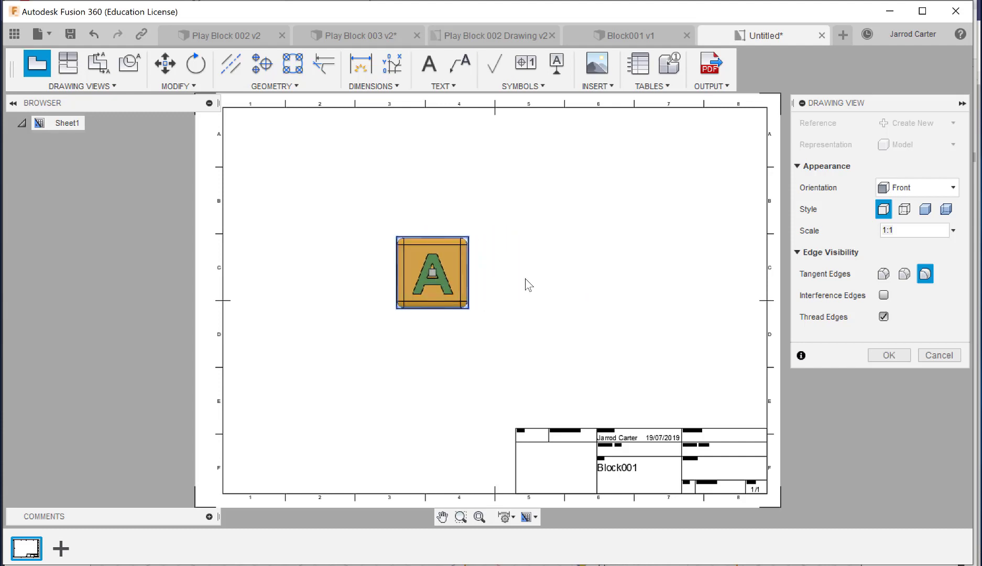
click(890, 355)
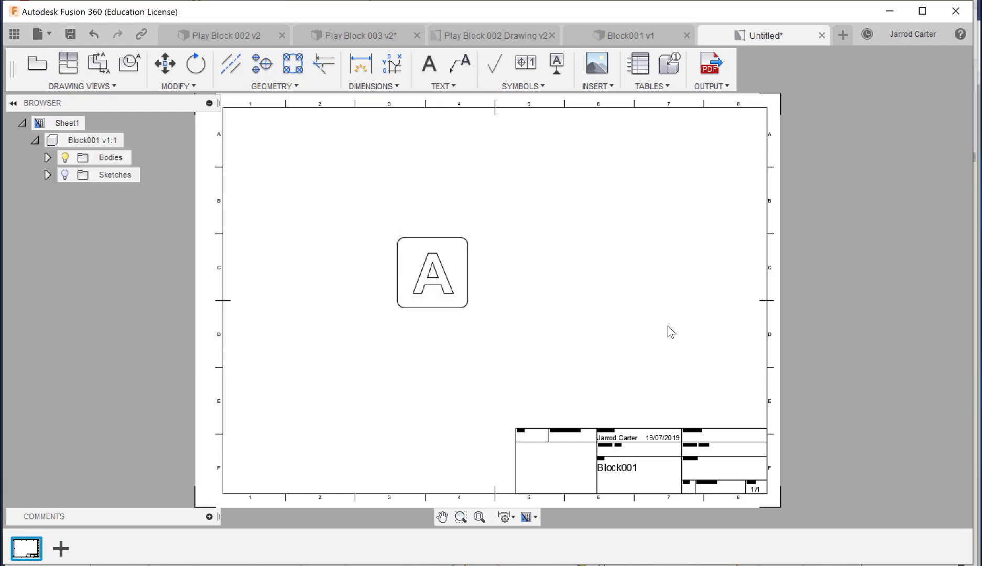
click(488, 35)
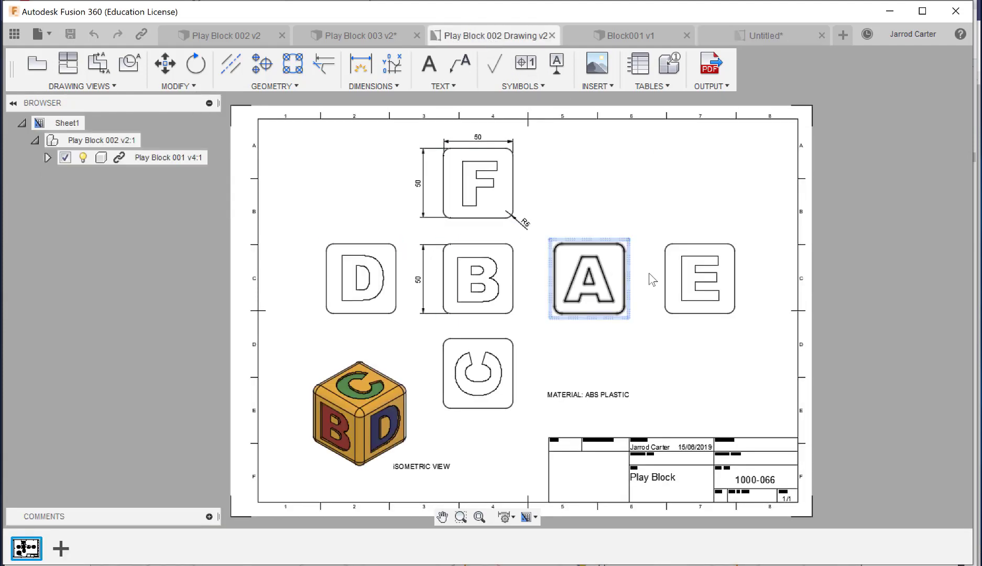
click(761, 39)
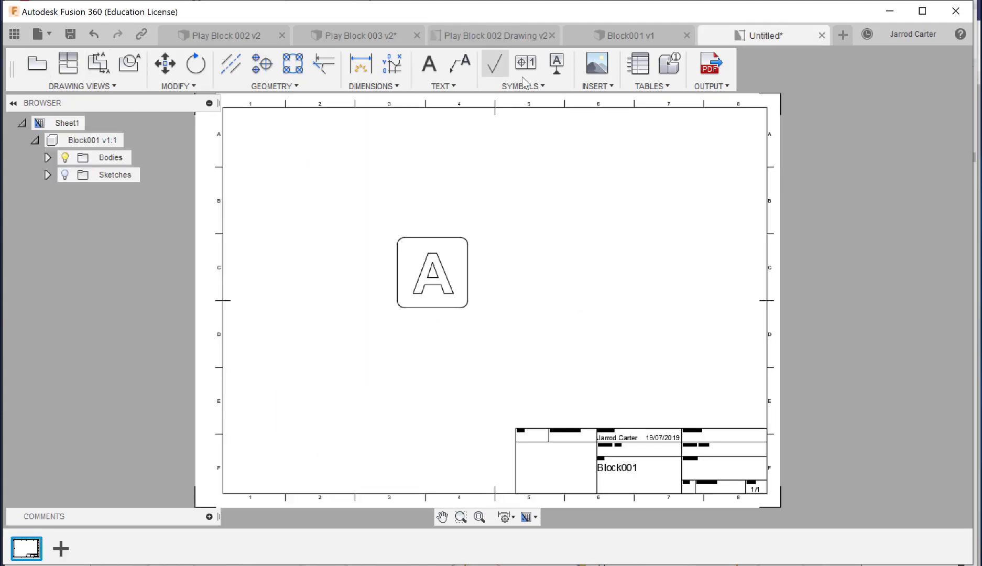
- Project the B, G, C and F faces around the front view, plus an isometric view at the sheet's lower left
click(72, 70)
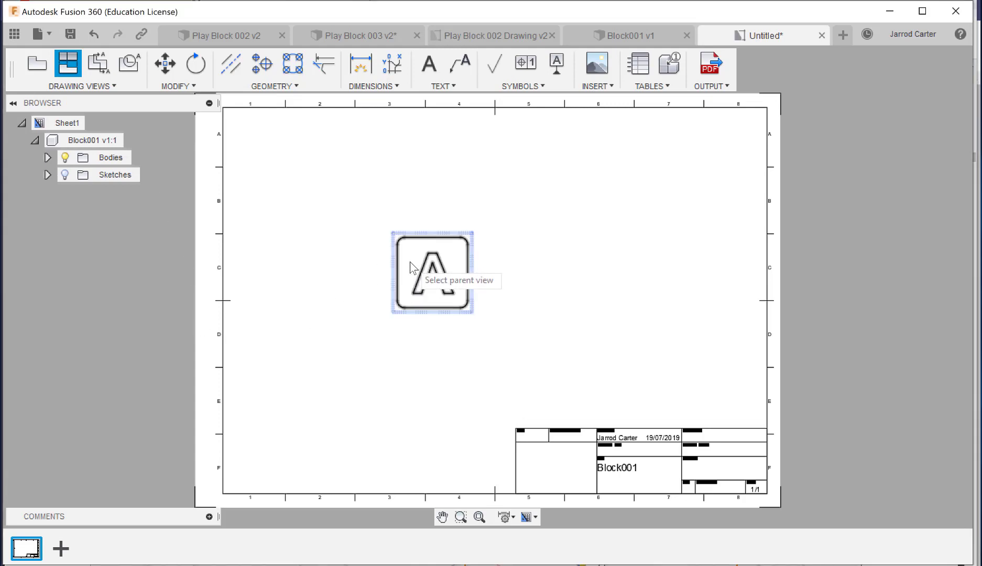
click(389, 265)
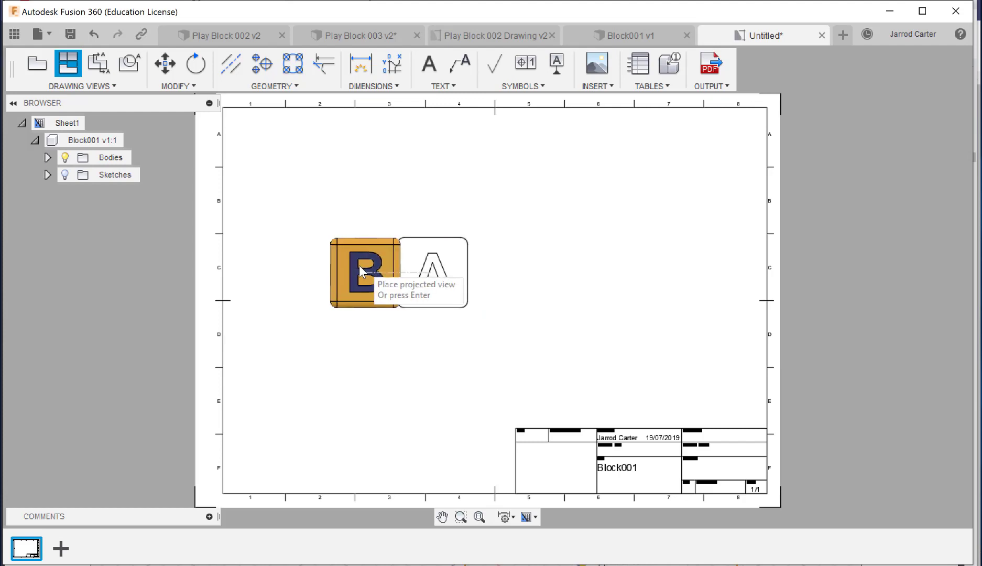
click(325, 266)
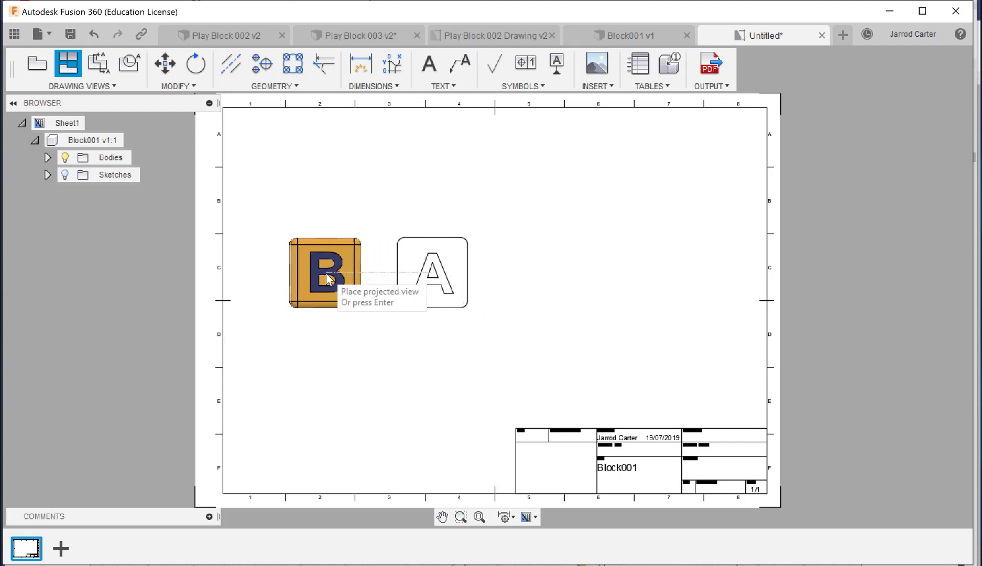
click(442, 182)
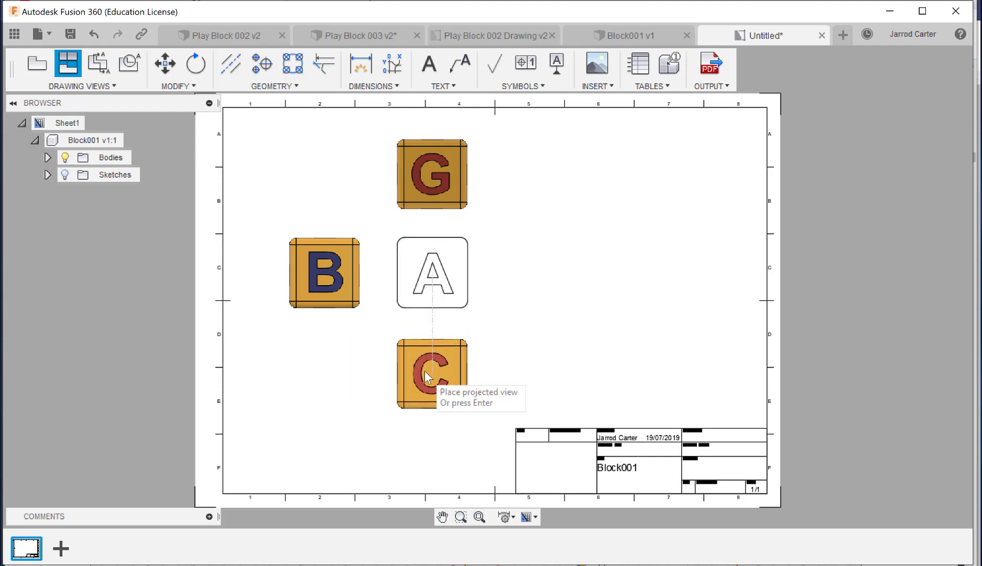
click(425, 371)
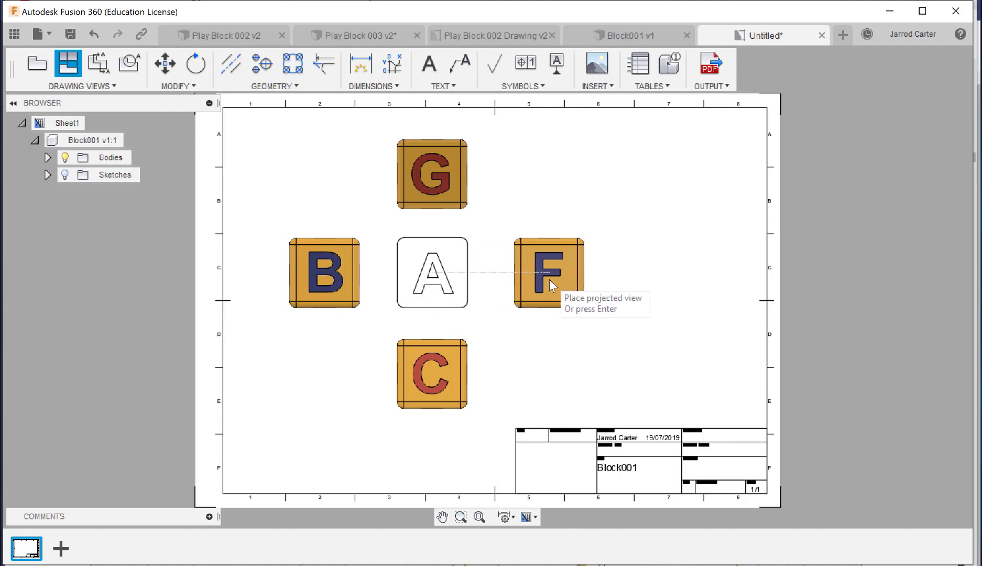
click(551, 279)
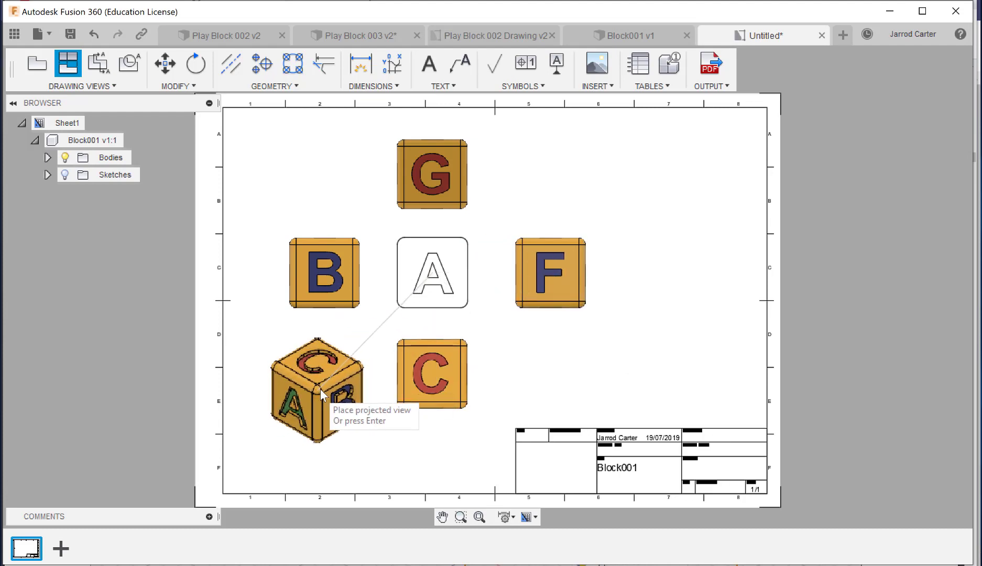
click(315, 390)
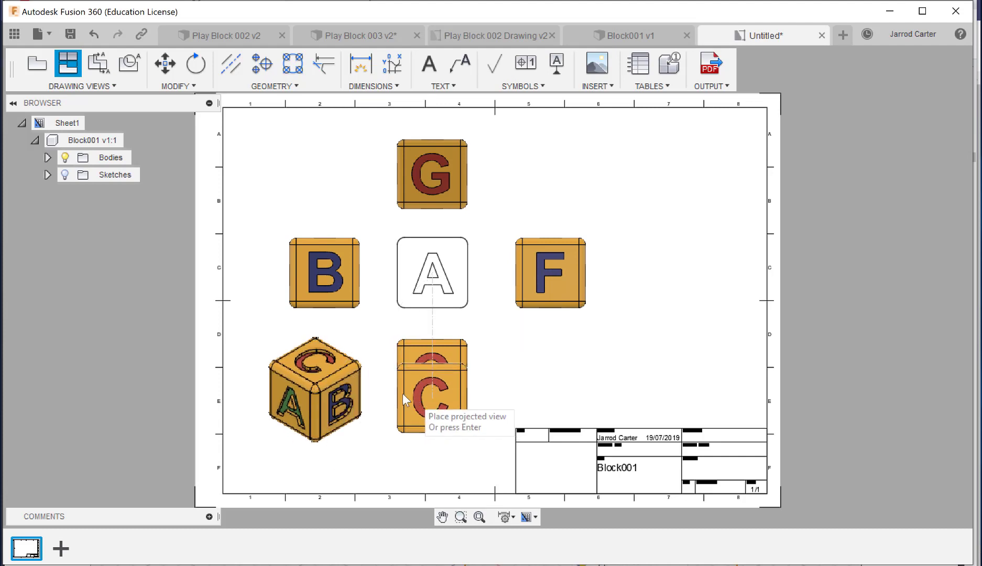
click(432, 394)
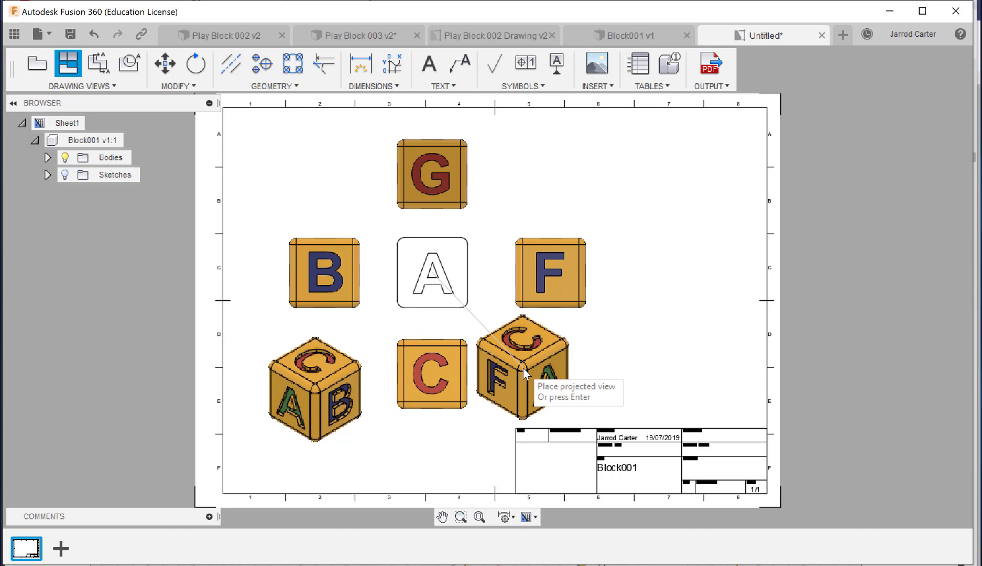
key(Return)
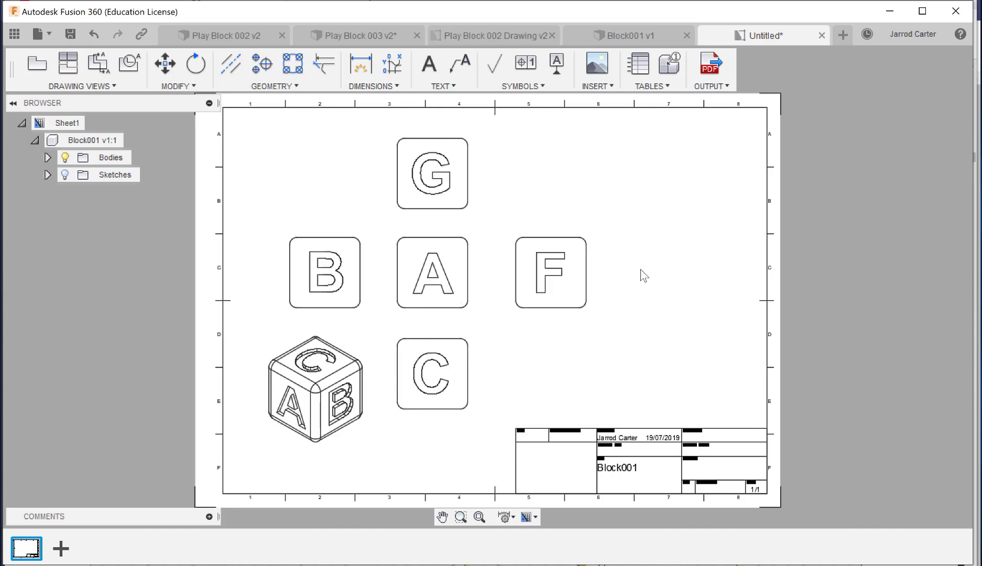
- Check the reference drawing's views and project the D face to the right of the F view
click(499, 37)
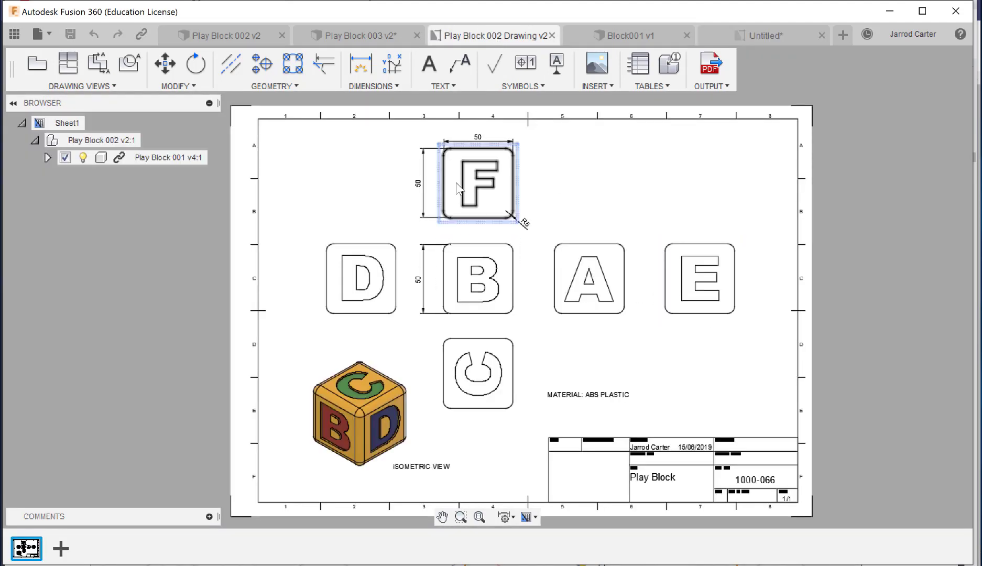
click(765, 38)
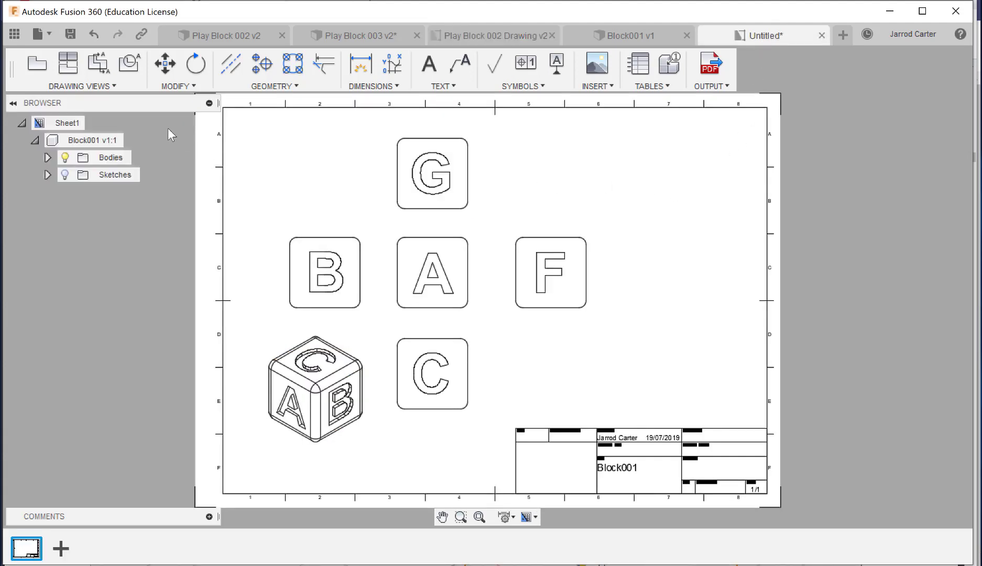
click(71, 71)
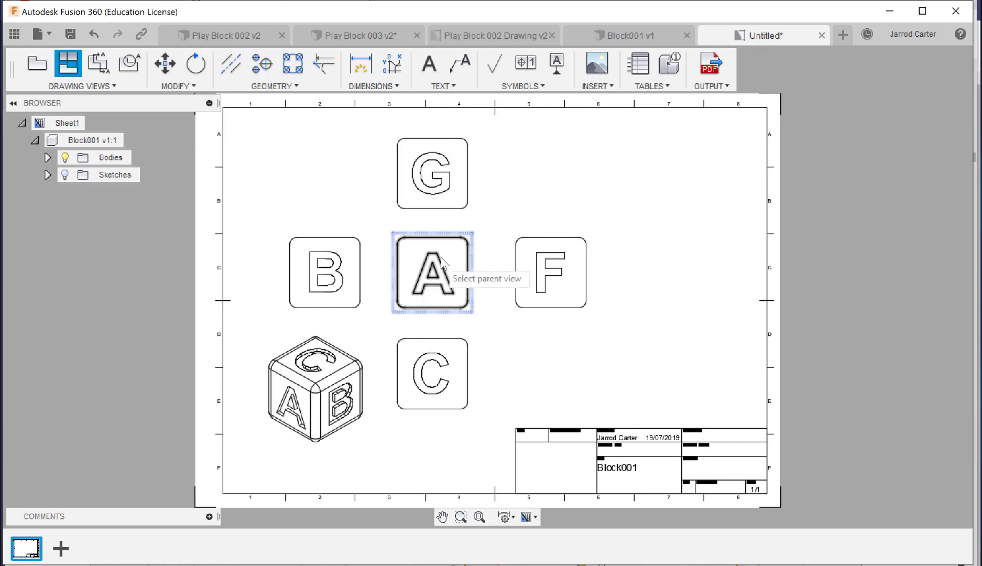
click(571, 275)
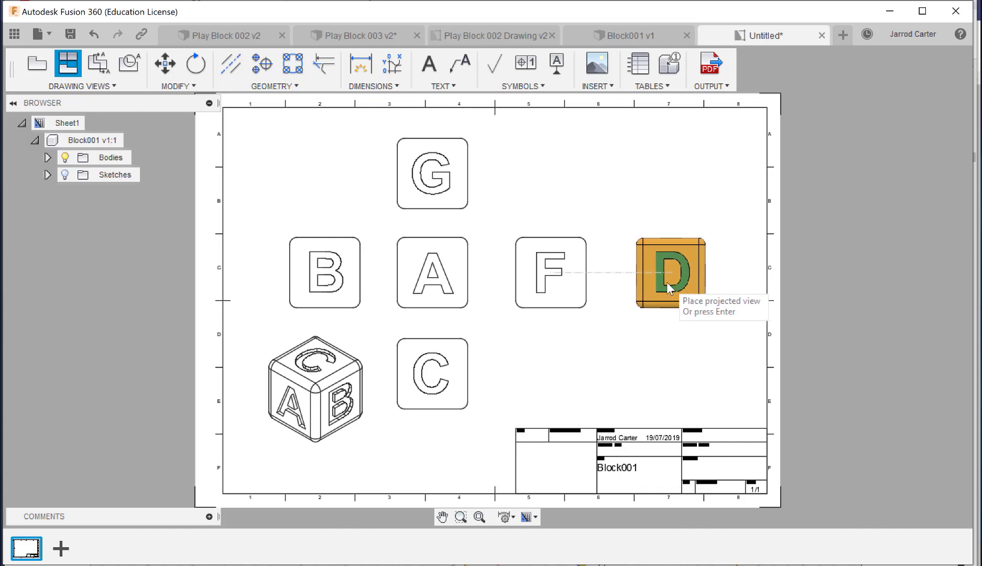
click(667, 282)
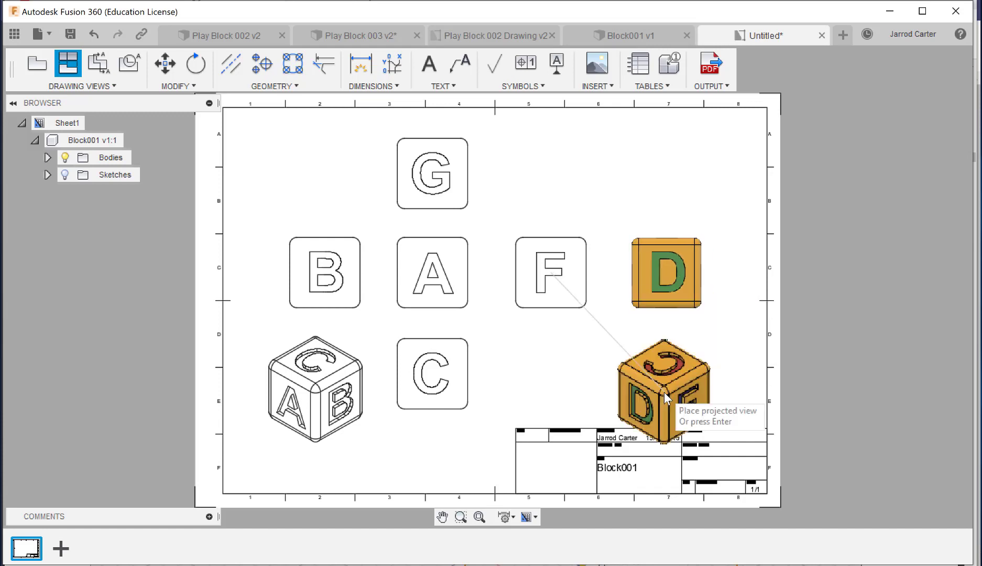
key(Return)
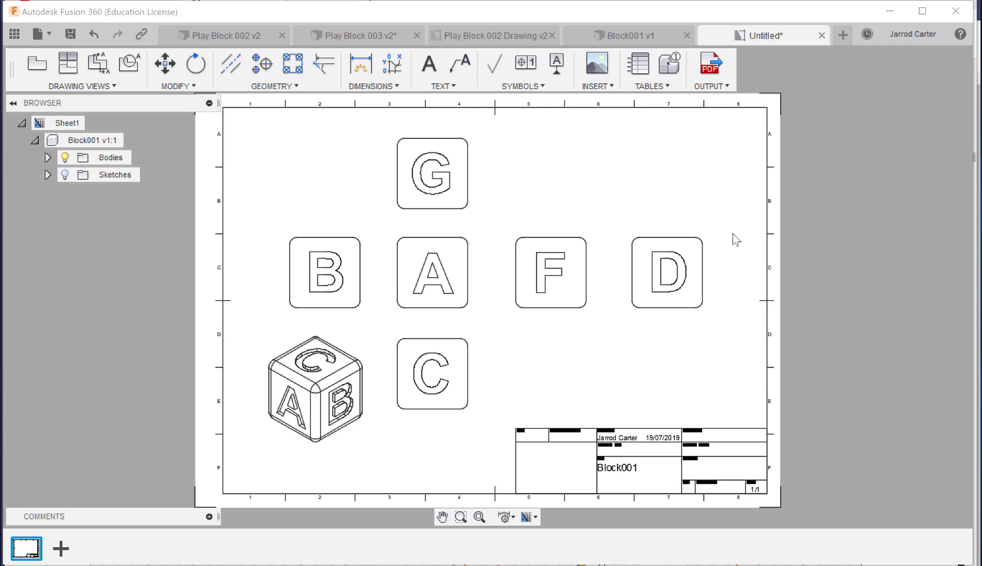
- Check the reference drawing's dimensions and dimension the G view's overall height on its right side
click(484, 32)
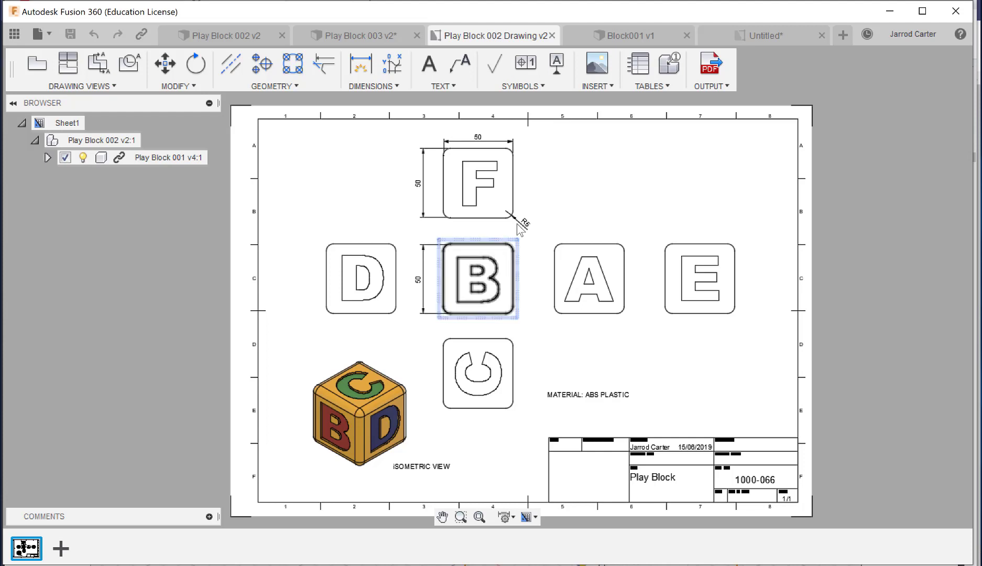
click(797, 35)
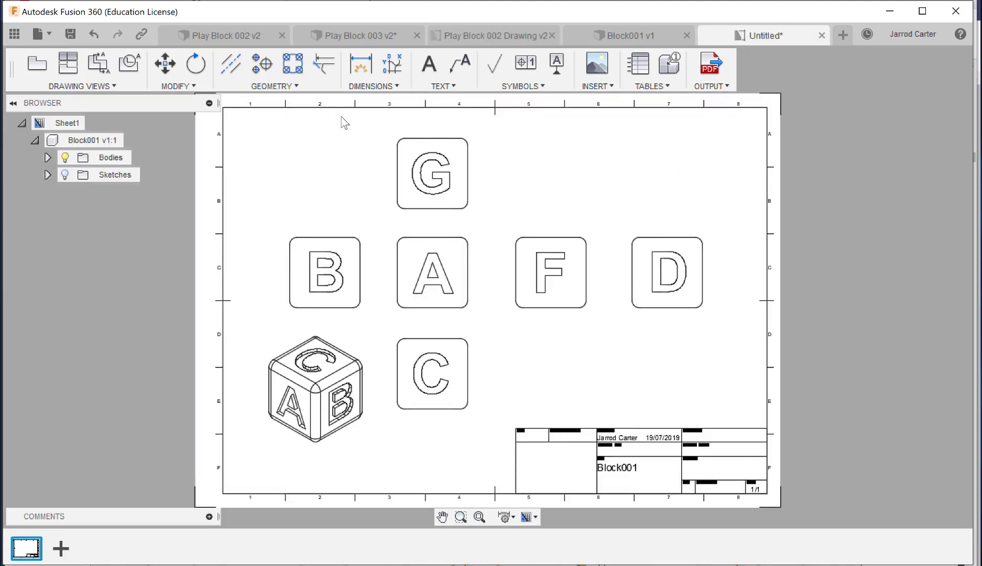
click(359, 70)
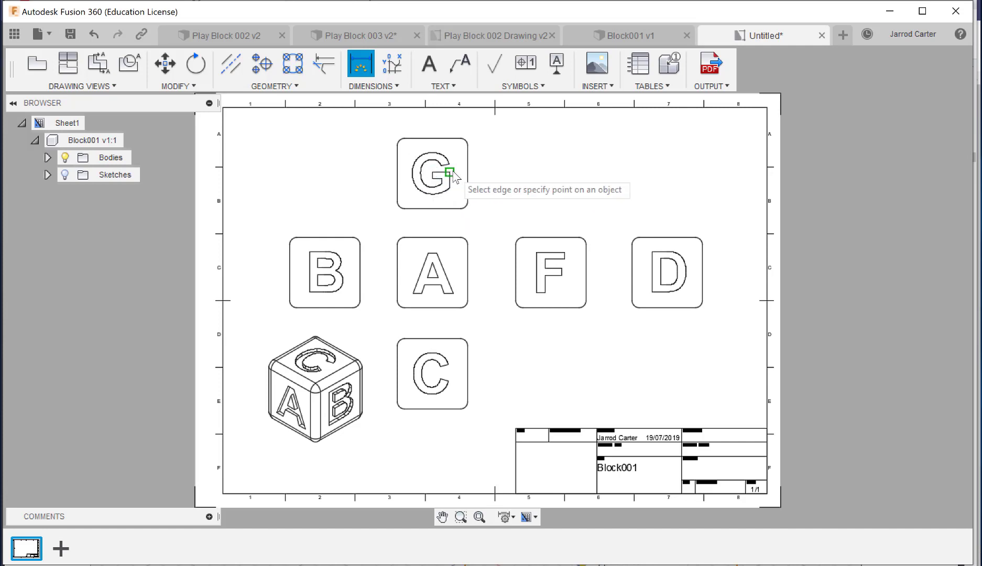
click(460, 138)
click(461, 138)
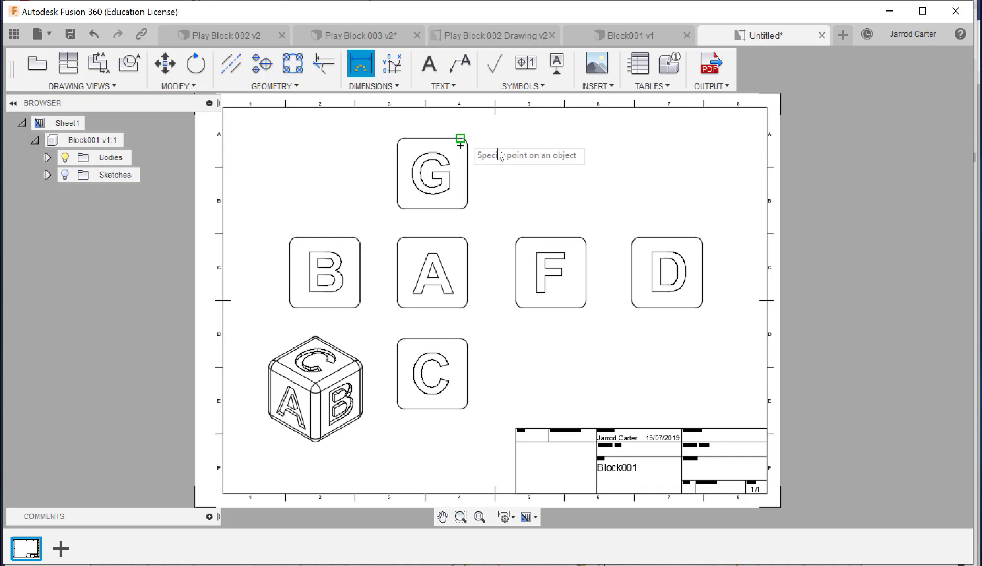
click(461, 203)
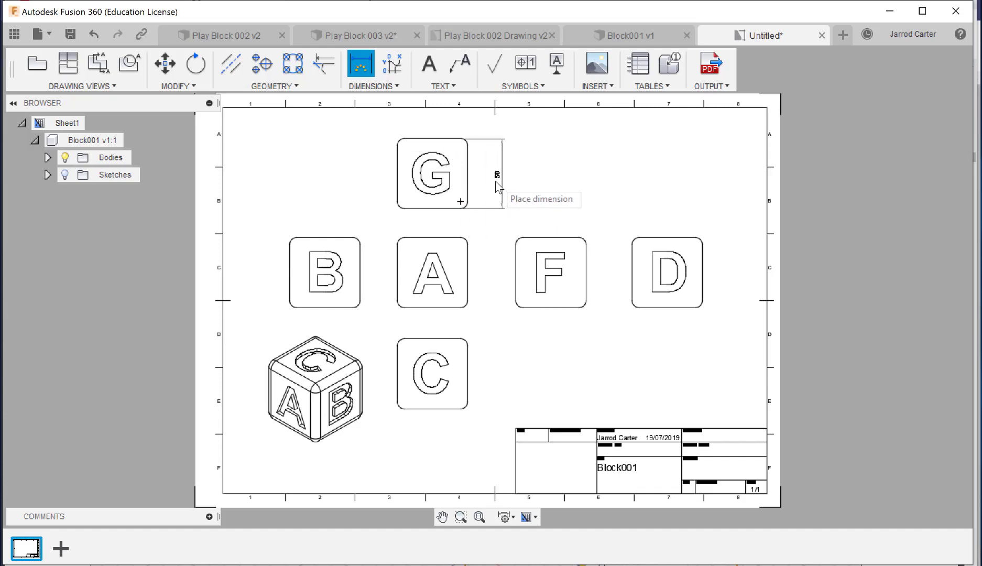
click(489, 184)
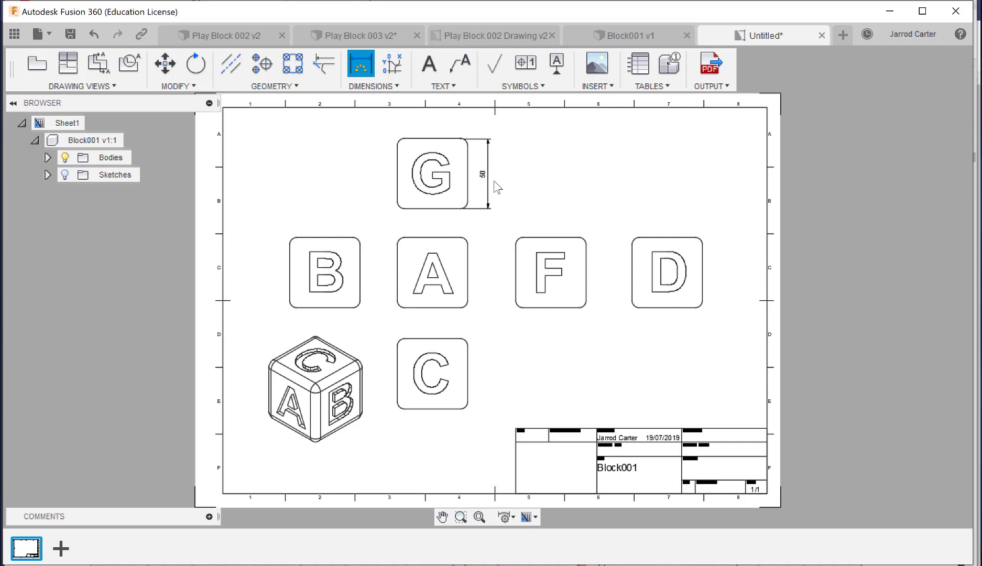
- Dimension the A view's overall height on its right side, in line with the G view's height dimension
click(461, 239)
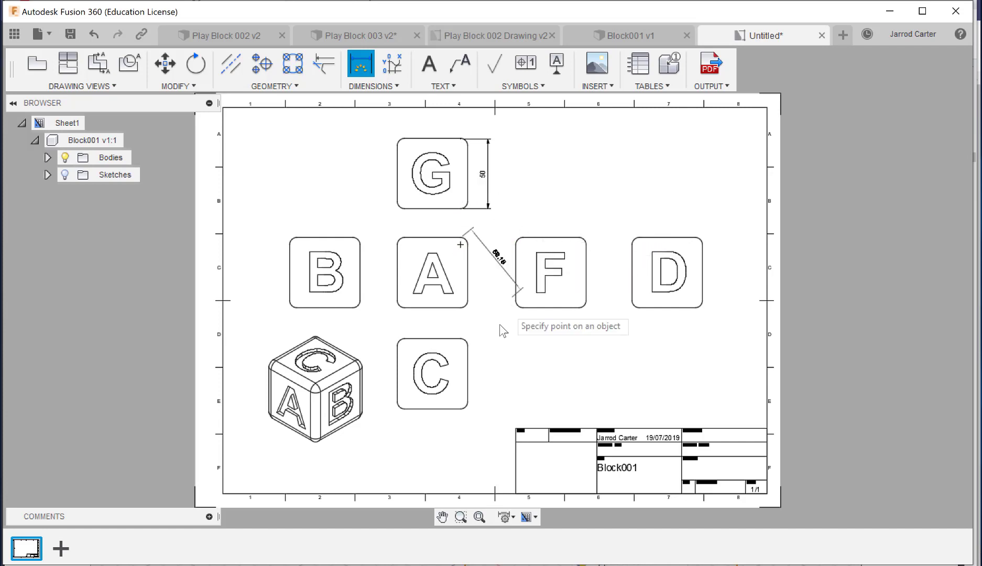
click(461, 308)
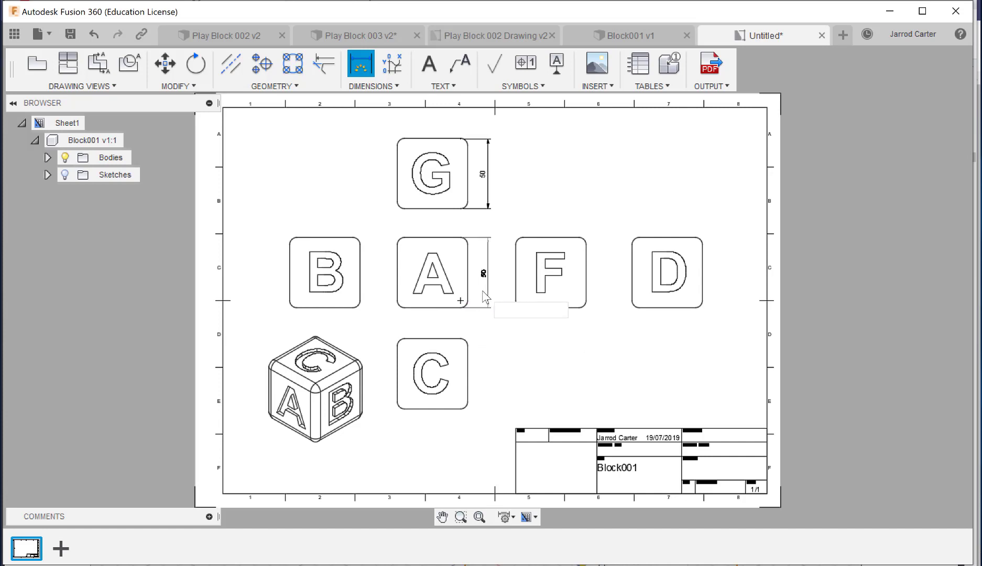
click(489, 305)
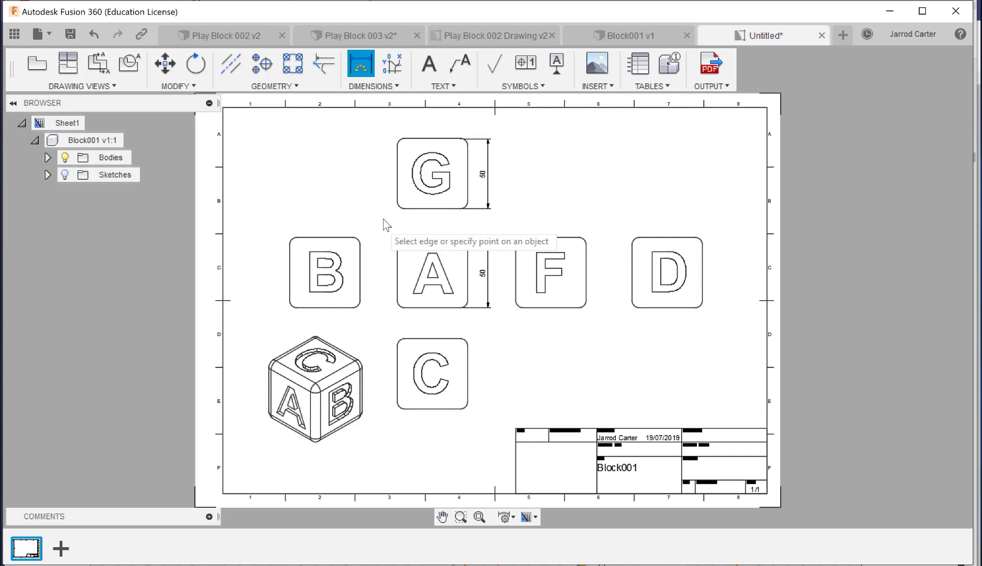
- Dimension the radius of the G view's lower-left corner, placing the value outside the outline
scroll(391, 210, down, 3)
scroll(394, 209, up, 3)
scroll(362, 228, up, 5)
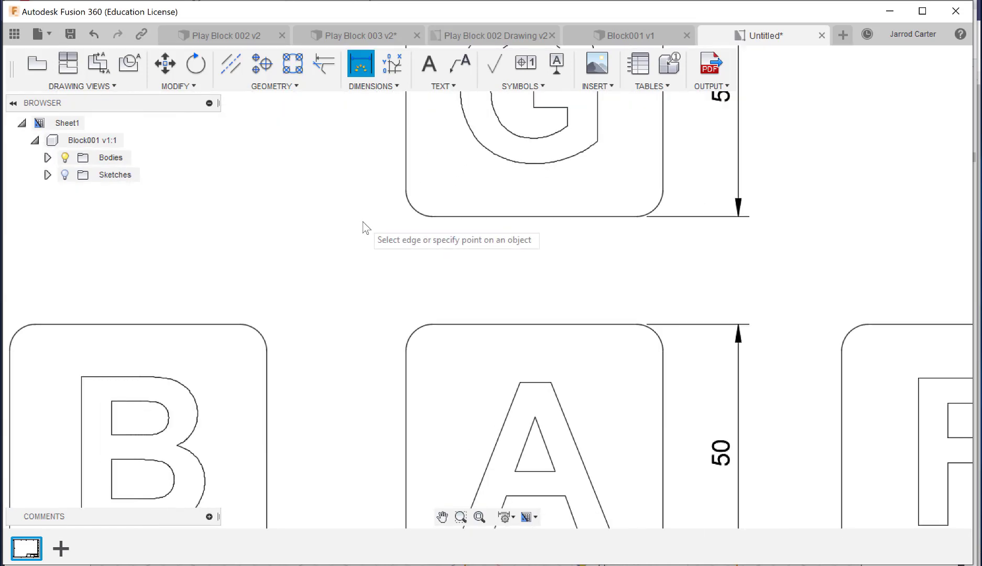
scroll(361, 228, down, 2)
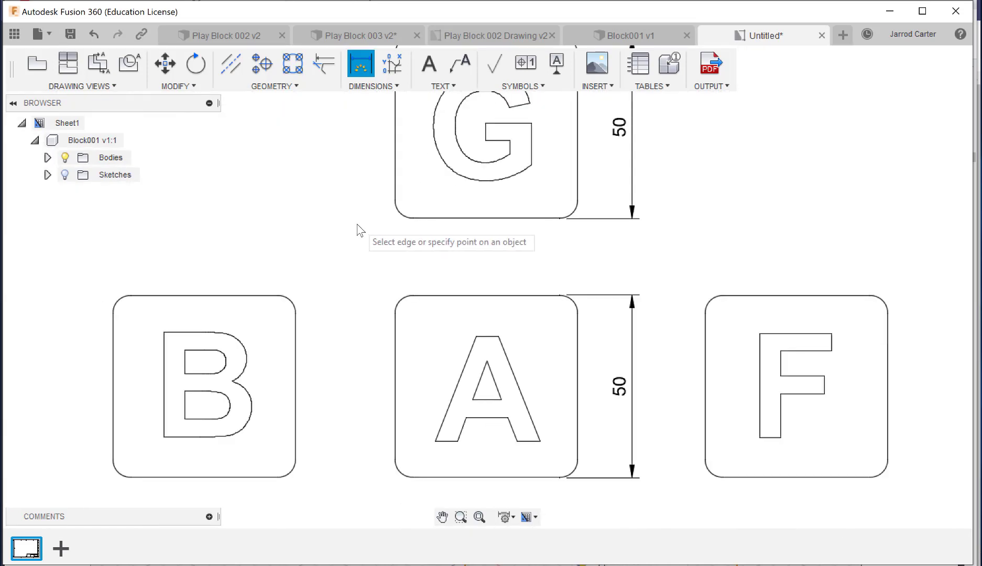
click(400, 213)
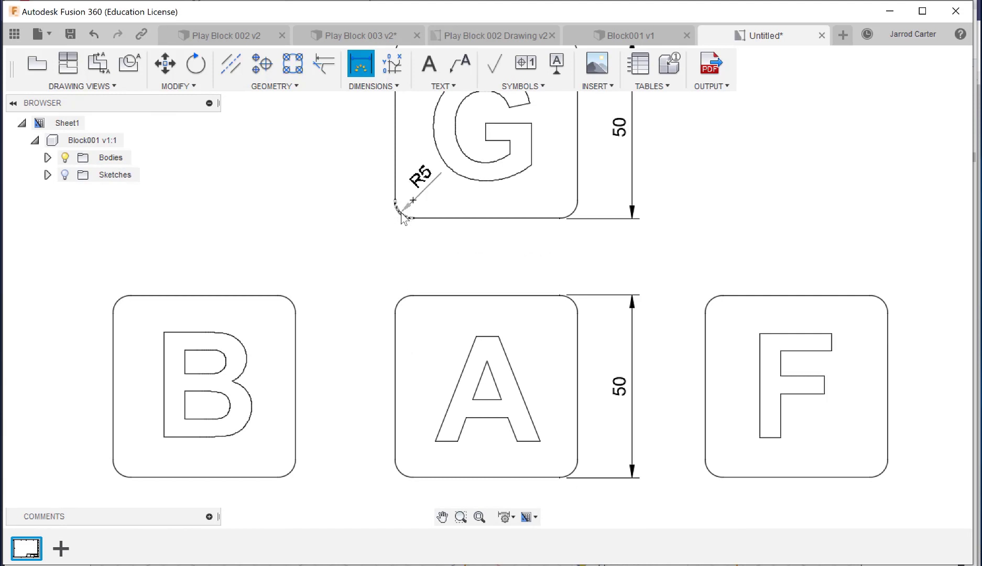
click(361, 236)
scroll(480, 257, down, 5)
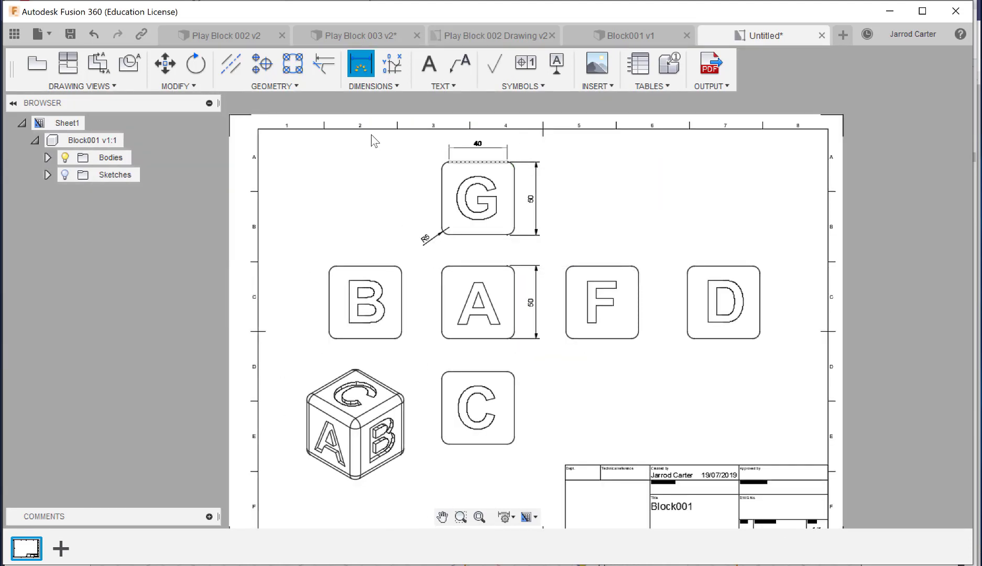
scroll(340, 132, down, 1)
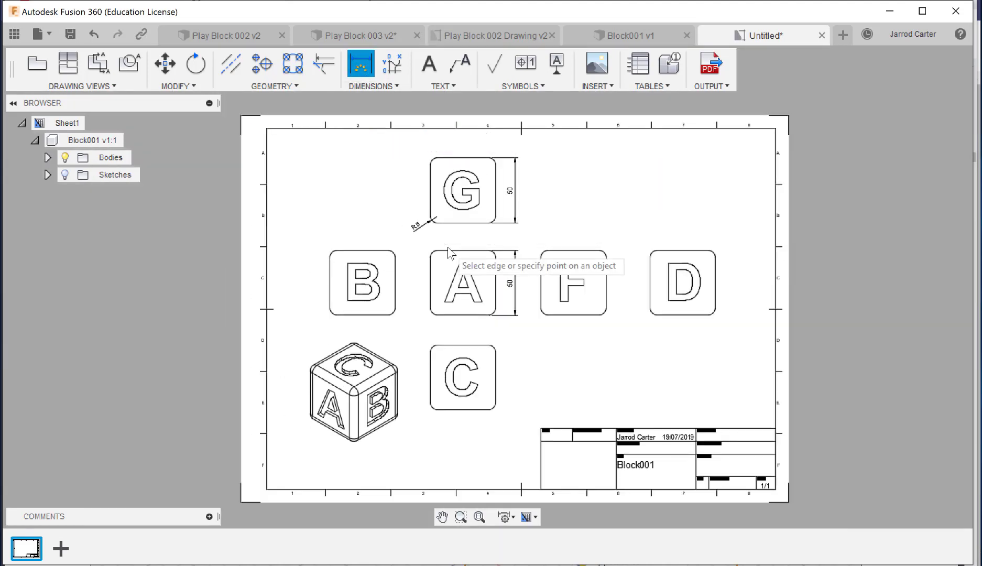
key(Escape)
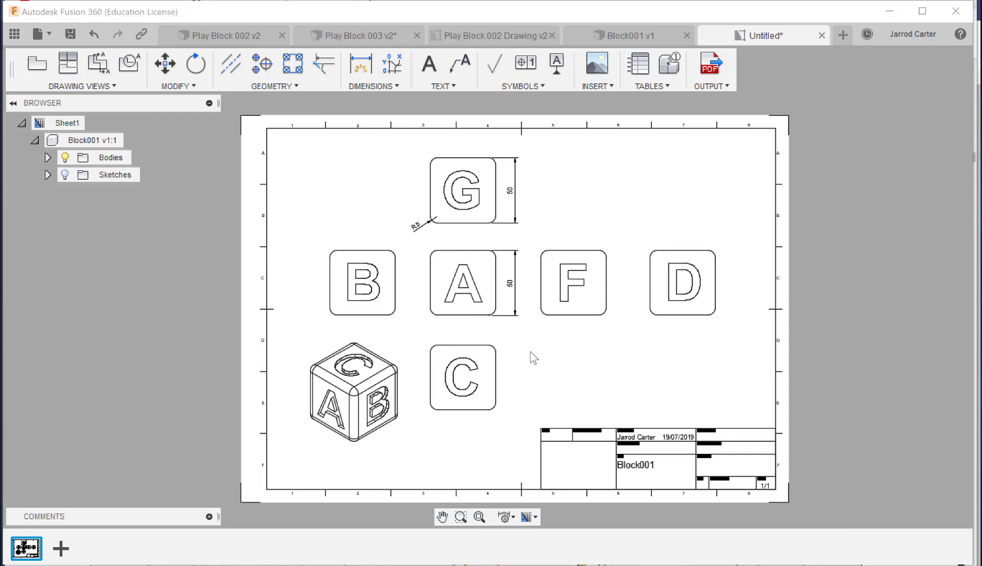
- Add the text note "ISO. VIEW" beside the lower right of the isometric view
click(429, 67)
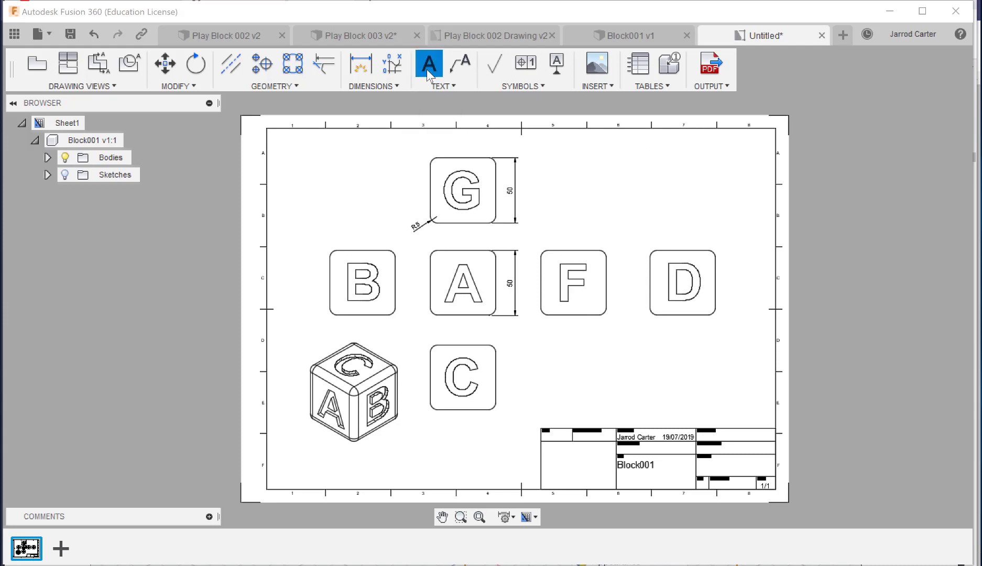
click(397, 431)
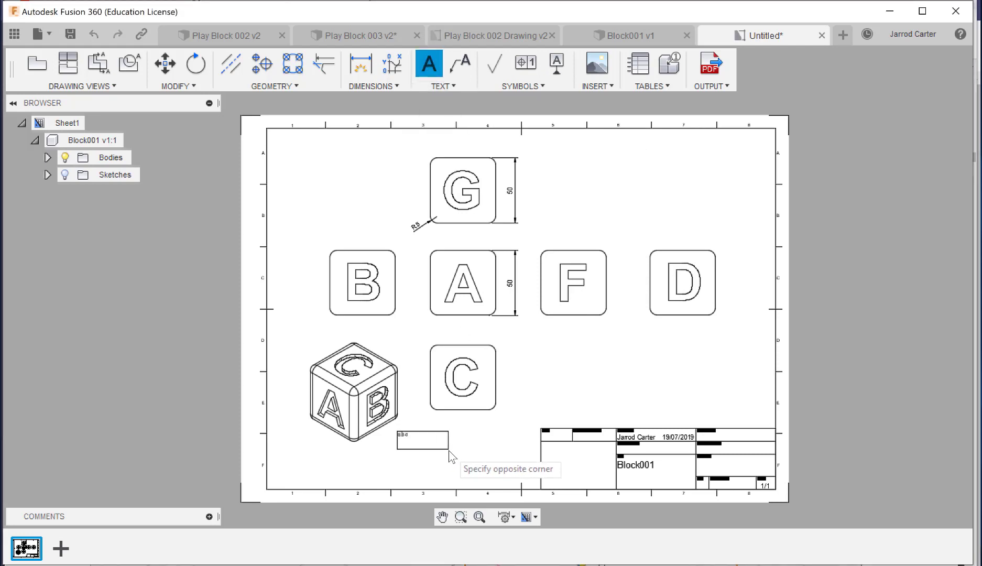
click(461, 461)
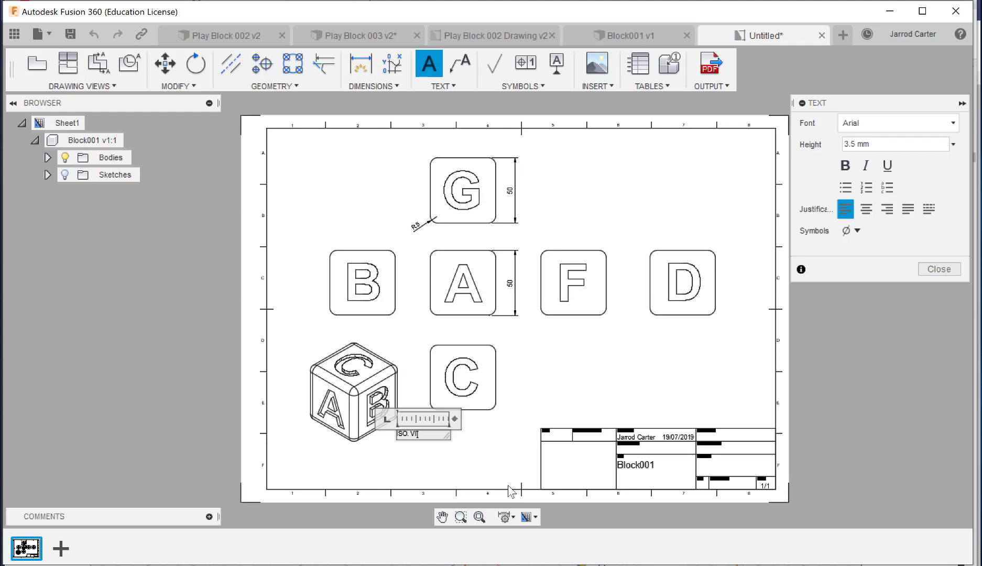
text(ISO. VIEW)
key(Return)
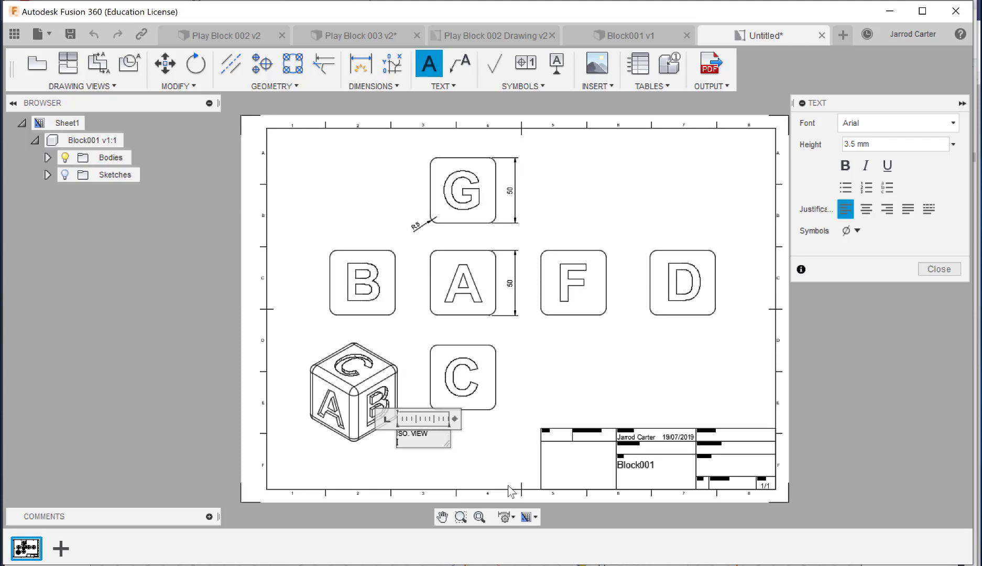
click(346, 475)
- Move the "ISO. VIEW" note left so it sits just under the isometric view's lower-right edge
click(402, 438)
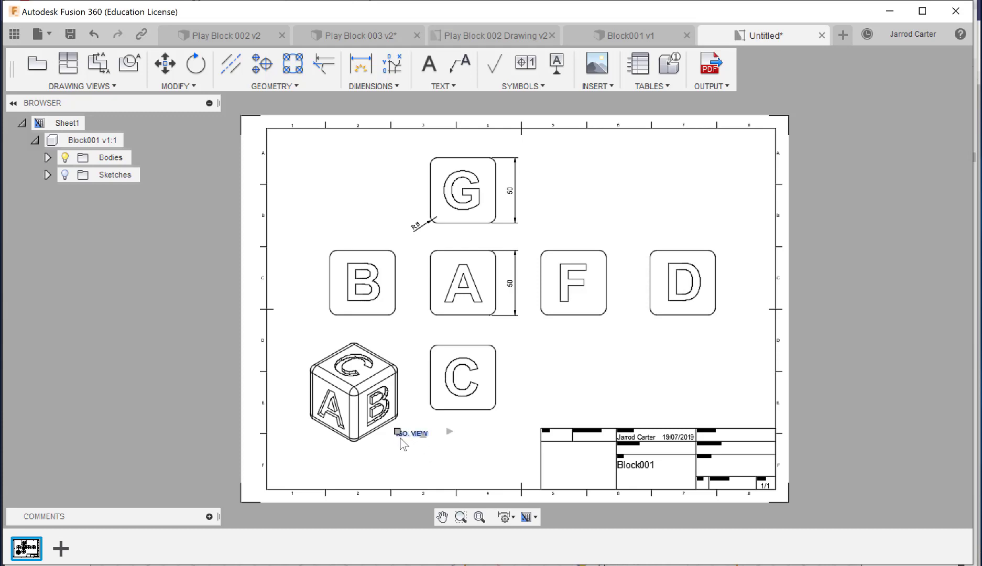
click(398, 433)
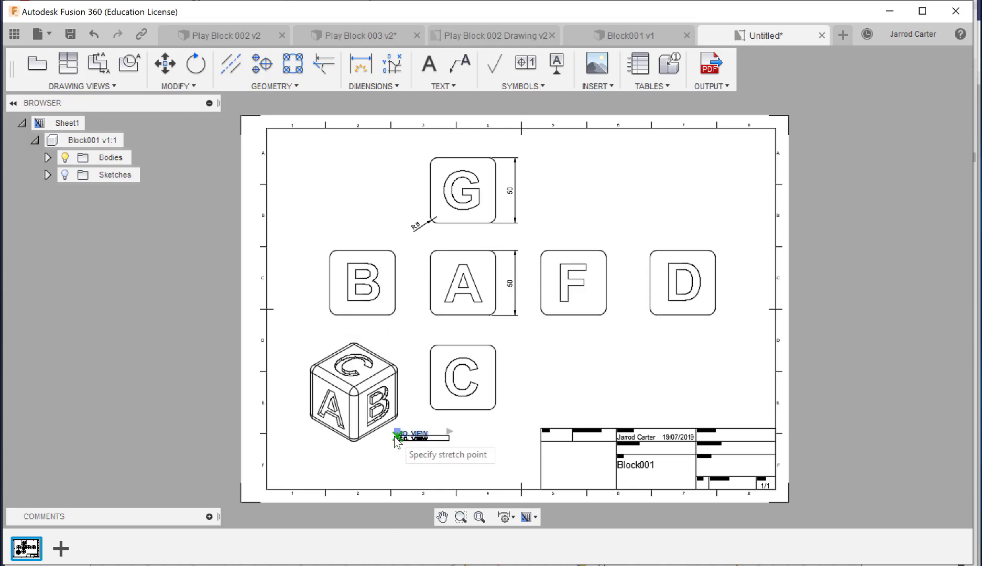
click(381, 434)
click(401, 452)
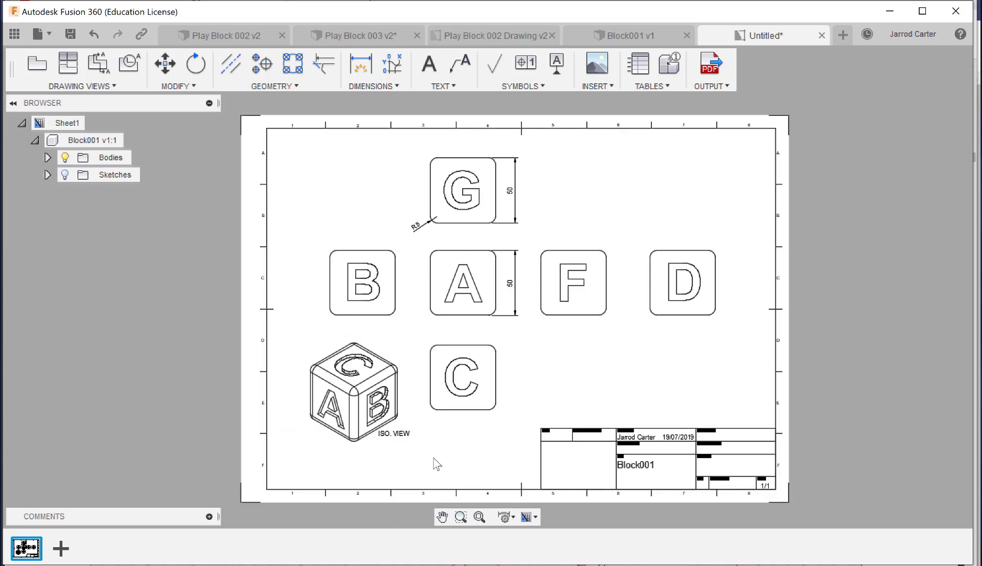
- Compare with the reference drawing and change the isometric view's style to shaded
click(472, 33)
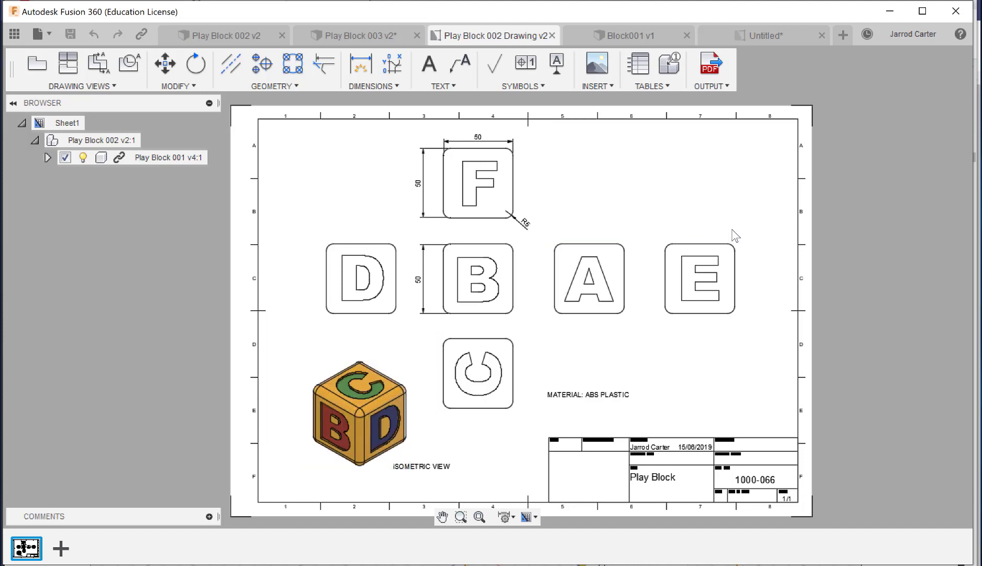
click(769, 39)
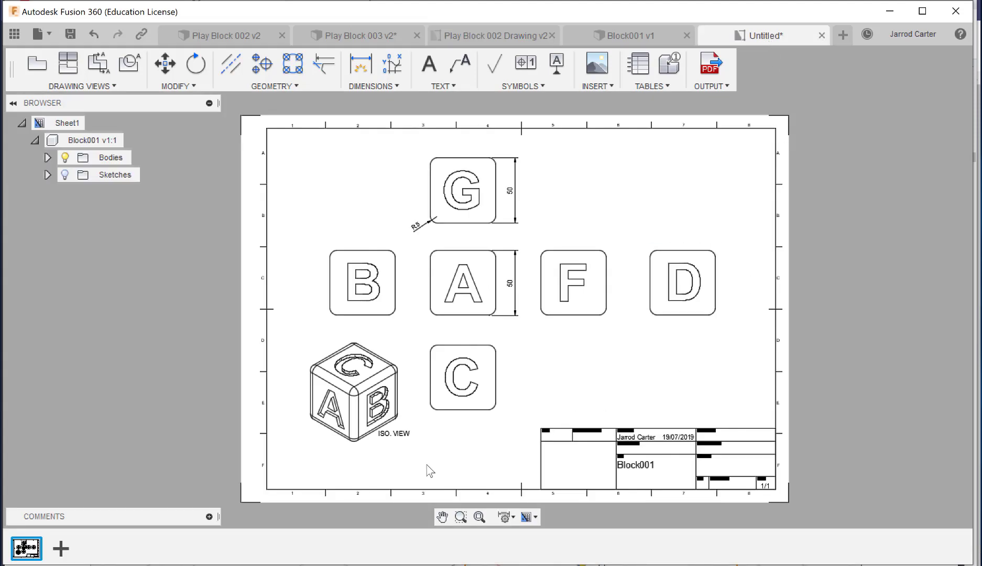
click(359, 434)
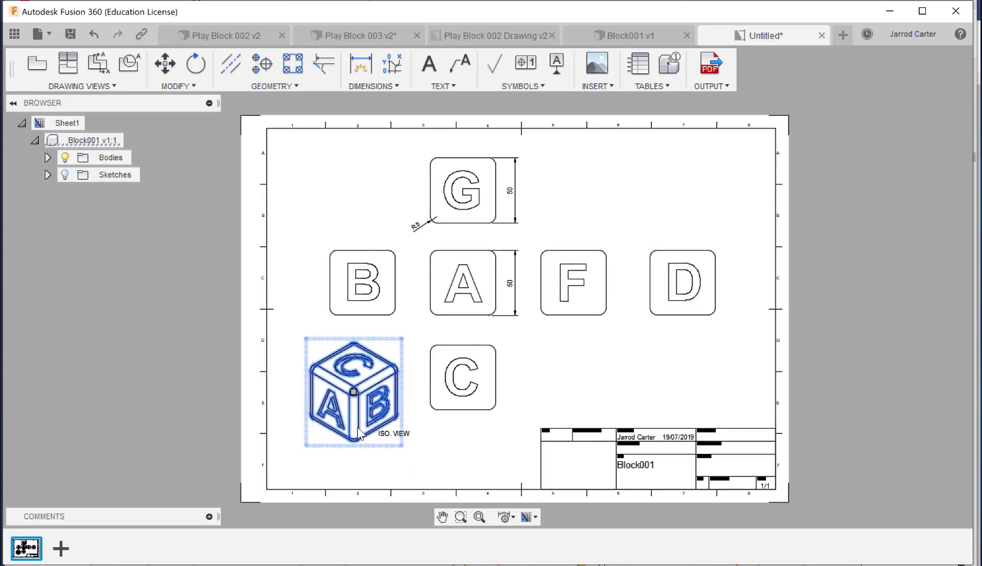
right_click(359, 435)
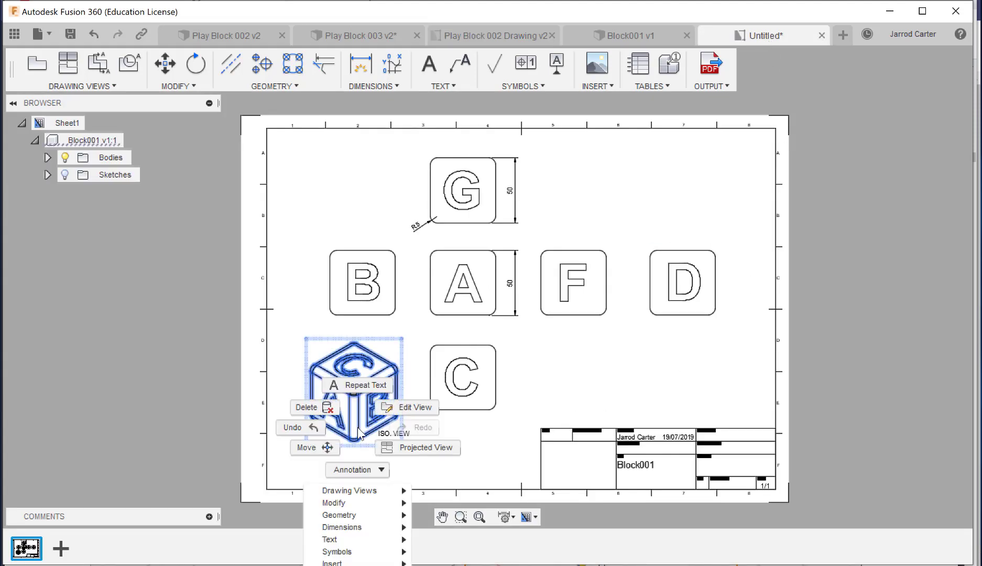
click(402, 410)
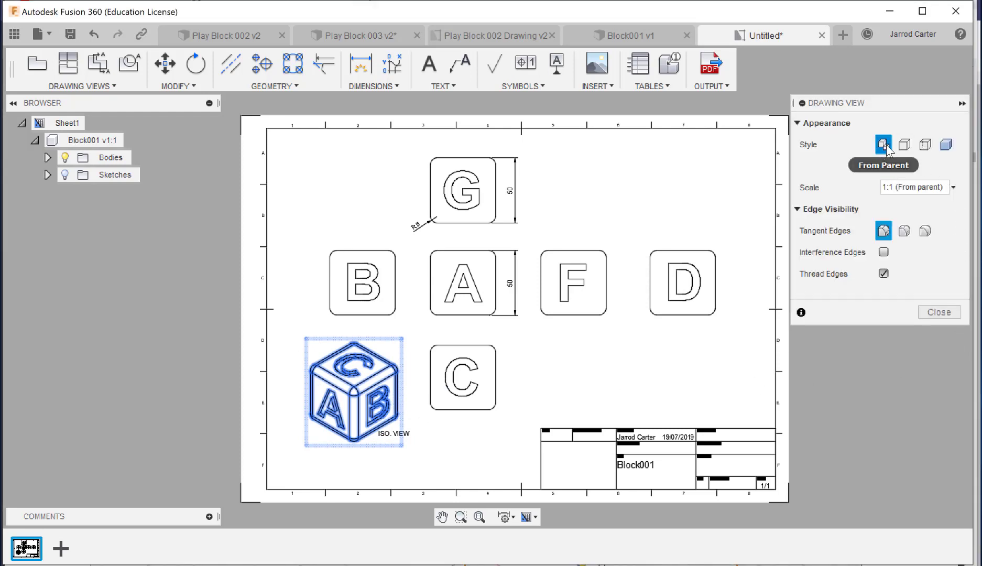
click(946, 150)
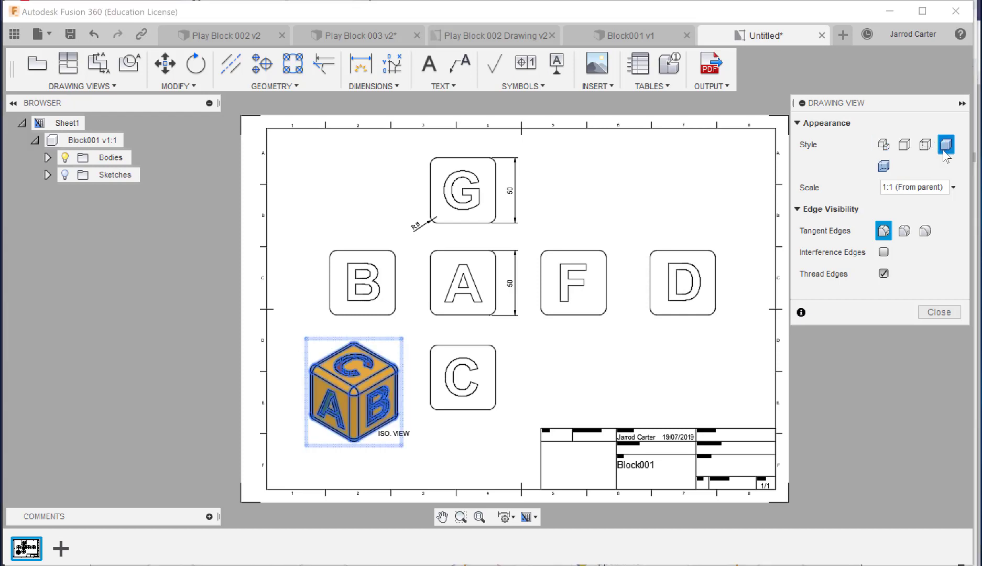
click(938, 313)
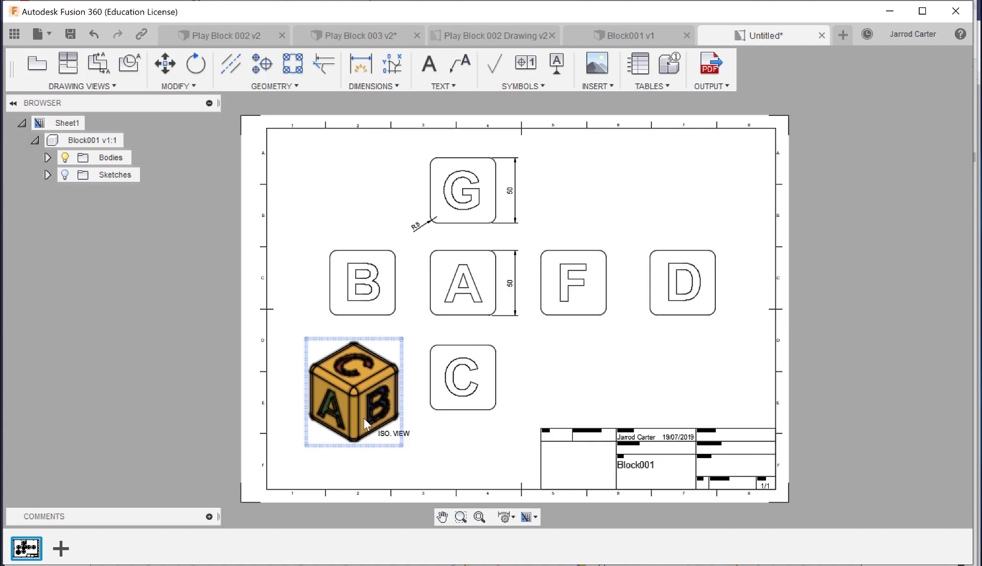
- Change the drawing title in the title block to BLOCK
double_click(644, 471)
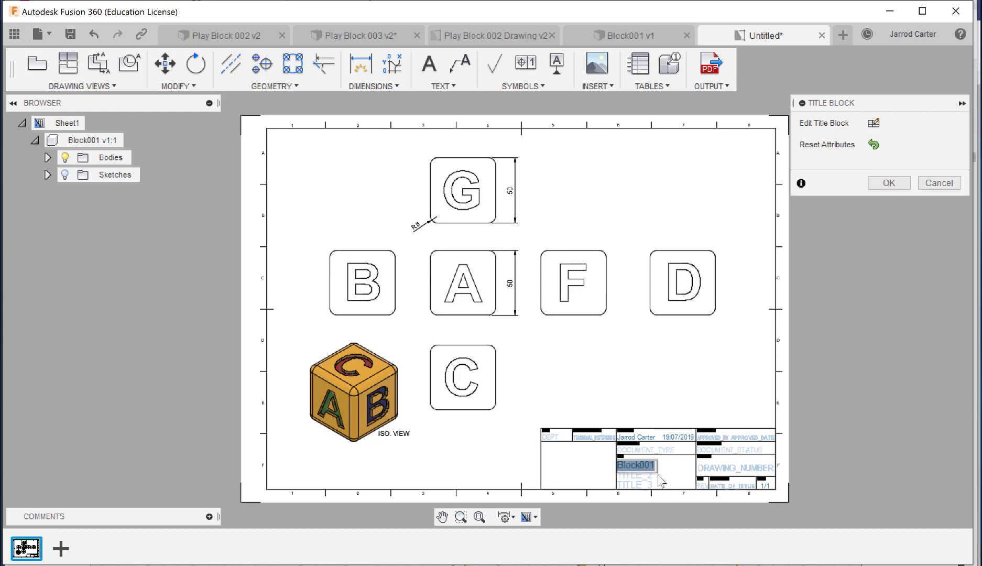
text(BLOCK)
click(883, 184)
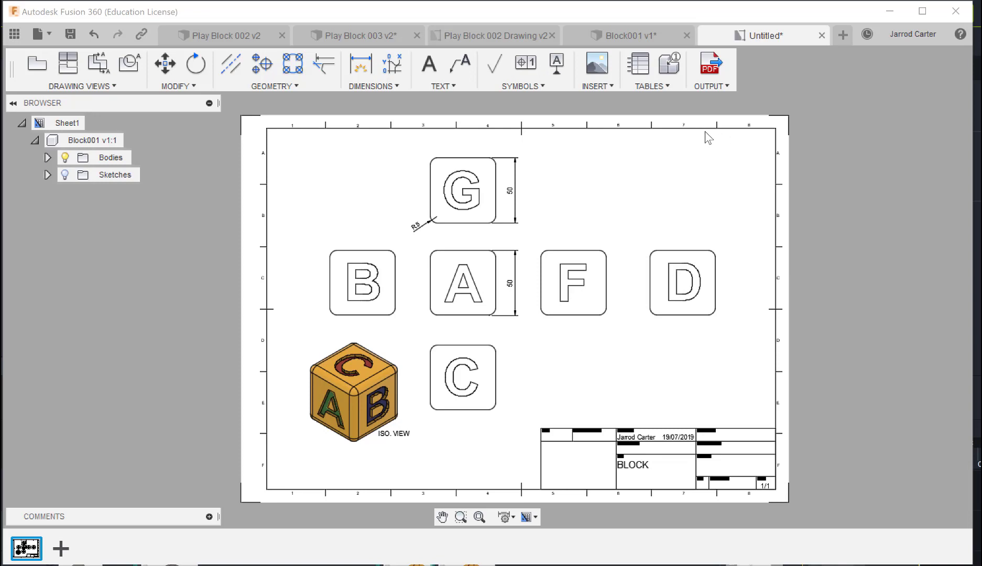
- Return to the Block001 model, roll its design history back to the very beginning and expand the Origin folder
click(629, 37)
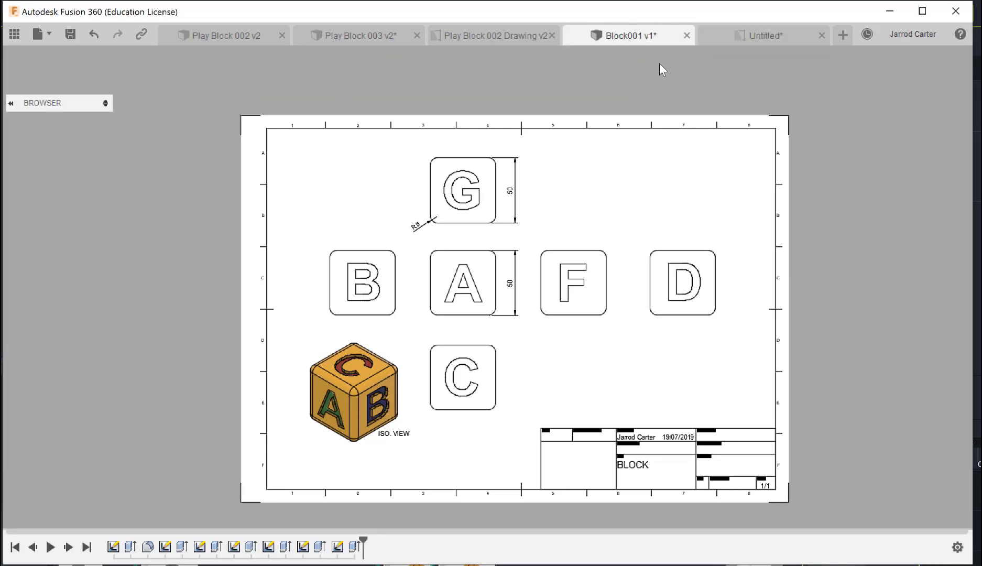
click(34, 547)
click(34, 547)
click(35, 547)
click(35, 547)
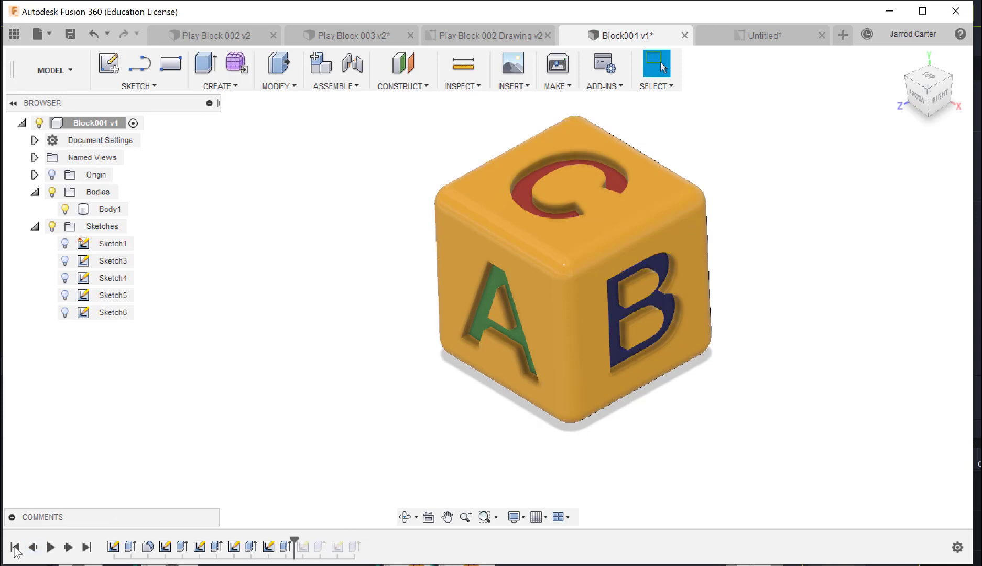
click(16, 547)
click(36, 175)
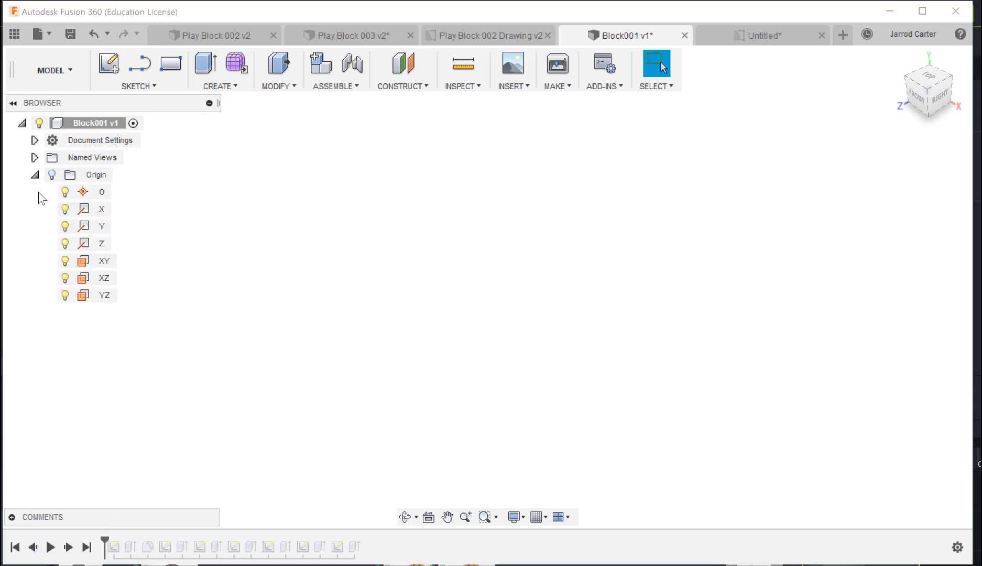
- Make Sketch1 visible and step the design history forward through the cube's extrusion and edge fillet
click(69, 548)
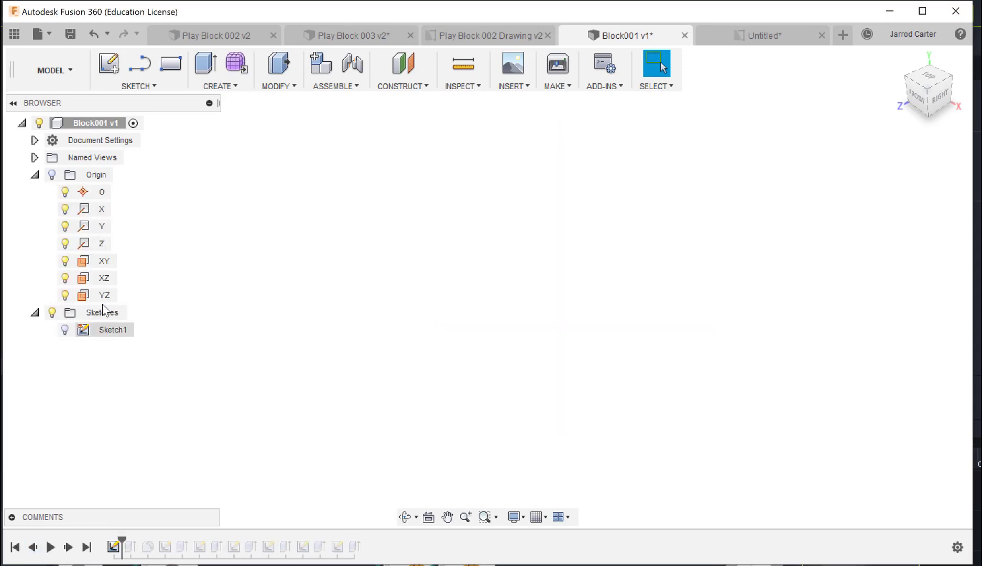
click(66, 329)
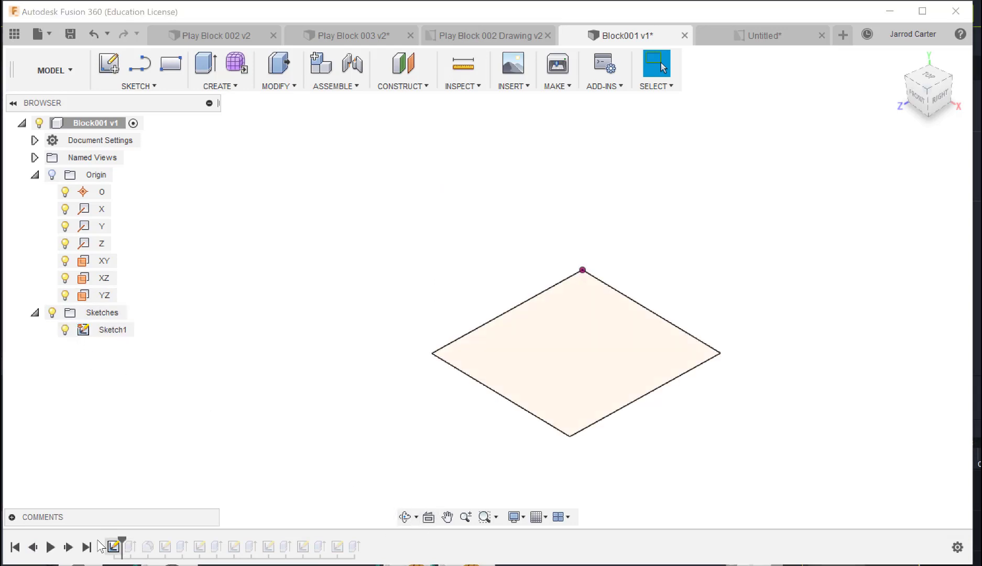
click(69, 548)
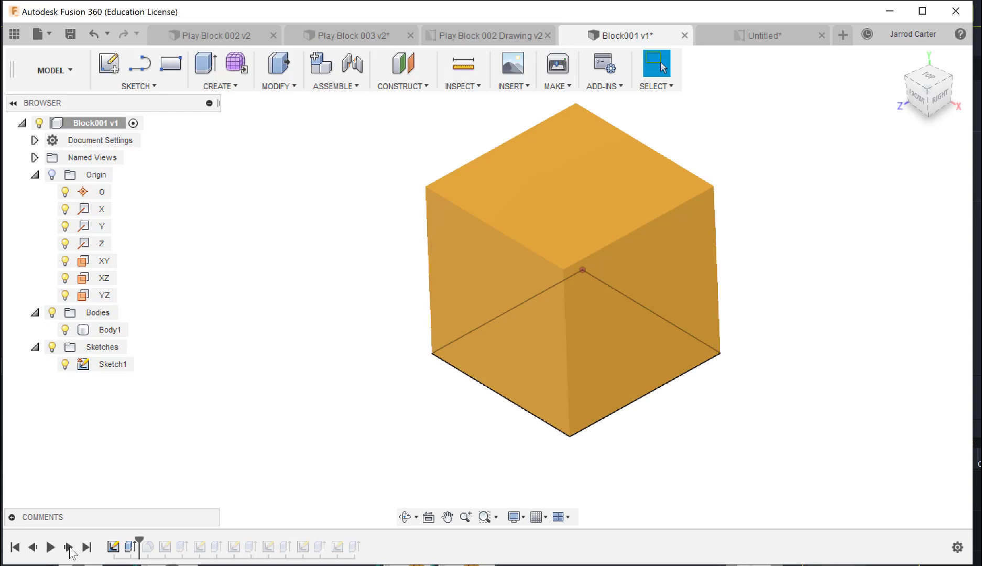
click(68, 548)
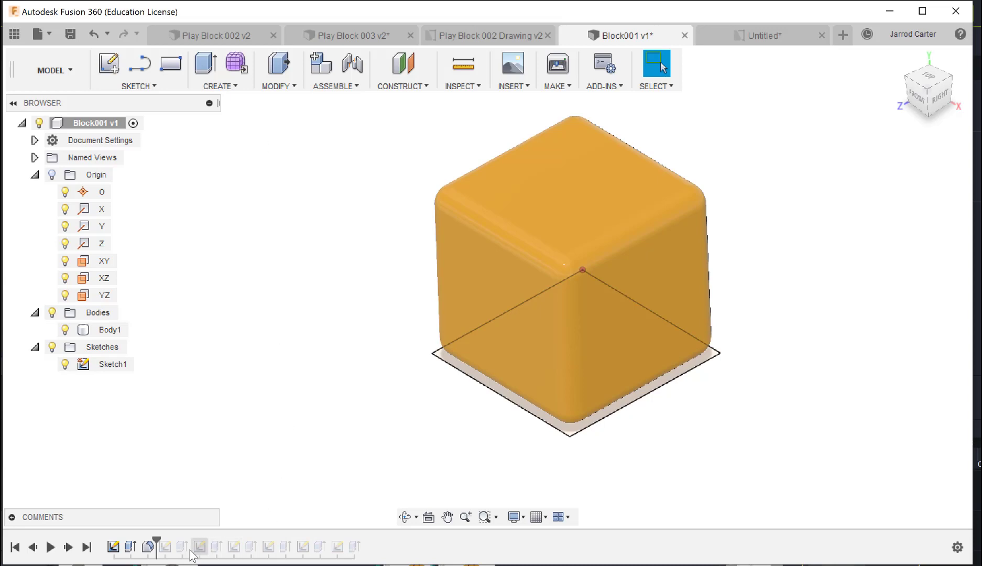
- Step the history through the cut letters A, B and C, and roll it forward to the end of the design
click(73, 548)
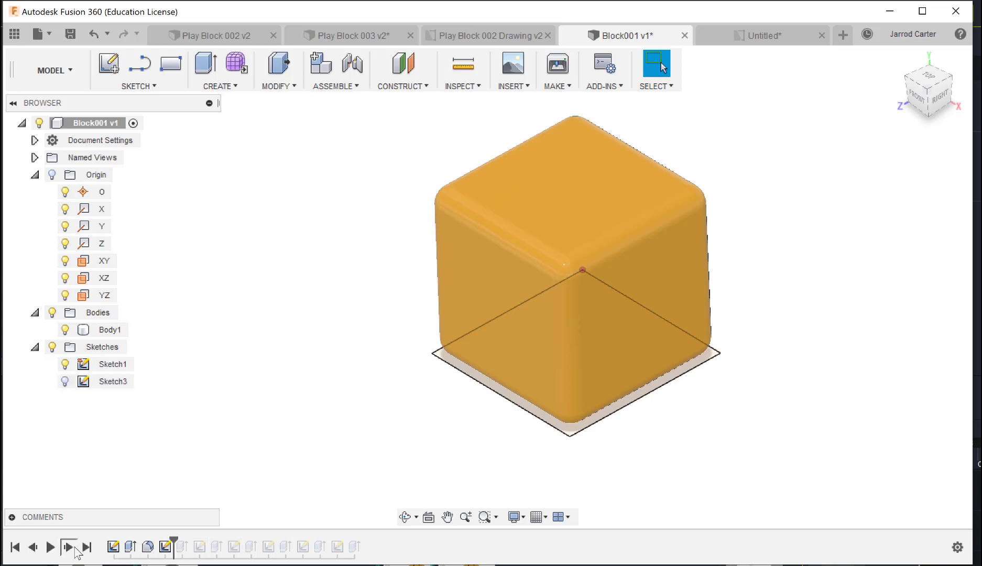
click(73, 549)
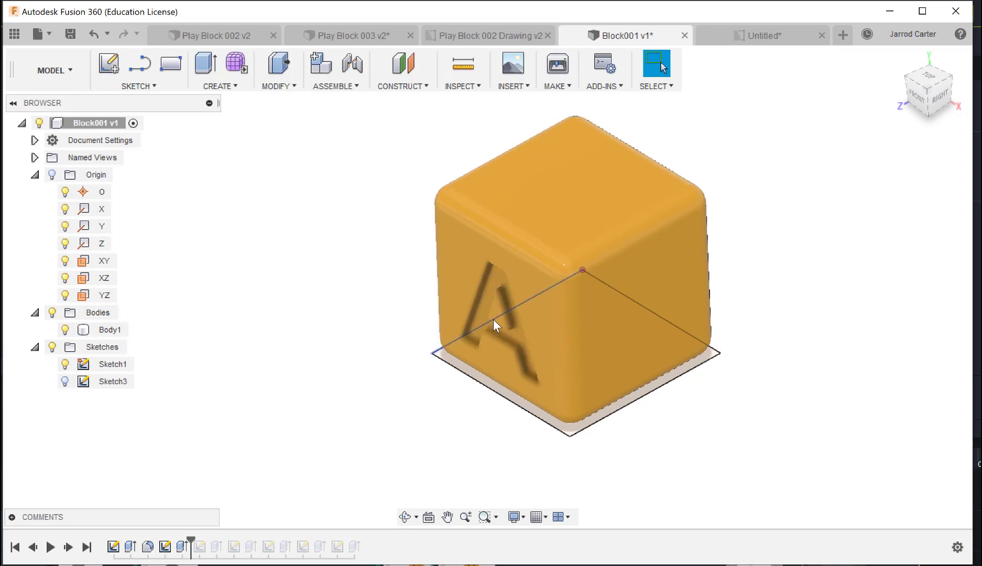
click(69, 548)
click(68, 547)
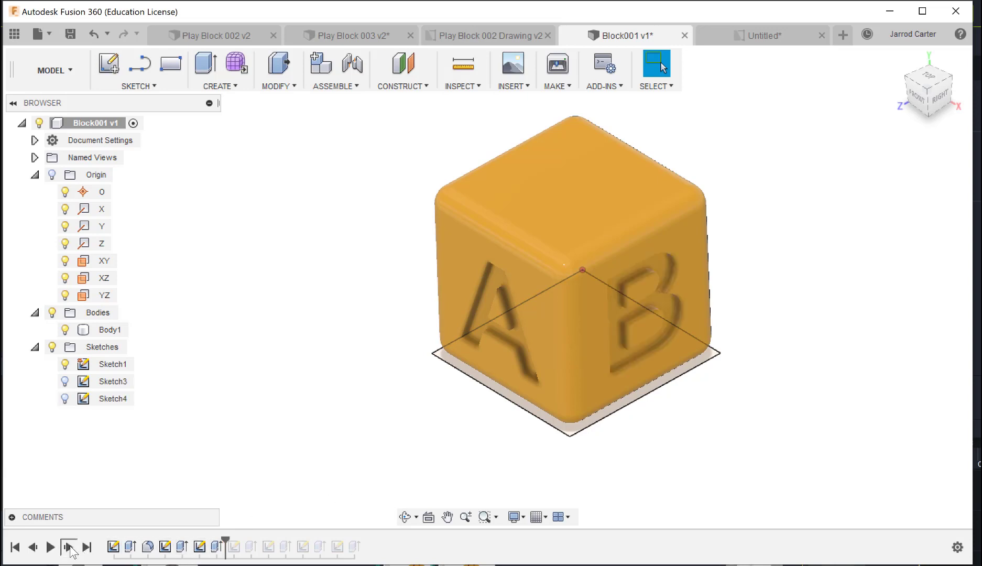
click(68, 547)
click(68, 547)
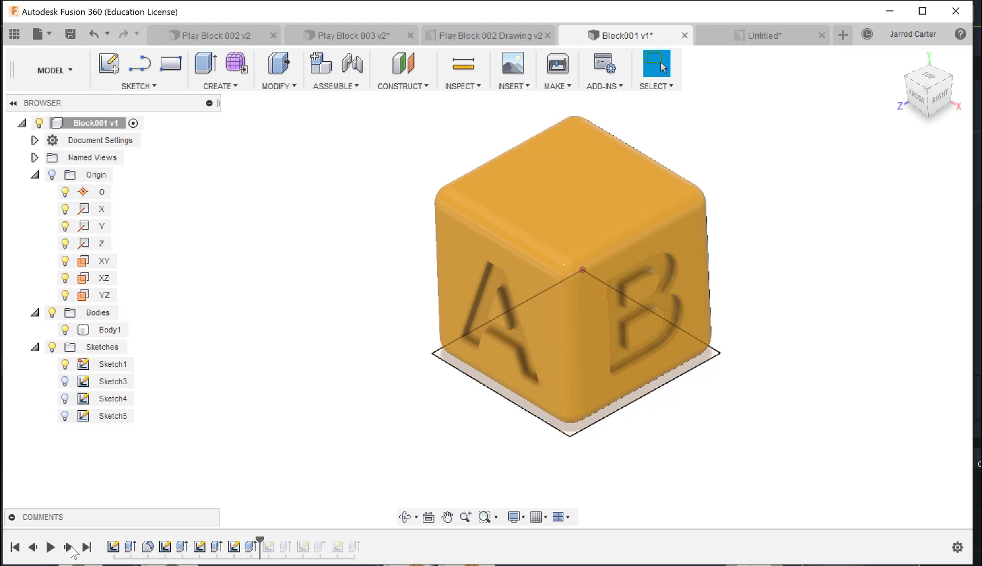
click(86, 547)
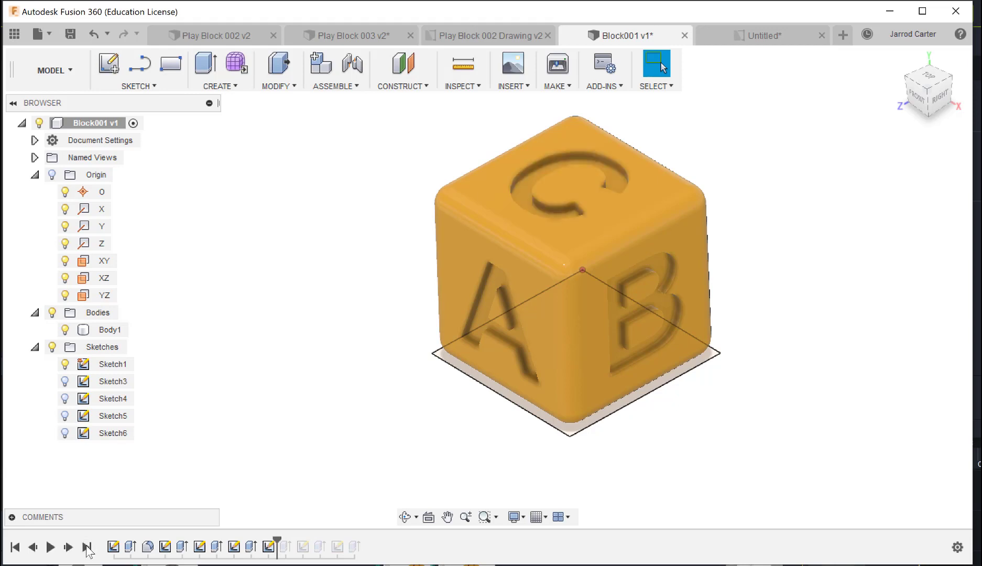
click(87, 548)
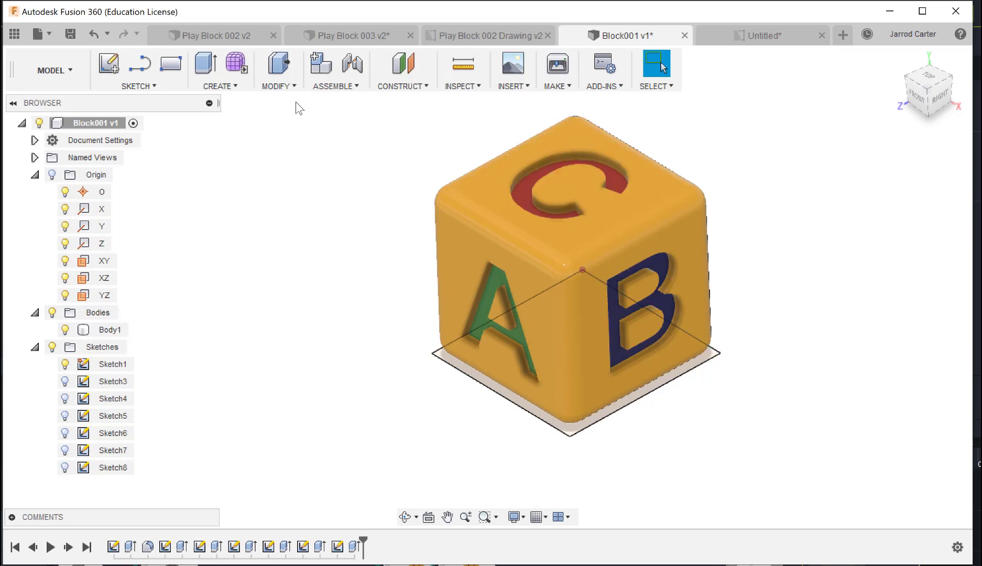
click(279, 92)
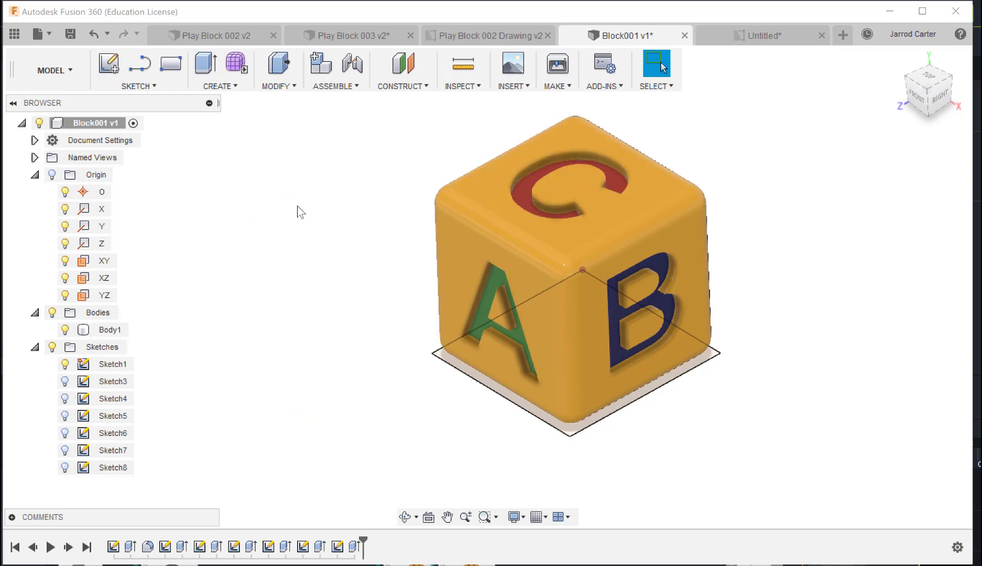
- Return to the block drawing, and switch to the YouTube channel in the browser to look through its uploaded Fusion 360 tutorials
click(741, 35)
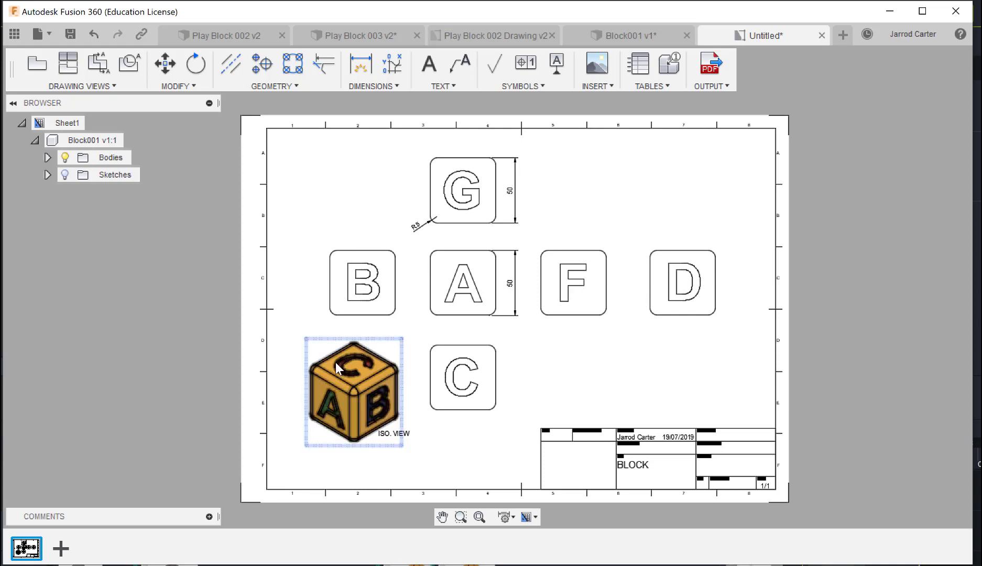
click(409, 565)
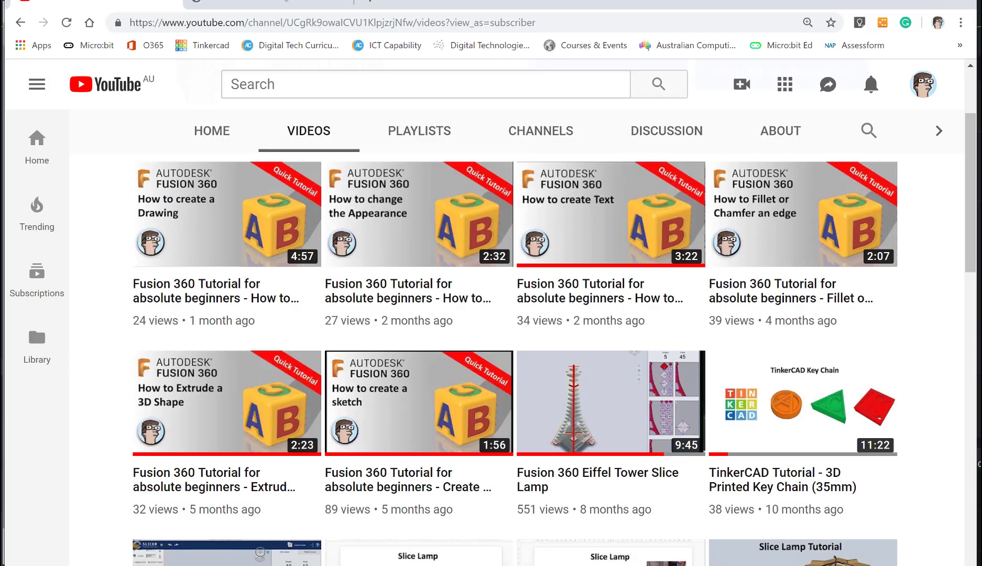
scroll(257, 242, up, 3)
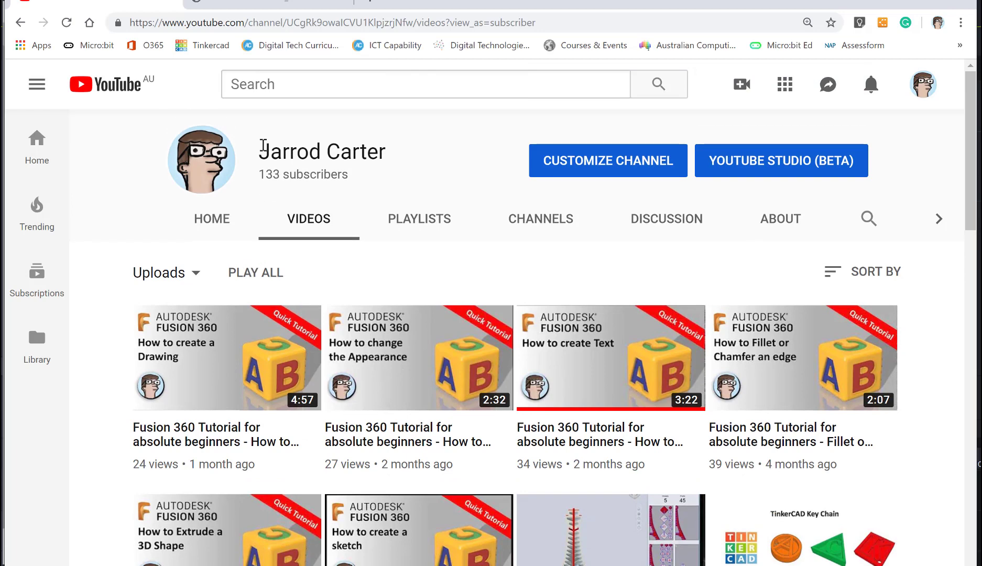
scroll(209, 270, down, 3)
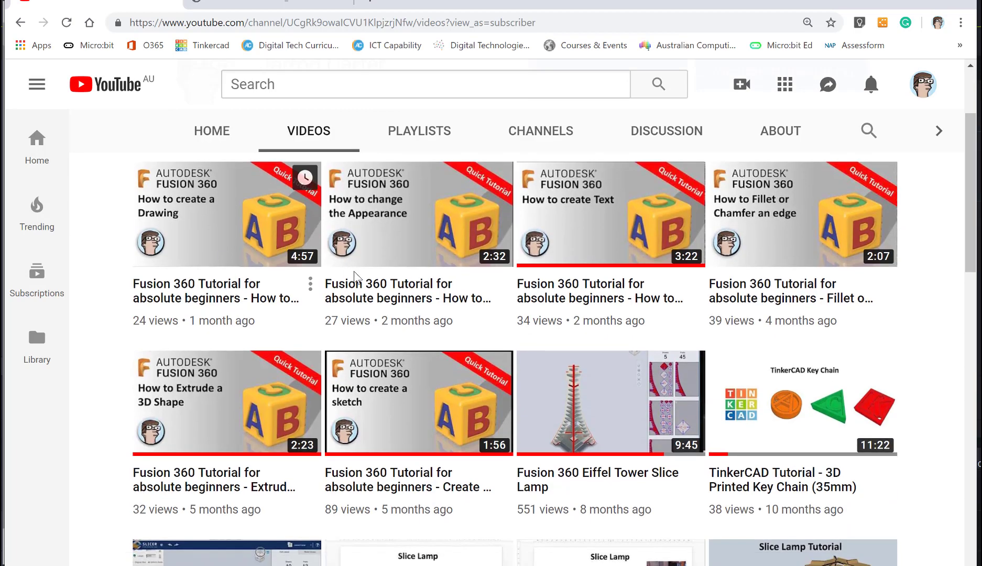